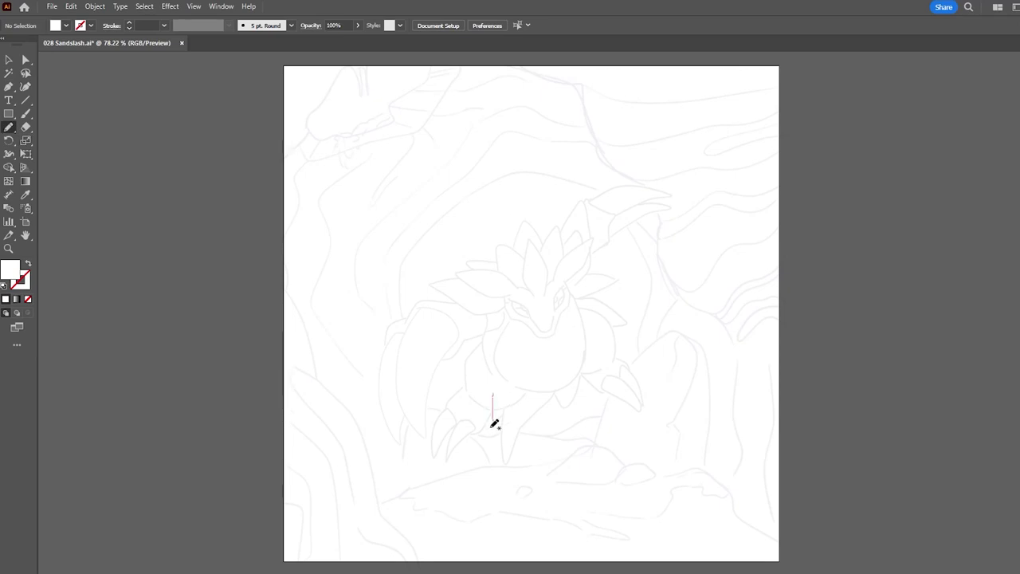
- Draw a dark red shape behind the belly and the yellow body outline over it, adjusting its anchors
drag(569, 357, 503, 427)
drag(513, 385, 510, 381)
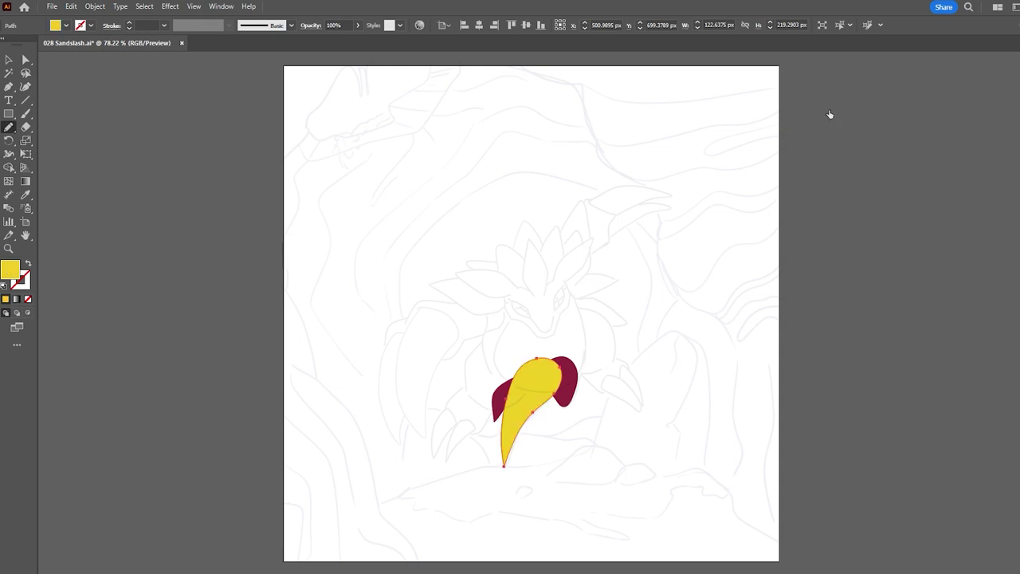
drag(501, 295, 492, 325)
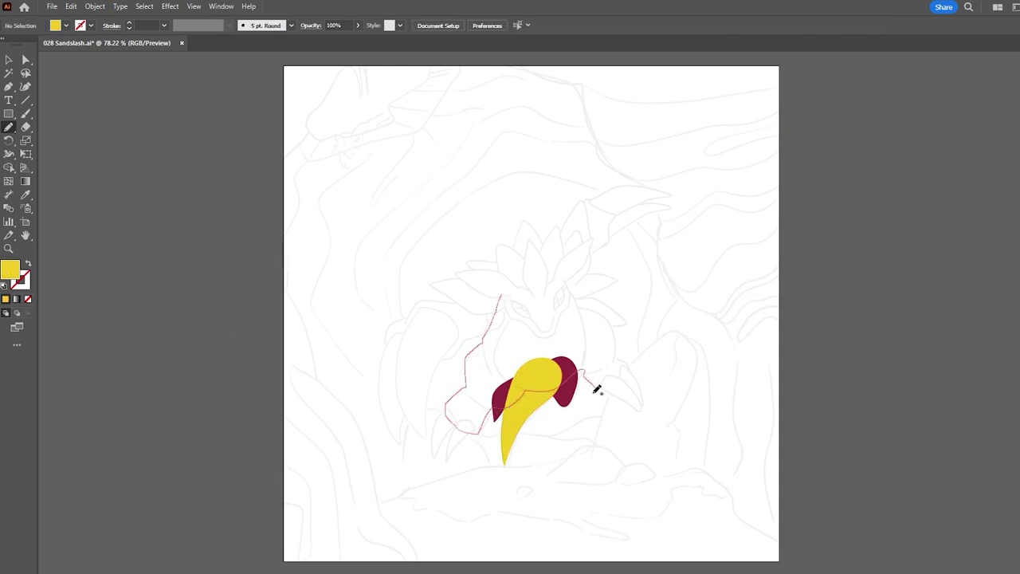
drag(580, 311, 500, 299)
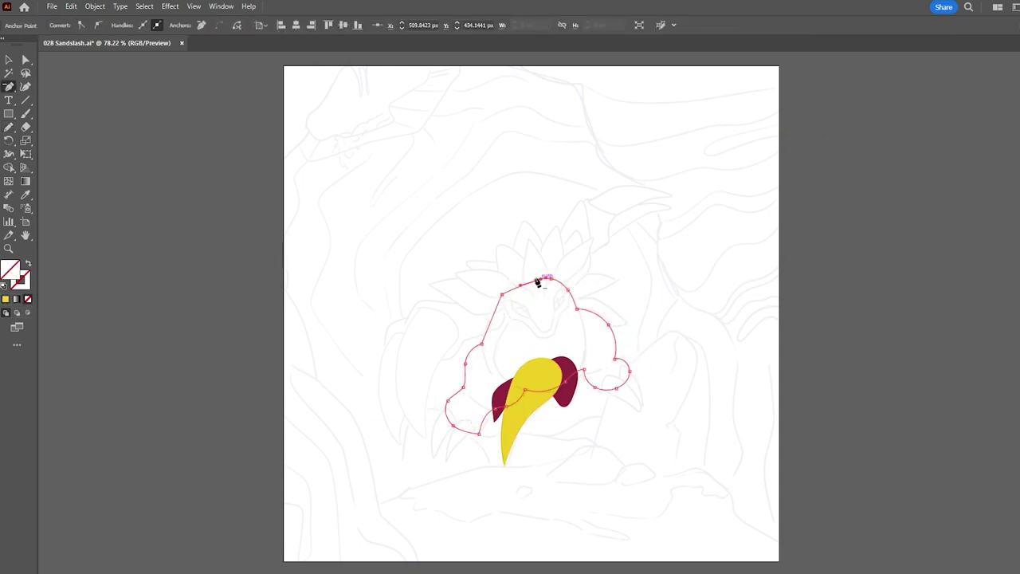
click(643, 344)
key(a)
click(579, 384)
click(628, 118)
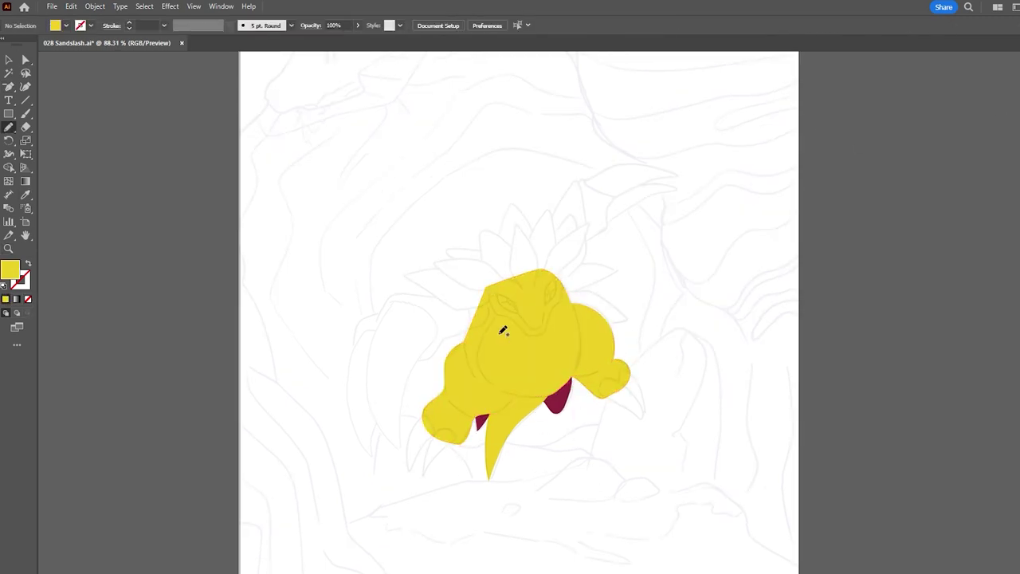
- Add the yellow tail above the head and the left arm, then start the maroon back spines
drag(540, 251, 544, 259)
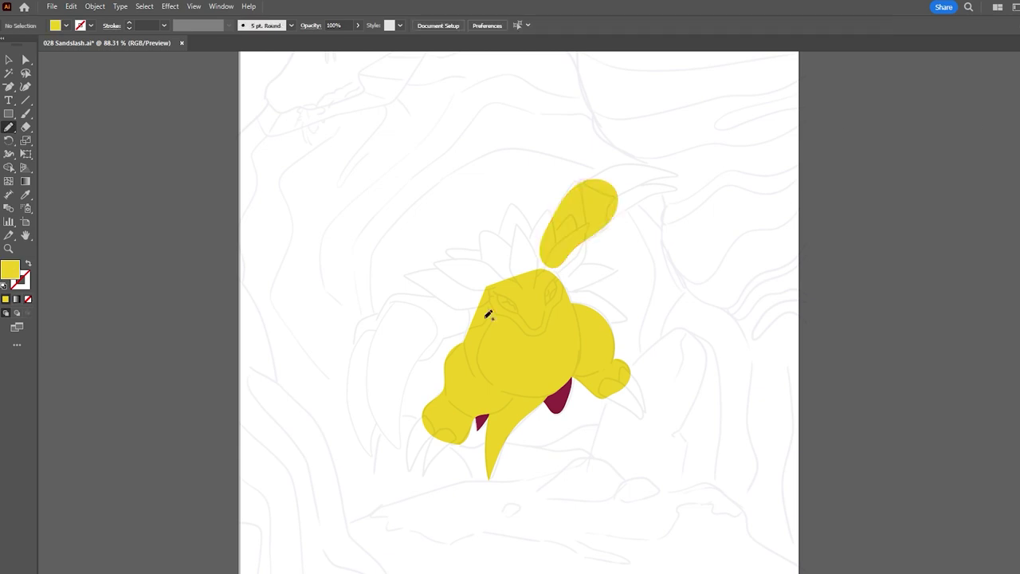
key(a)
drag(442, 292, 440, 296)
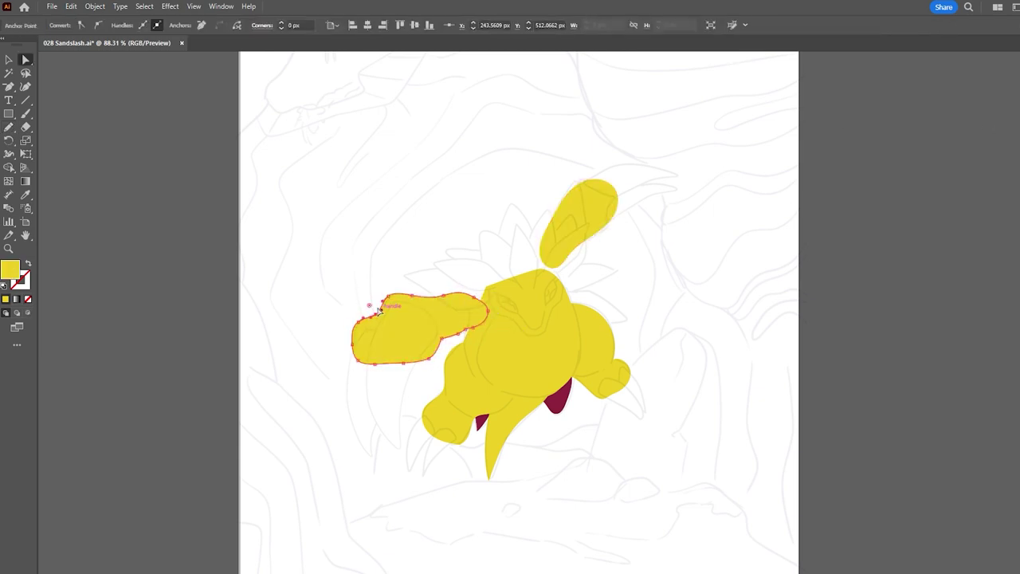
key(ctrl+shift+a)
key(n)
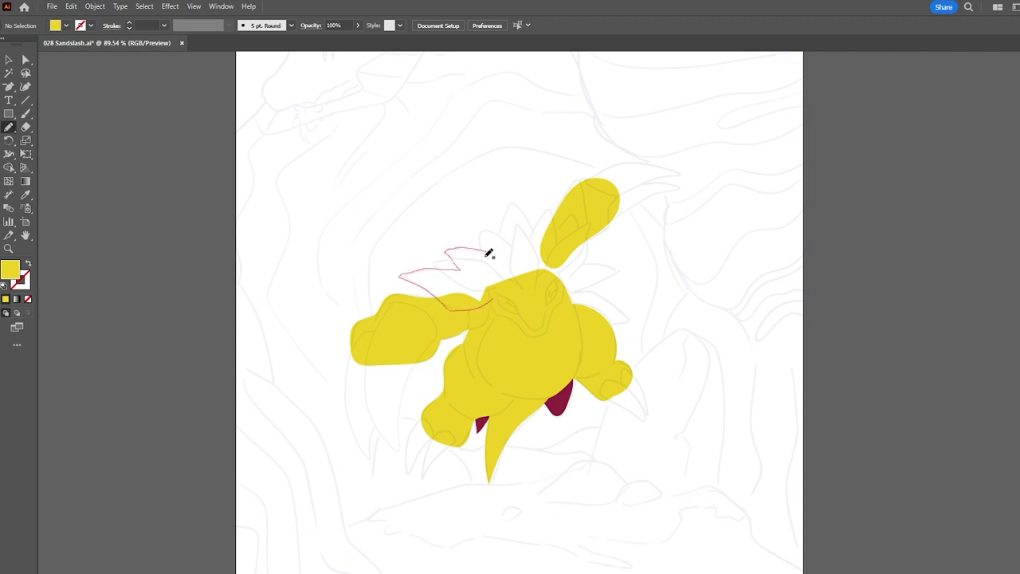
drag(562, 295, 519, 292)
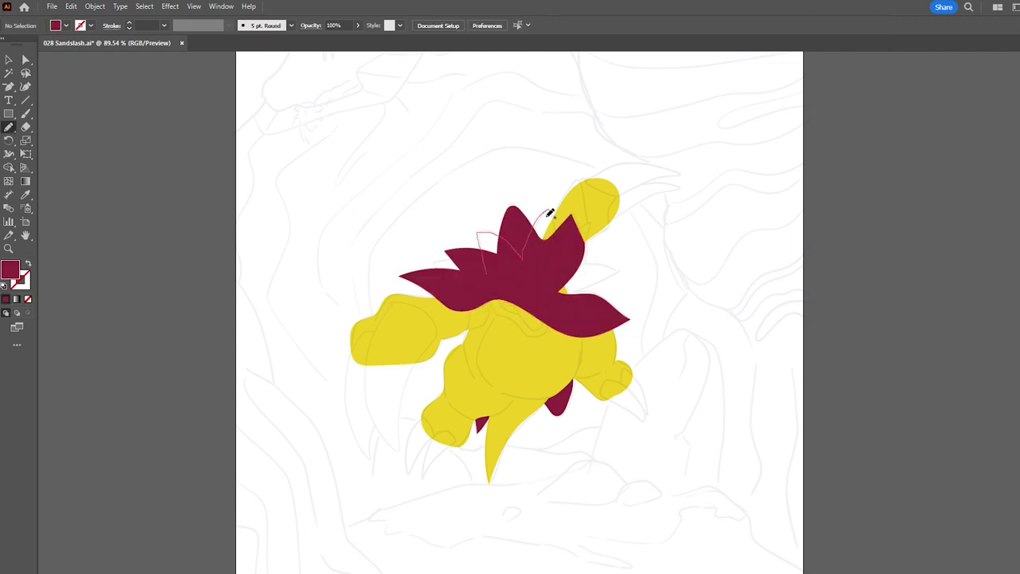
- Add more maroon spikes along the spines and over the head
drag(547, 295, 554, 296)
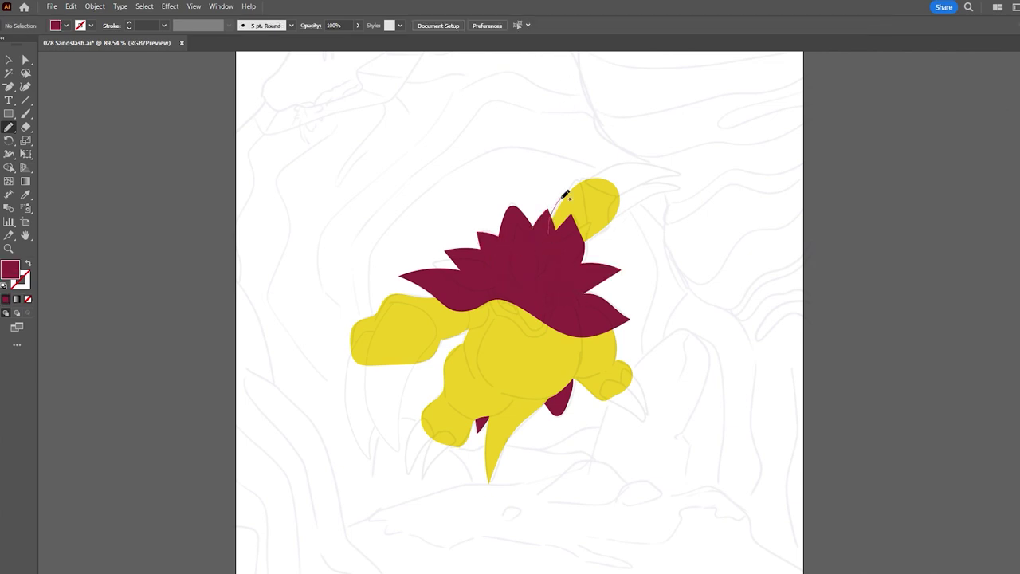
drag(590, 253, 584, 258)
key(z)
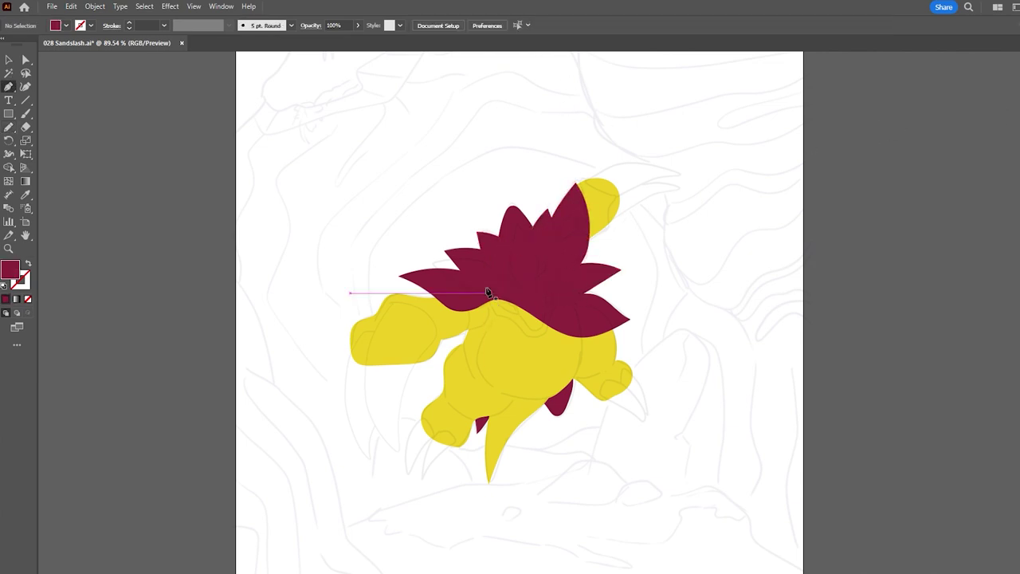
- Outline the yellow head crest and pull its anchor up into the top spike
drag(489, 291, 560, 301)
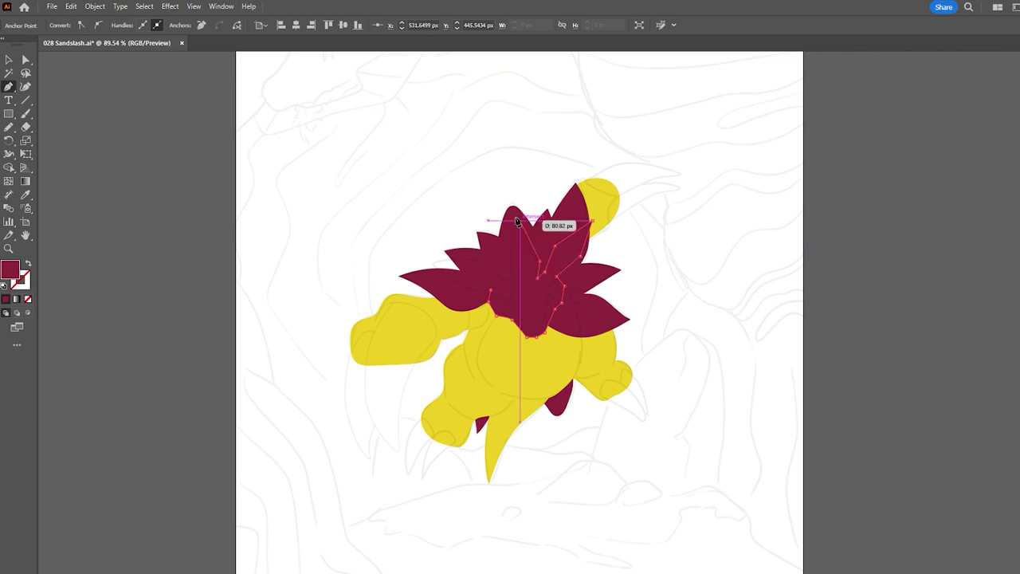
key(z)
click(505, 262)
click(505, 262)
key(a)
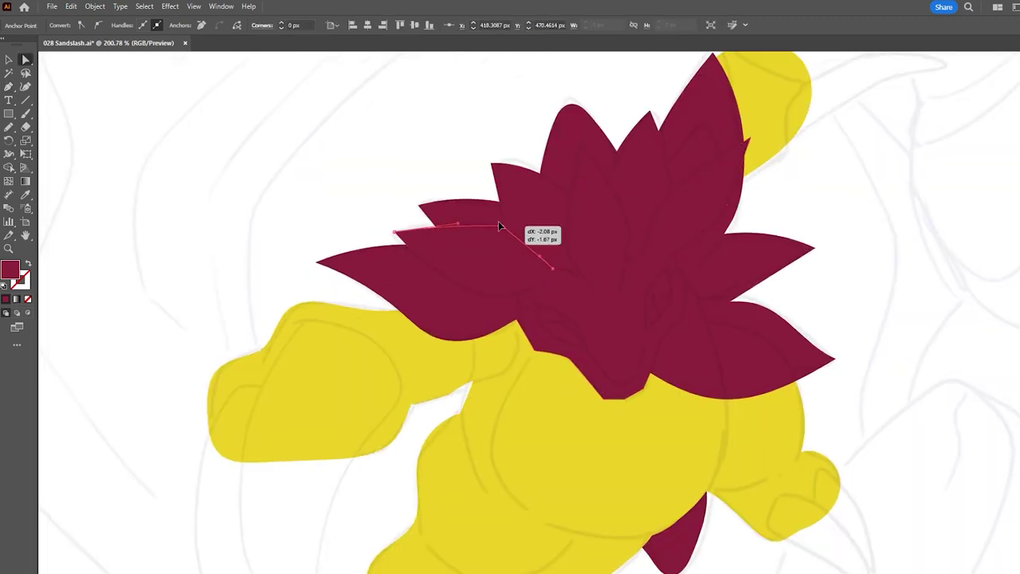
drag(583, 138, 583, 142)
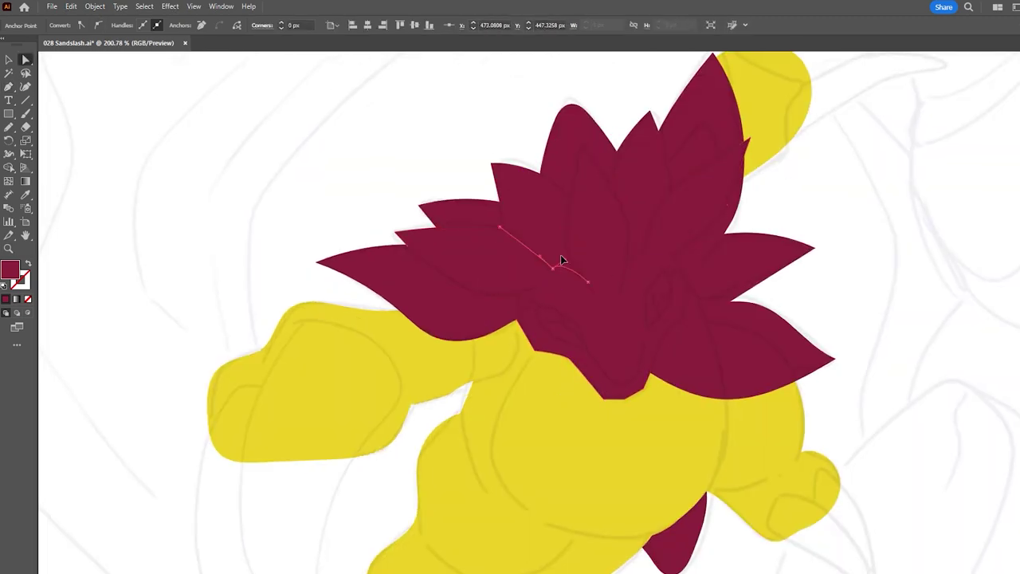
click(622, 390)
click(674, 320)
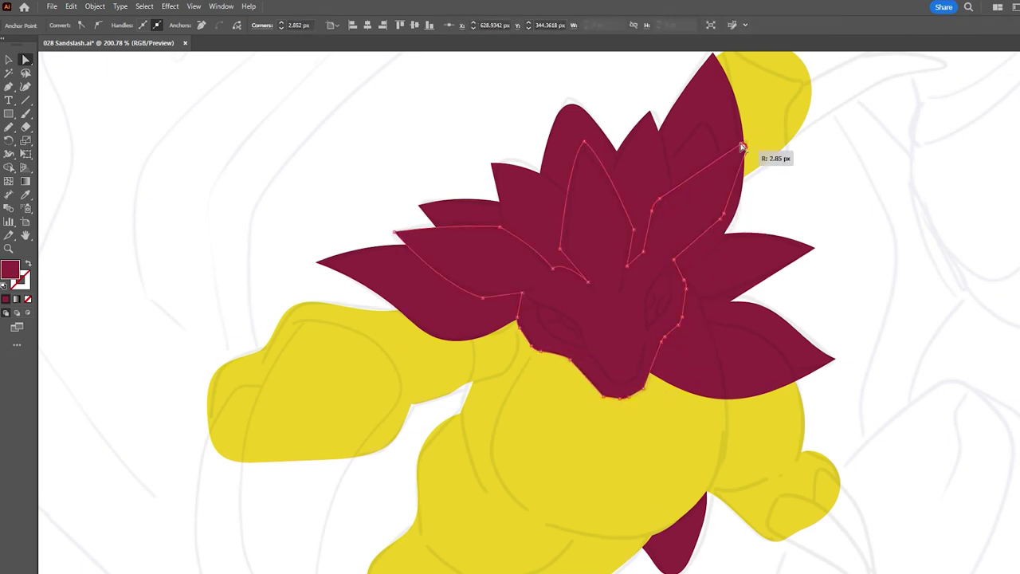
drag(661, 210, 741, 125)
- Zoom back out to the whole figure and draw a claw off the raised arm
key(z)
mouse_move(997, 168)
mouse_down()
mouse_move(626, 212)
mouse_move(620, 254)
mouse_up()
key(p)
drag(681, 233, 617, 226)
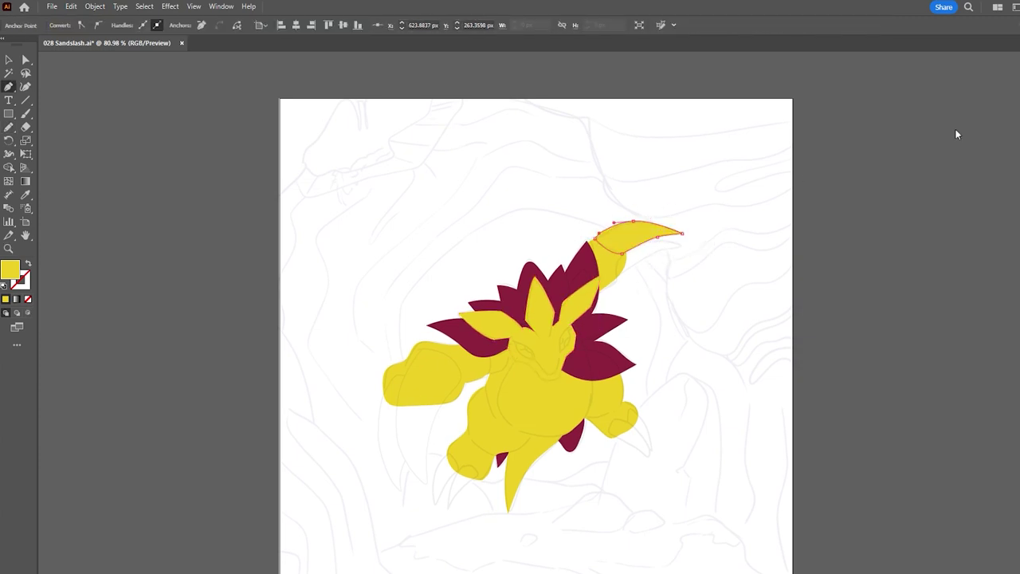
- Finish the raised-arm claw and draw the large claw below the left arm
drag(610, 283, 616, 272)
click(680, 247)
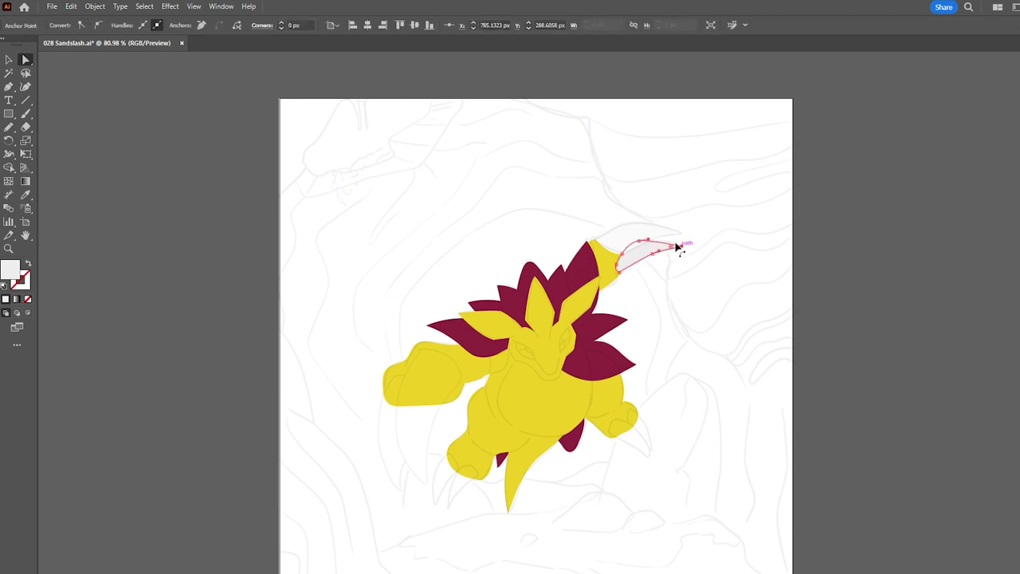
key(ctrl+shift+a)
mouse_move(405, 378)
mouse_down()
mouse_move(374, 406)
mouse_move(400, 474)
mouse_up()
click(398, 483)
click(437, 354)
key(ctrl+shift+a)
- Draw a curved claw along the left arm edge and adjust its bottom points
click(399, 394)
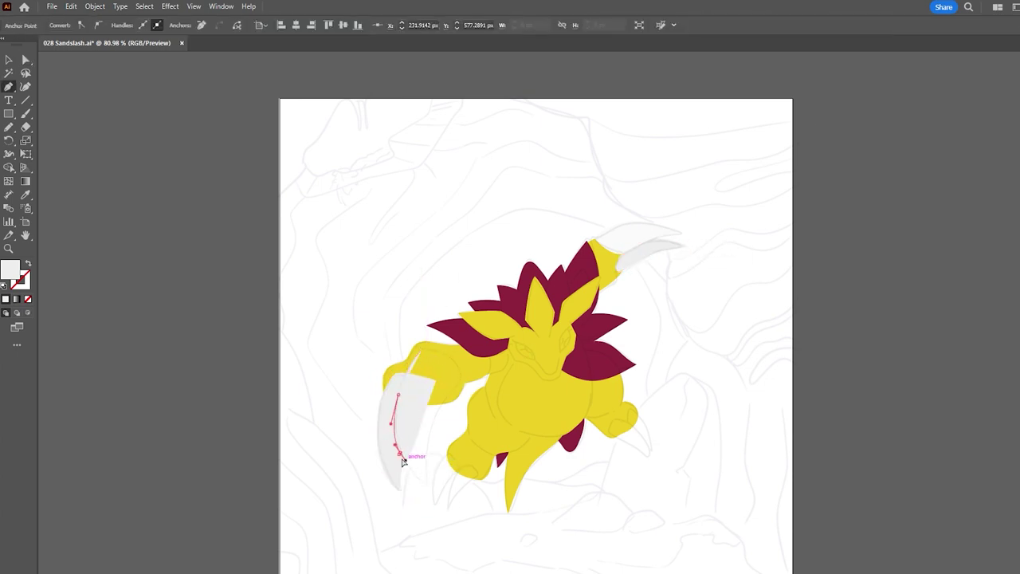
click(405, 366)
drag(422, 349, 438, 348)
click(462, 377)
mouse_move(427, 482)
mouse_down()
mouse_move(421, 489)
mouse_move(412, 479)
mouse_up()
- Draw claws on the foot below the body and the right hand, then select the claws
key(p)
click(448, 453)
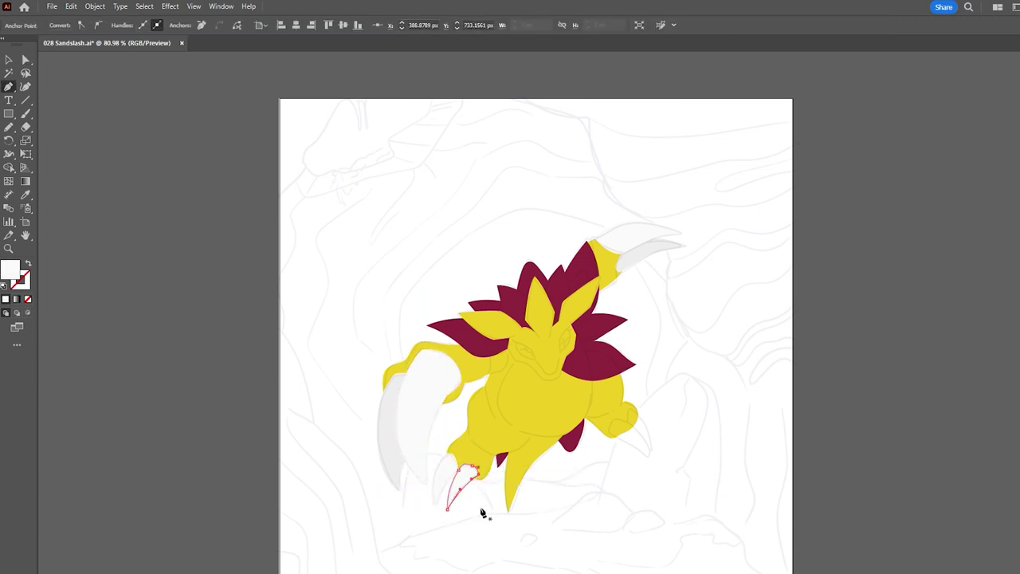
click(479, 470)
click(629, 412)
click(650, 451)
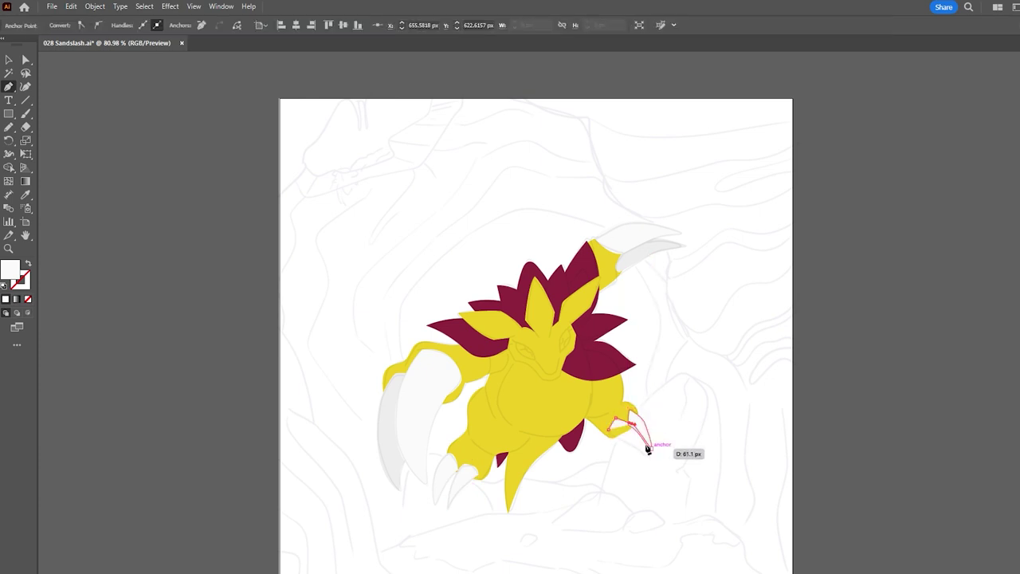
click(602, 423)
scroll(662, 289, up, 2)
click(678, 229)
scroll(577, 328, down, 2)
- Cover the whole artboard with a red-orange background rectangle
key(m)
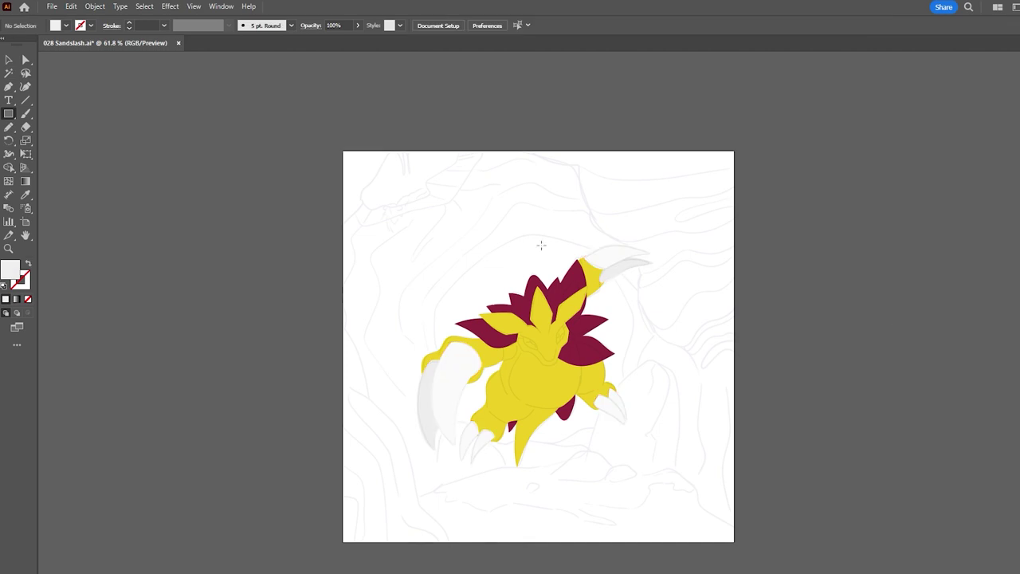
drag(340, 148, 735, 542)
double_click(11, 269)
mouse_move(820, 539)
mouse_down()
mouse_move(896, 549)
mouse_move(847, 415)
mouse_move(862, 452)
mouse_move(986, 440)
mouse_up()
key(z)
drag(535, 262, 558, 258)
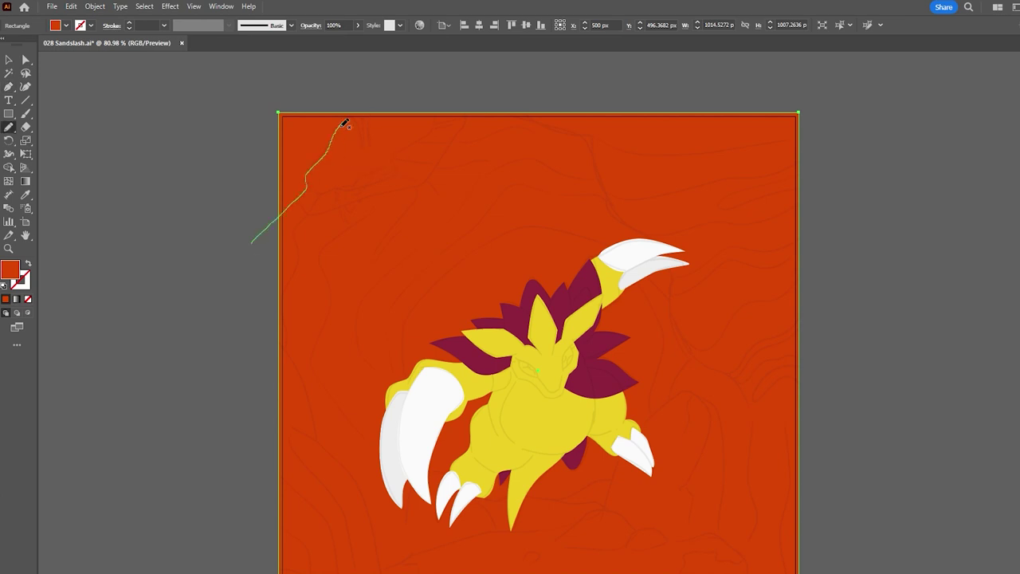
- Draw navy rock shapes at the top-left and lower-left corners
drag(243, 202, 251, 239)
click(820, 467)
drag(820, 467, 863, 539)
scroll(266, 279, down, 2)
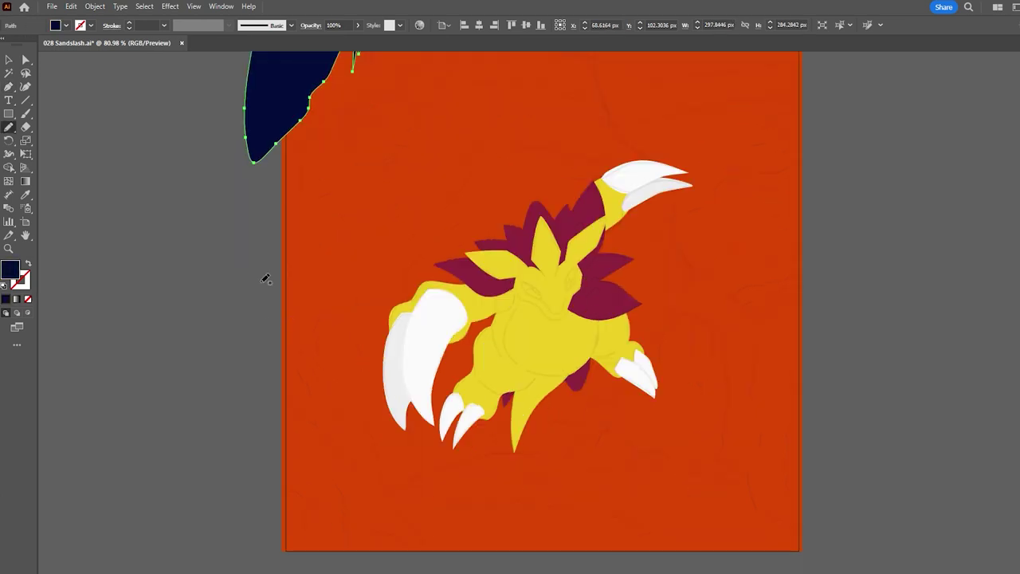
drag(391, 507, 269, 261)
scroll(494, 396, down, 1)
- Add dark red shapes: a right cave wall, bottom ground, a rock and a ring around the figure
drag(539, 185, 643, 292)
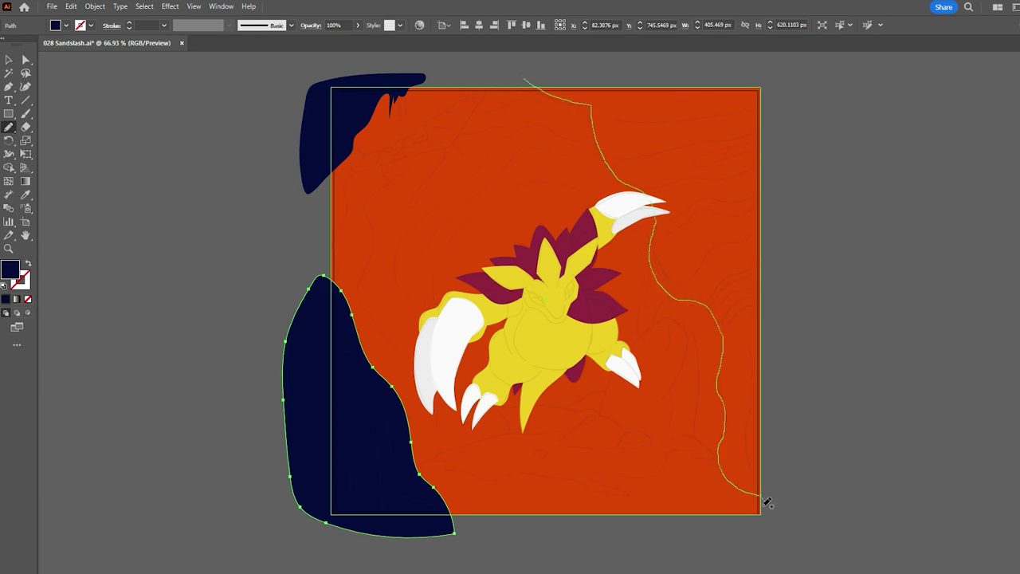
drag(767, 502, 526, 80)
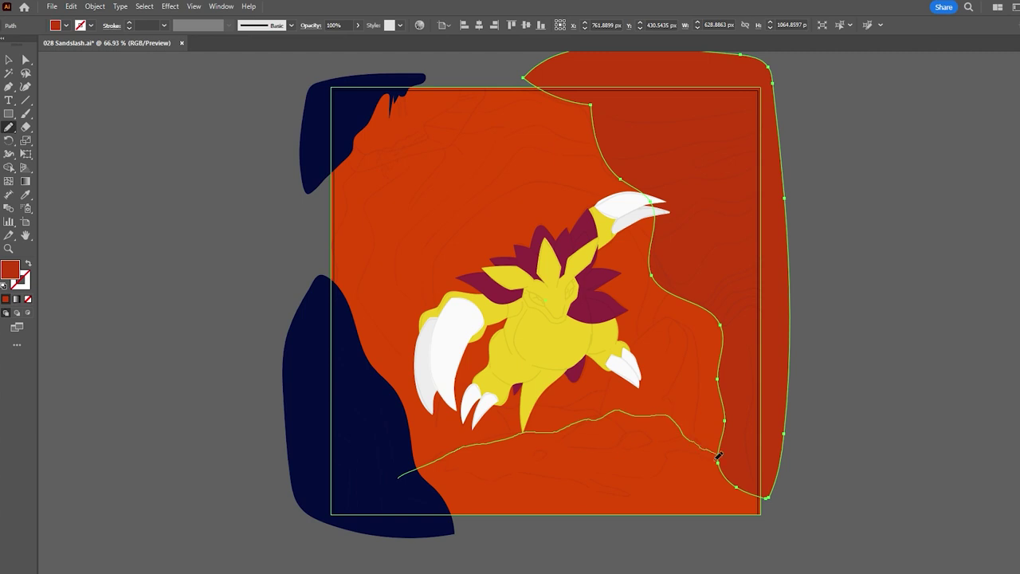
drag(397, 483, 395, 485)
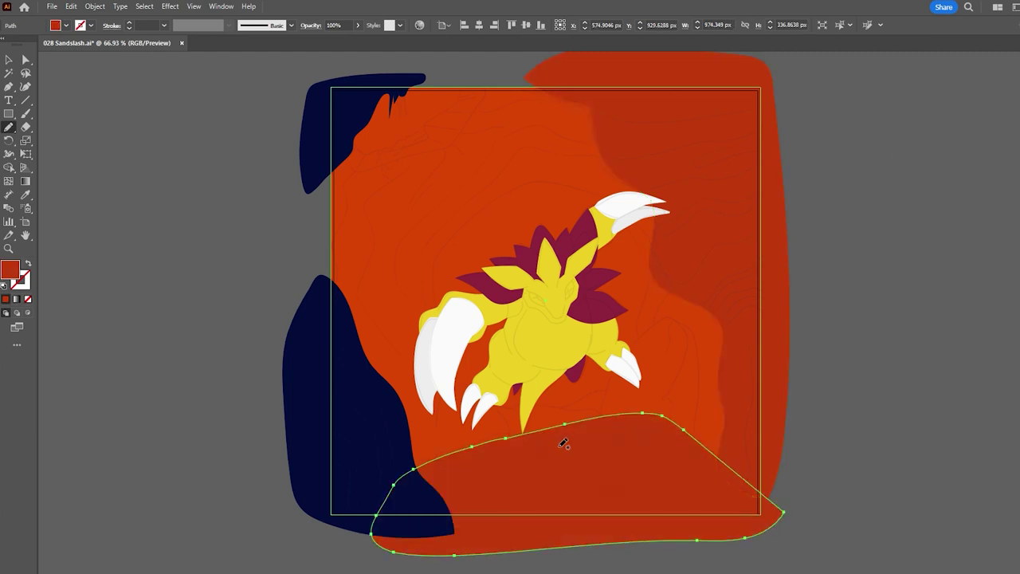
drag(621, 448, 563, 436)
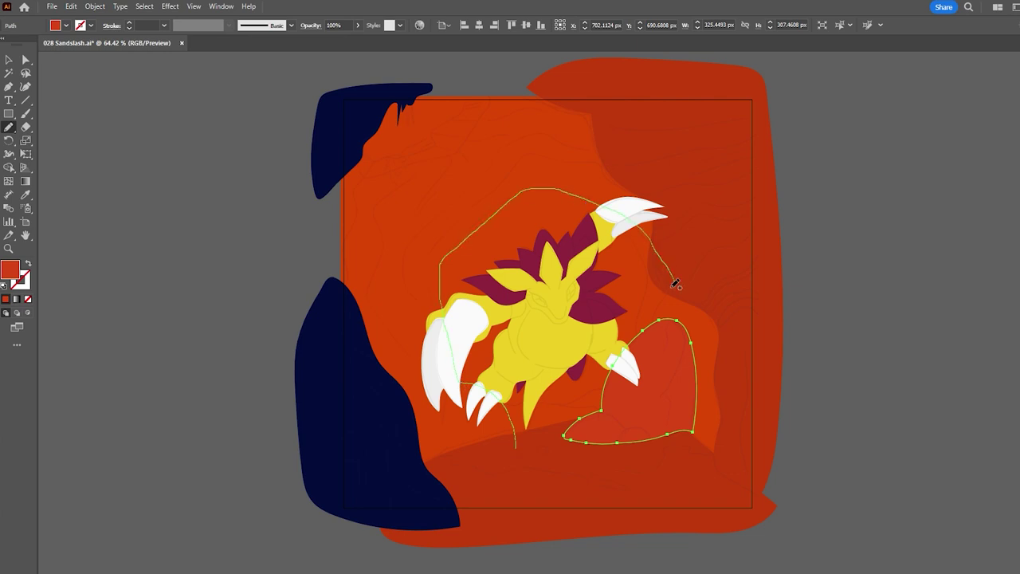
drag(516, 450, 515, 444)
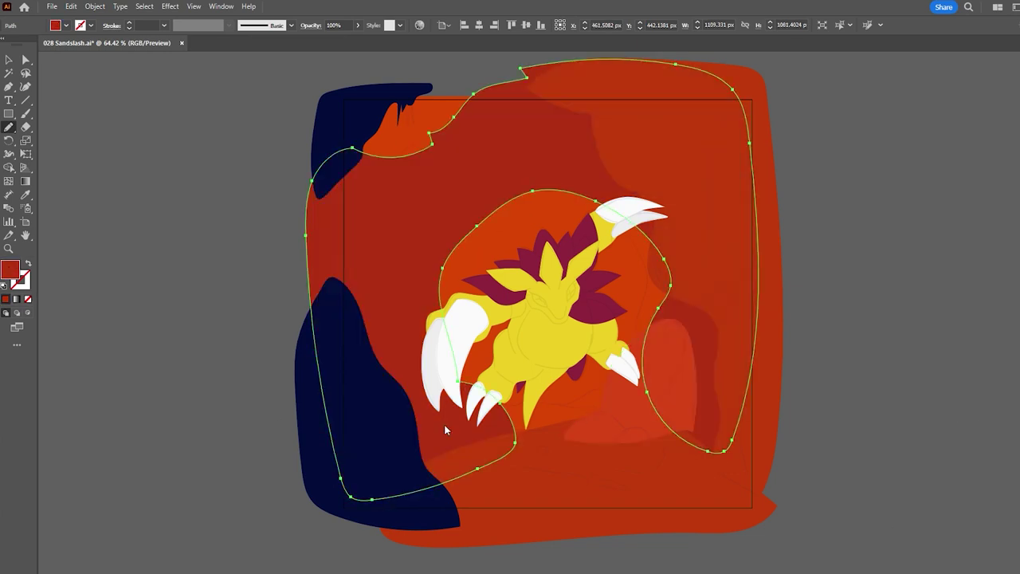
key(ctrl+shift+a)
- Draw a rock beside the right claw, send it backward, and recolour the cave shapes maroon
mouse_move(626, 406)
mouse_down()
mouse_move(495, 424)
mouse_move(535, 440)
mouse_up()
key(z)
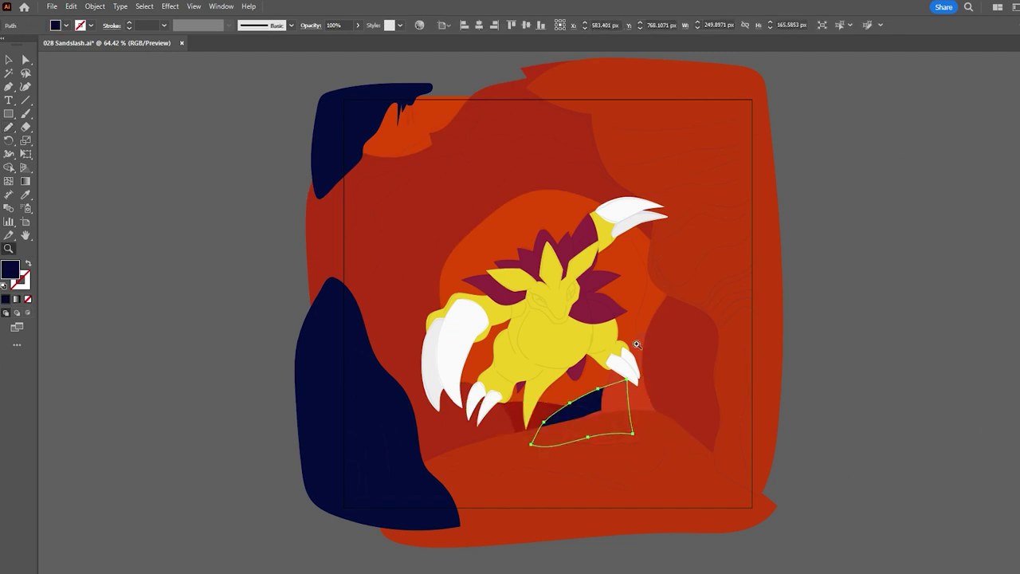
drag(616, 207, 535, 440)
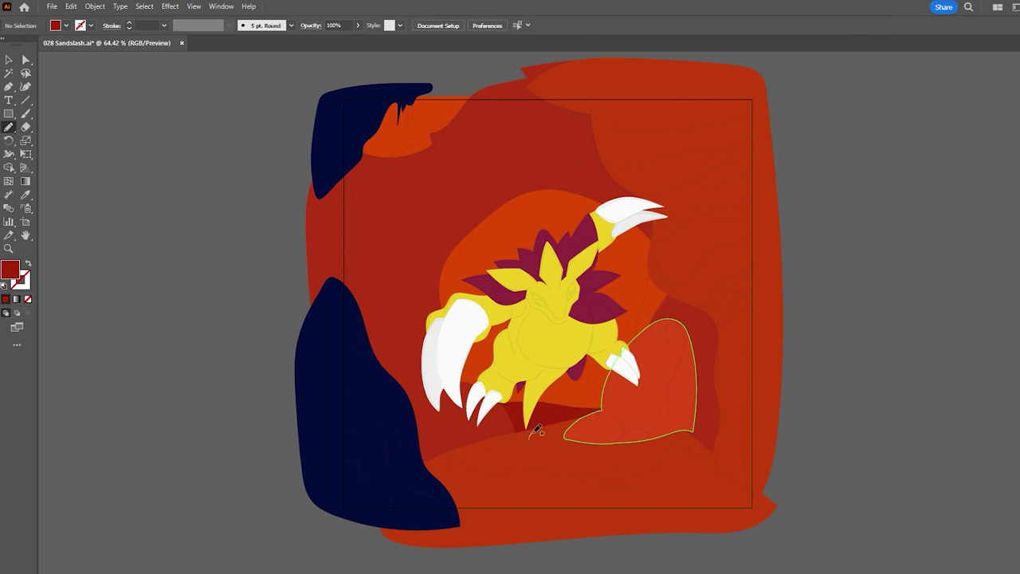
key(ctrl+z)
key(ctrl+[)
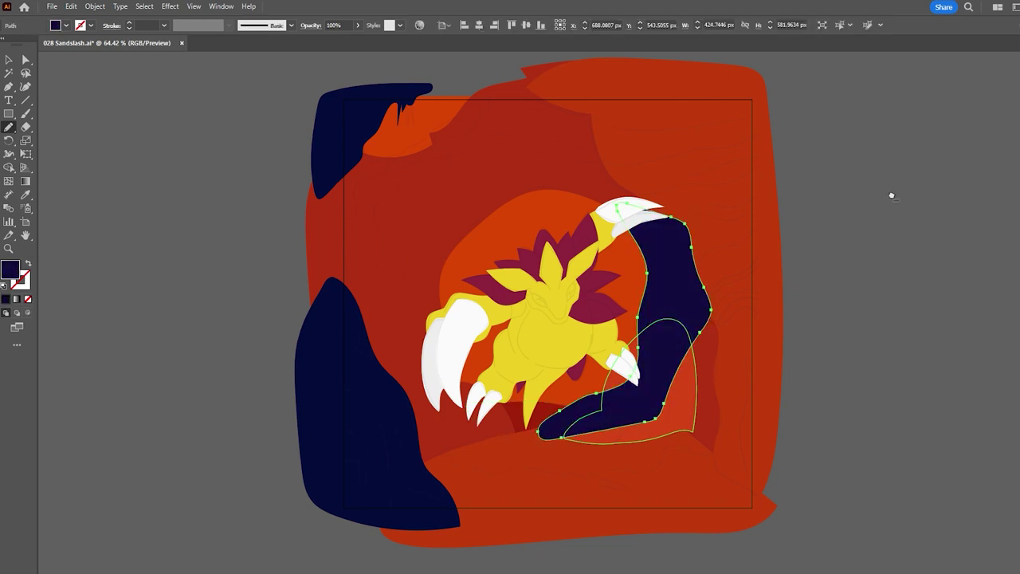
key(ctrl+[)
key(ctrl+z)
key(ctrl+z)
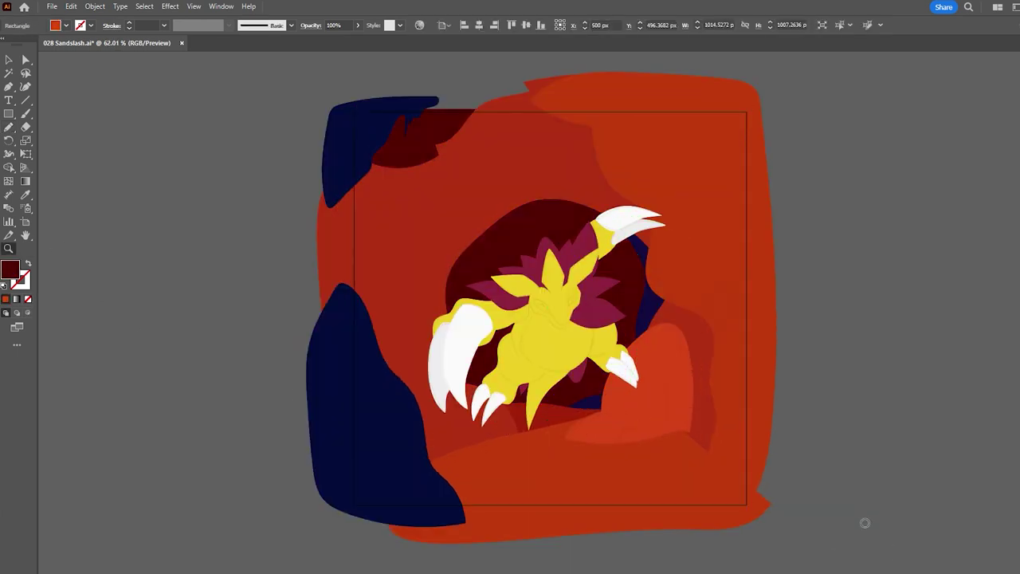
- Turn the remaining navy rocks maroon and select the large cave wall path
key(ctrl+z)
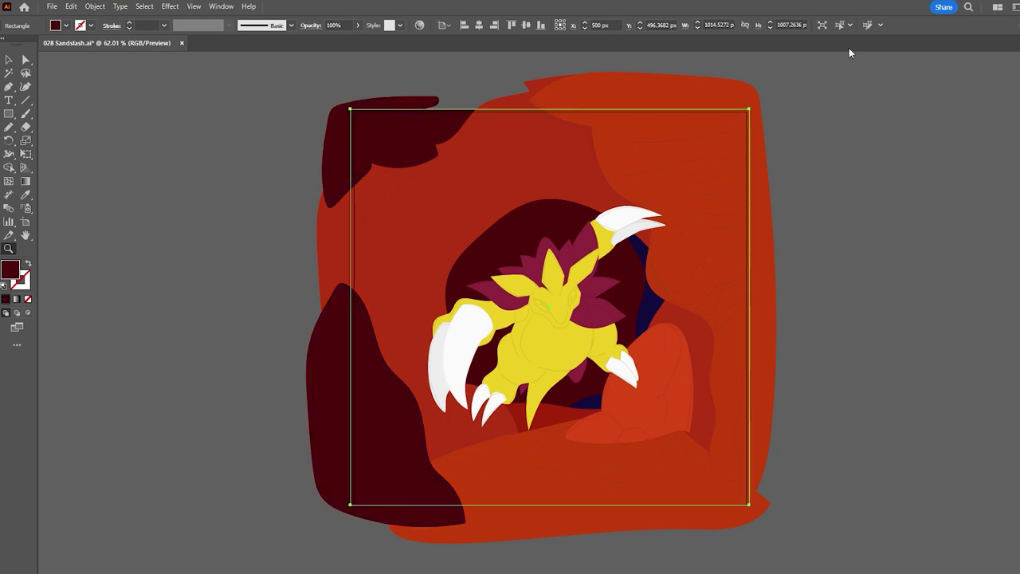
key(ctrl+z)
key(ctrl+z)
key(ctrl+z)
key(ctrl+z)
key(ctrl+z)
key(ctrl+z)
key(ctrl+z)
key(ctrl+z)
key(ctrl+z)
key(ctrl+z)
key(ctrl+z)
key(ctrl+z)
key(ctrl+z)
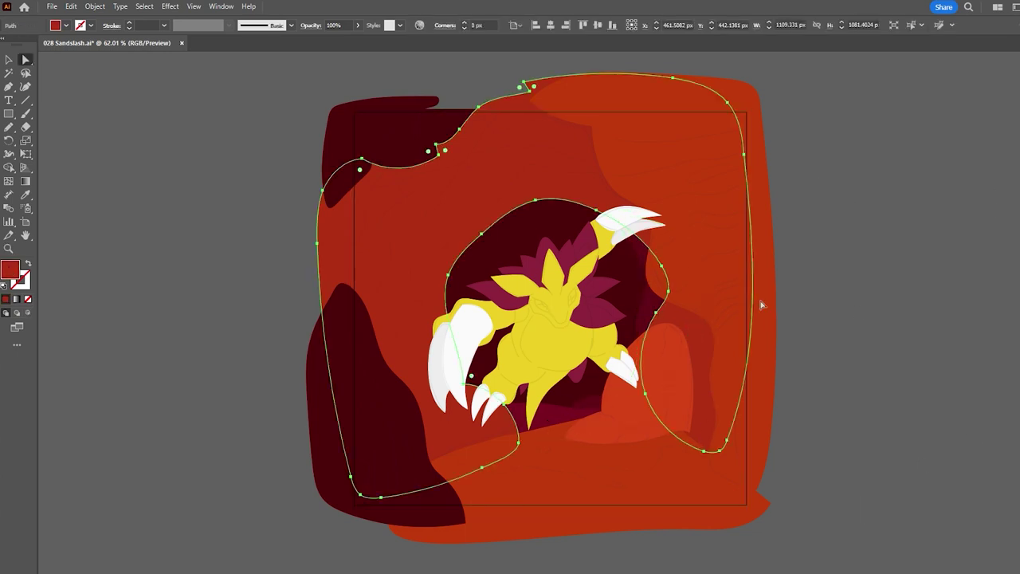
key(ctrl+z)
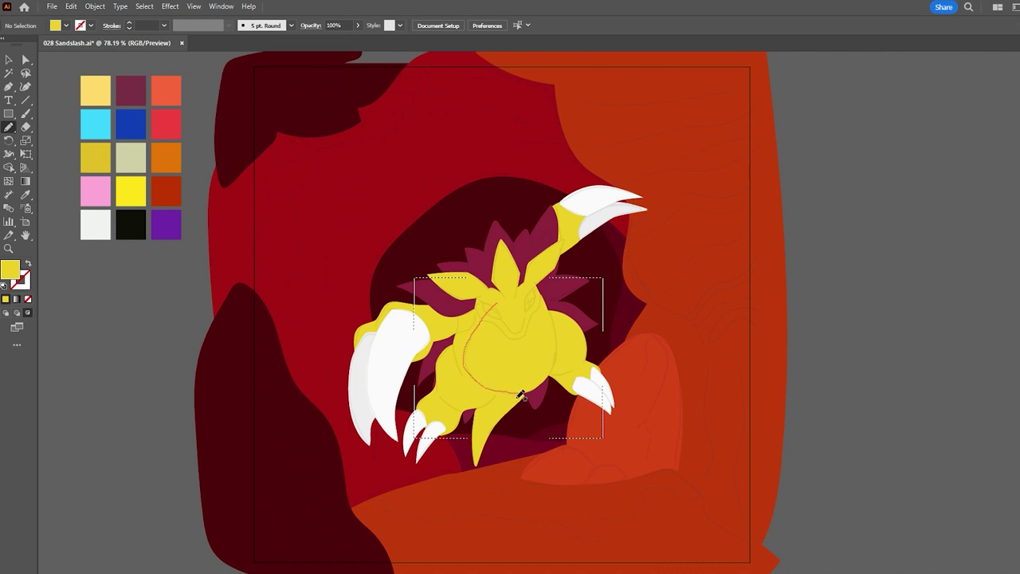
- Draw the belly outline on the body and reshape its edges with Direct Selection
drag(520, 395, 518, 396)
key(a)
scroll(537, 364, up, 5)
mouse_move(550, 437)
mouse_down()
mouse_move(587, 216)
mouse_move(603, 200)
mouse_move(574, 136)
mouse_up()
drag(325, 357, 327, 357)
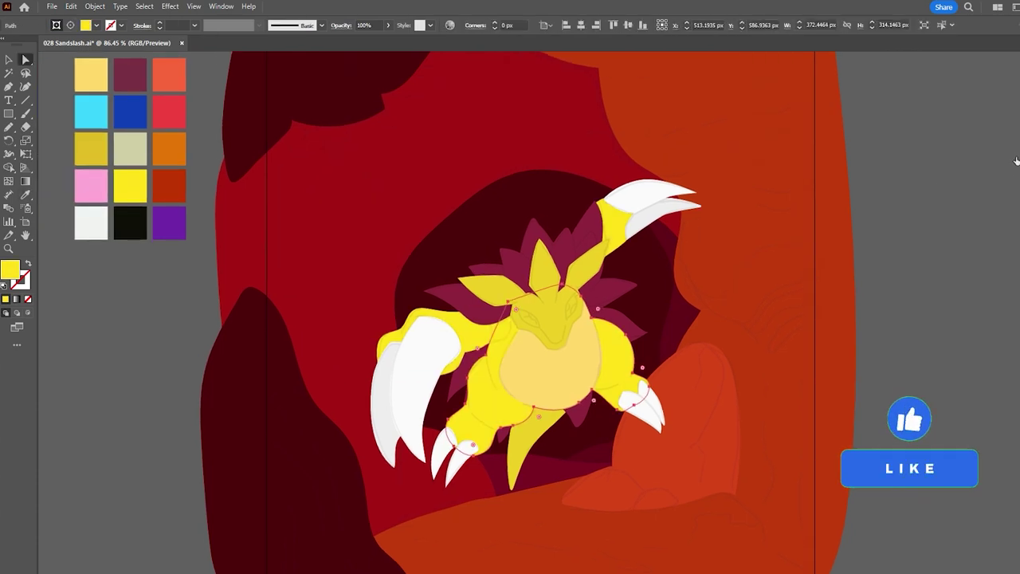
scroll(539, 365, up, 1)
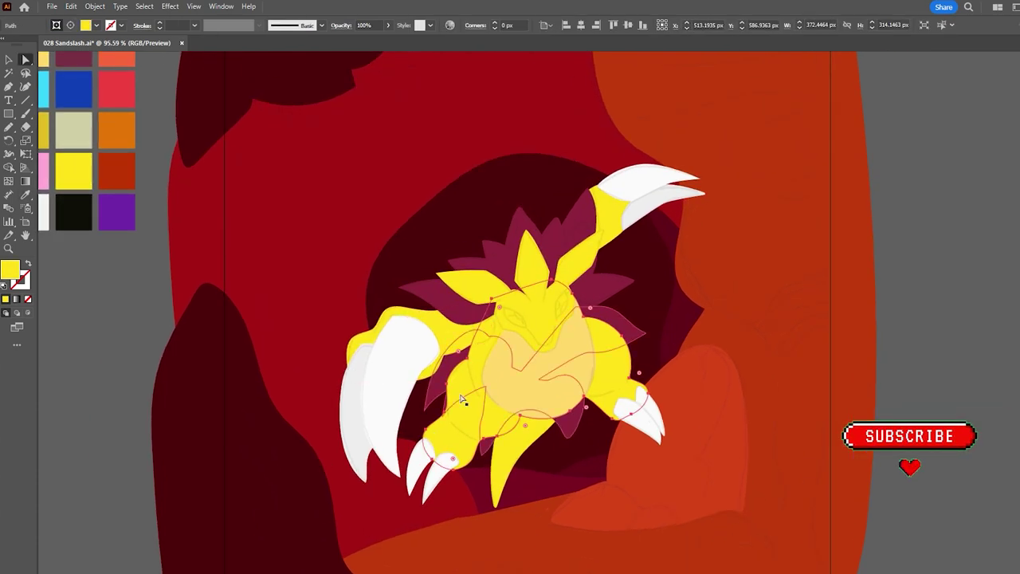
click(910, 467)
key(n)
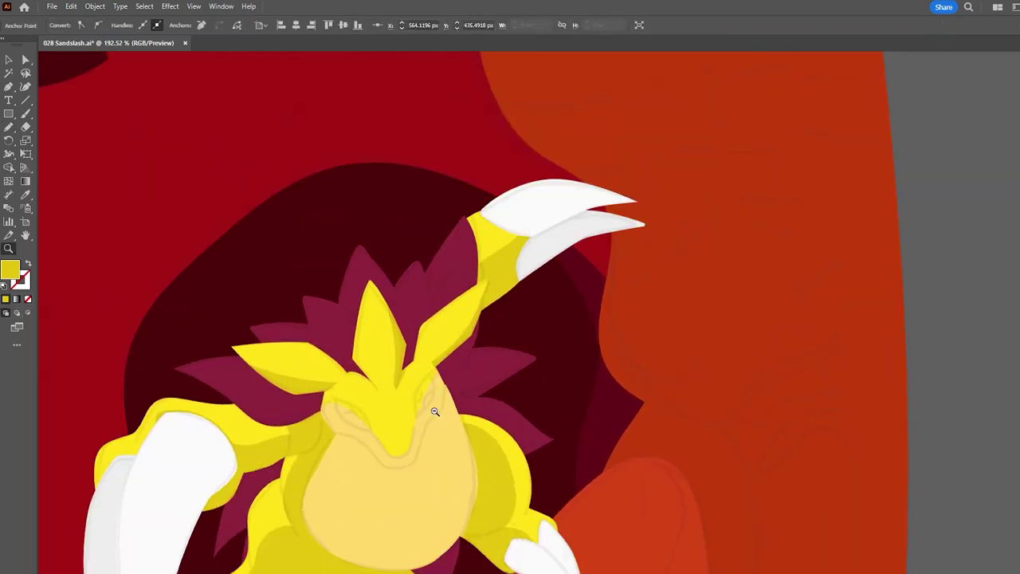
- Outline a navy almond eye with the Pen tool
scroll(378, 367, down, 5)
key(p)
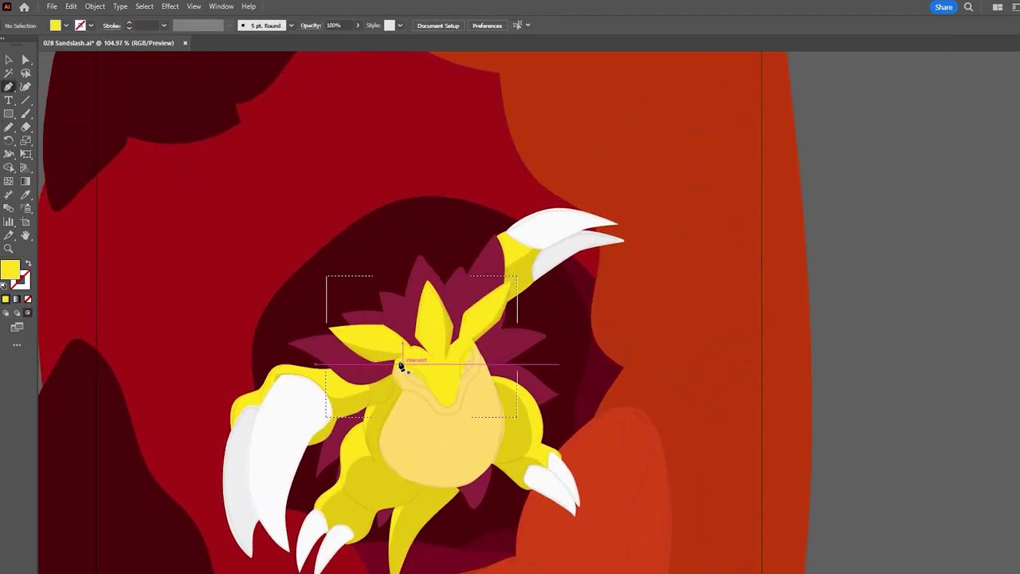
click(478, 344)
click(469, 380)
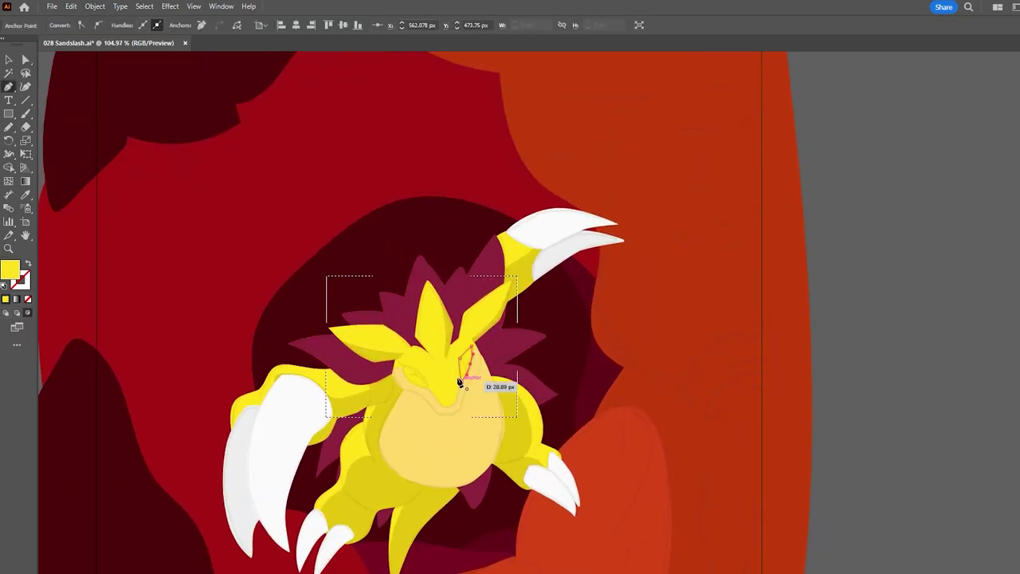
scroll(464, 362, up, 4)
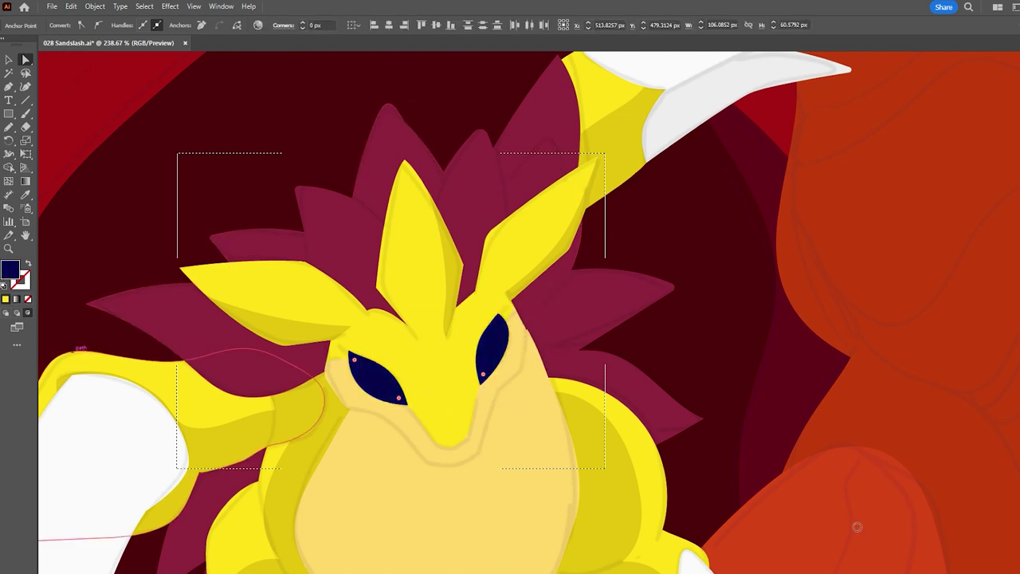
- Add white ellipse highlights to the right and left eyes
key(l)
scroll(501, 410, up, 1)
mouse_move(463, 329)
mouse_down()
mouse_move(481, 360)
mouse_move(515, 357)
mouse_move(366, 360)
mouse_up()
key(v)
scroll(826, 152, down, 1)
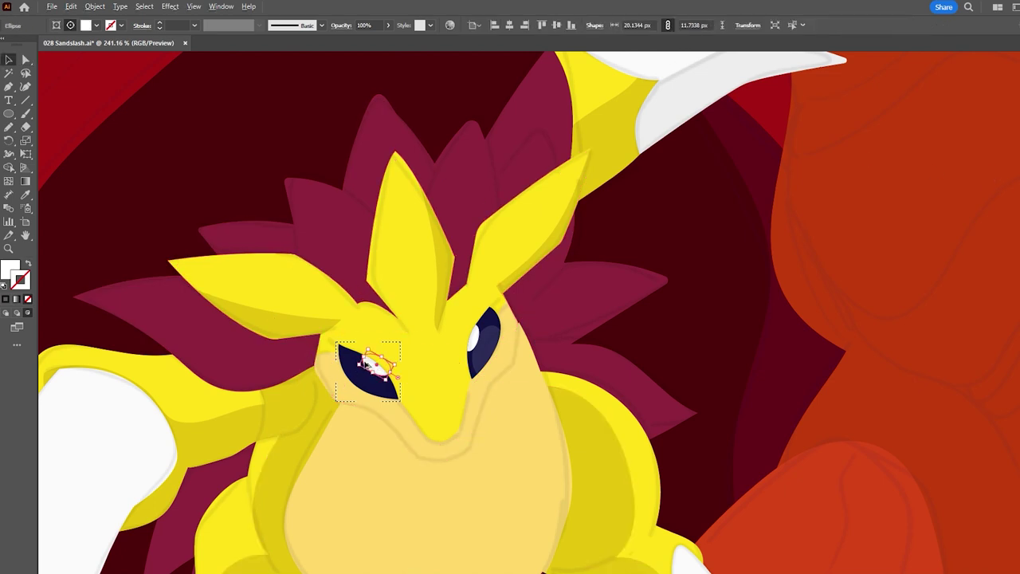
drag(378, 361, 377, 404)
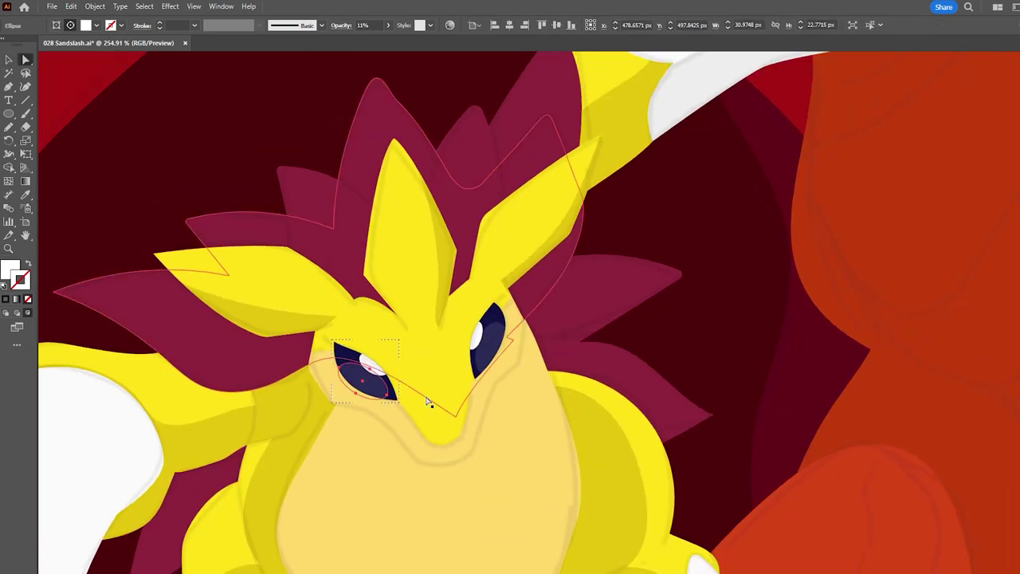
- Give the chin outline path the pale yellow swatch fill
scroll(399, 342, down, 5)
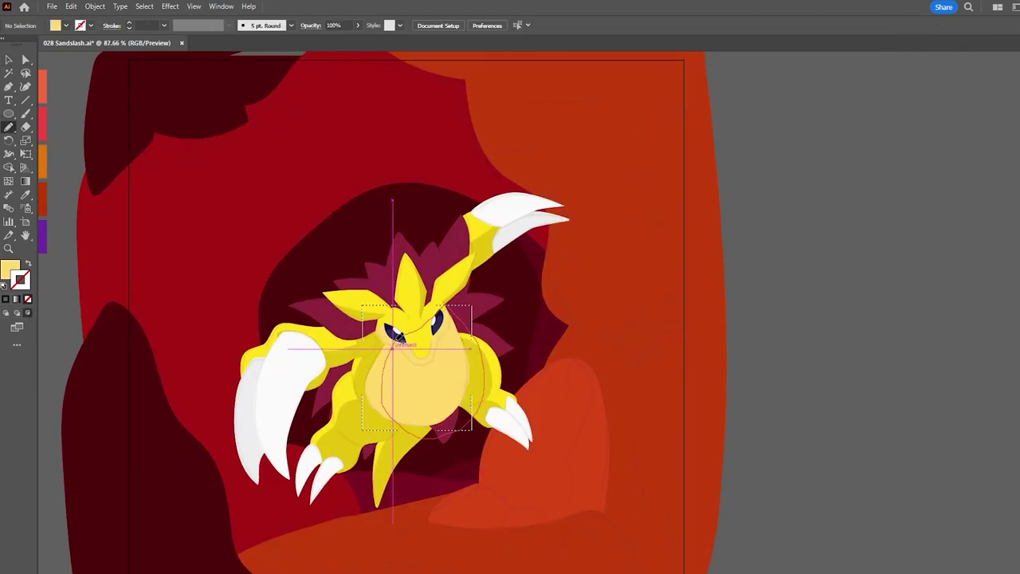
ctrl+click(399, 337)
click(5, 299)
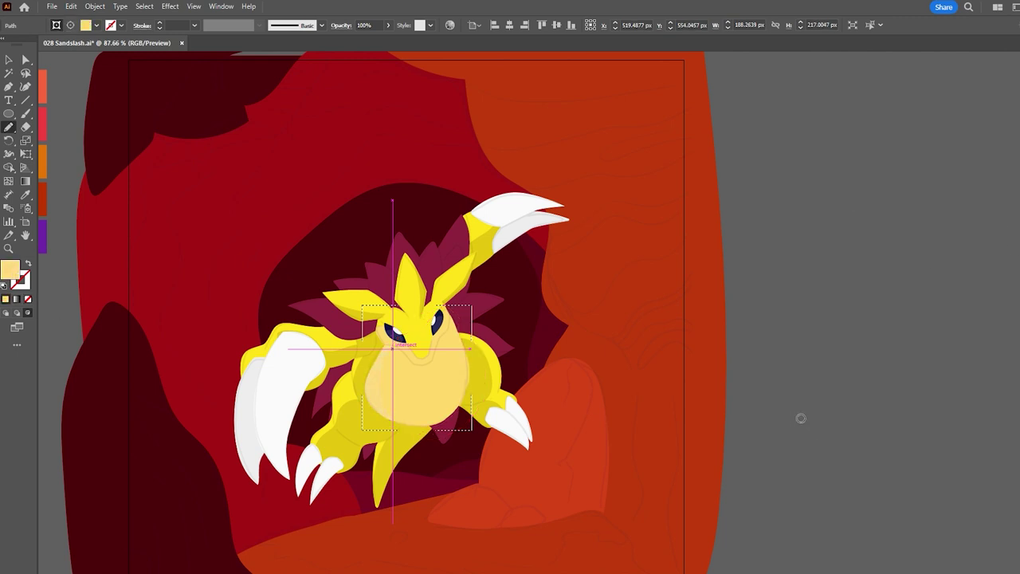
ctrl+click(303, 338)
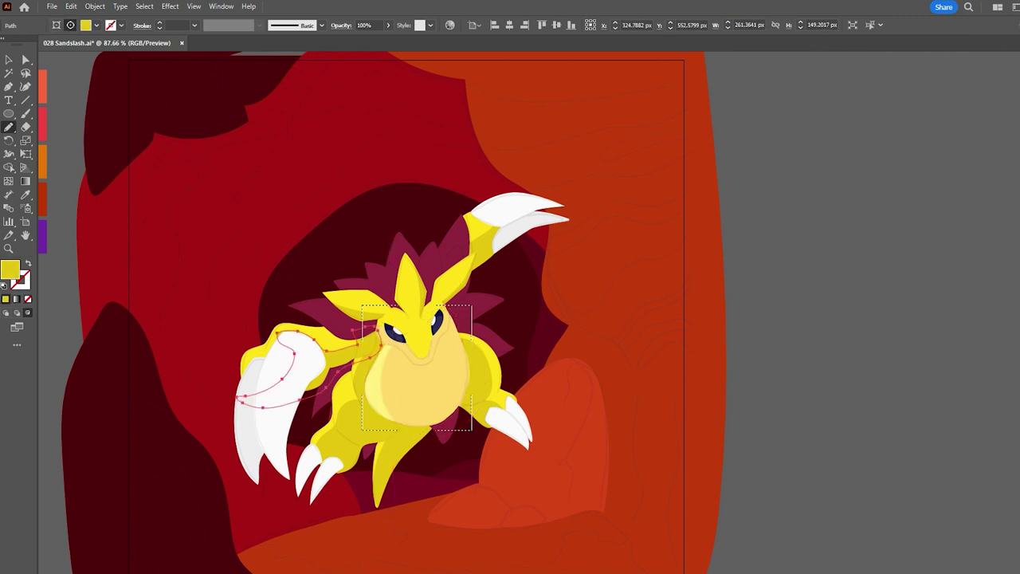
key(ctrl+z)
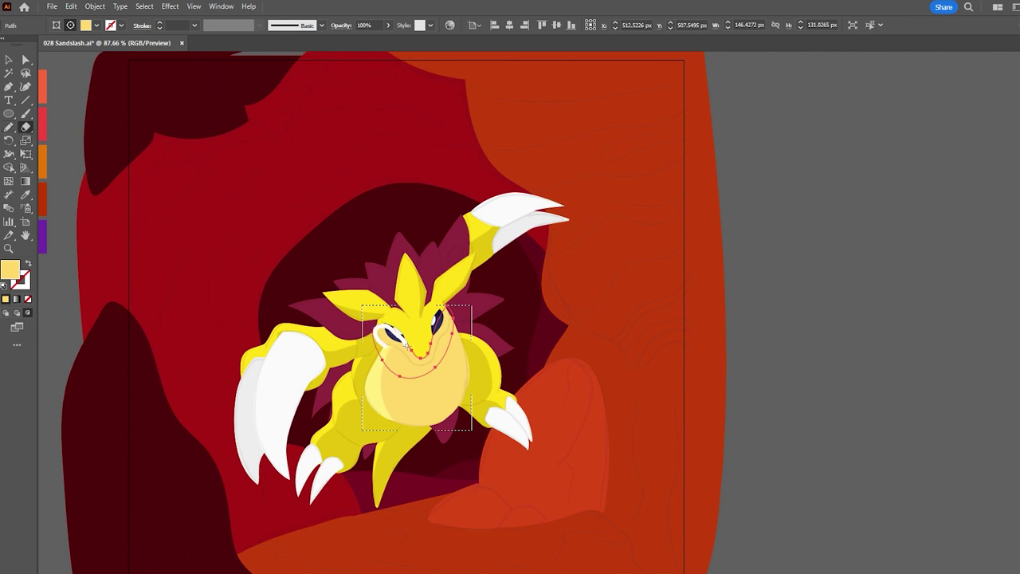
- Pull a chin anchor with Direct Selection to smooth the jawline curve
scroll(415, 346, up, 5)
key(a)
scroll(478, 342, up, 2)
drag(453, 345, 454, 345)
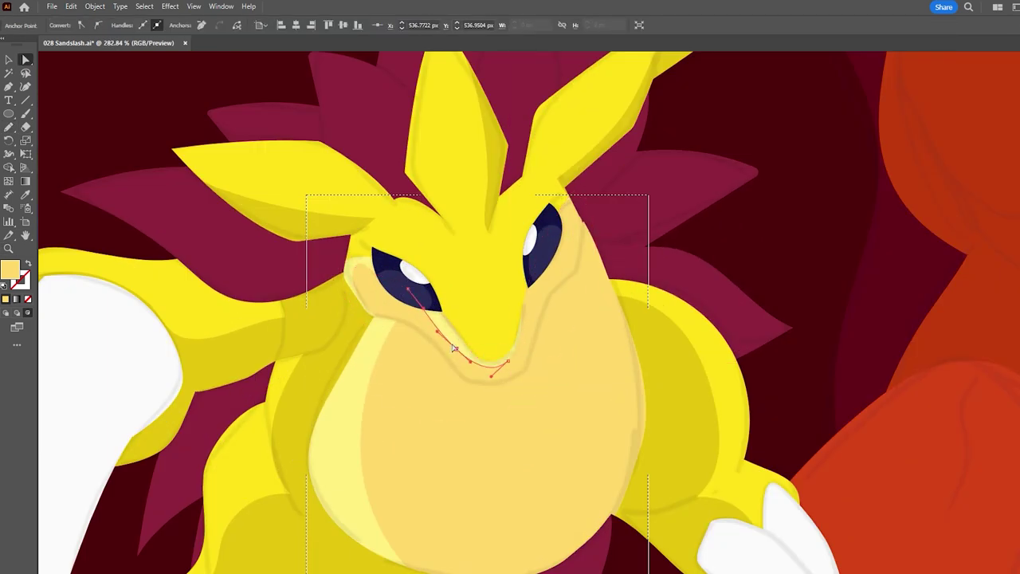
scroll(474, 319, down, 5)
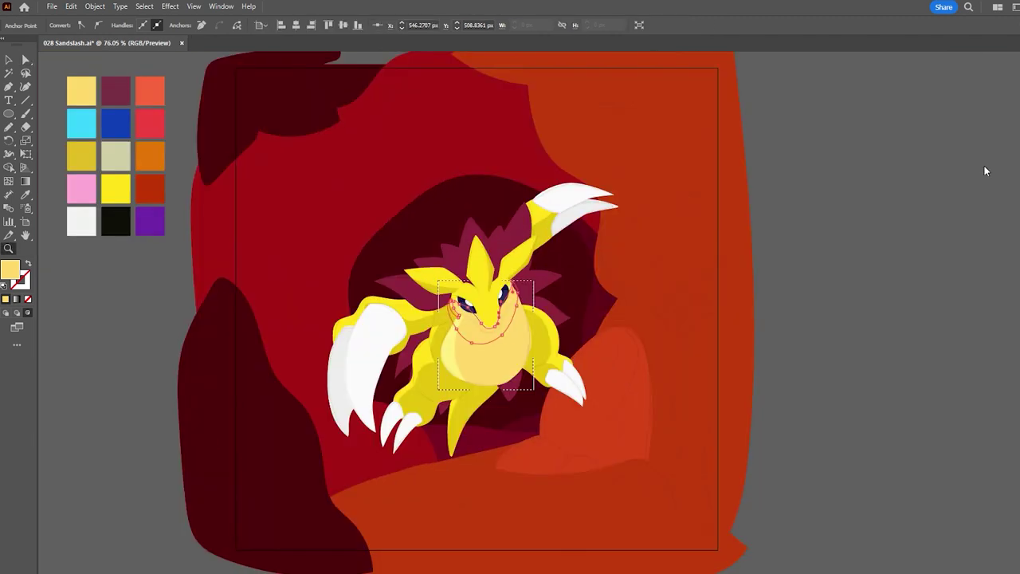
click(829, 125)
scroll(814, 93, up, 1)
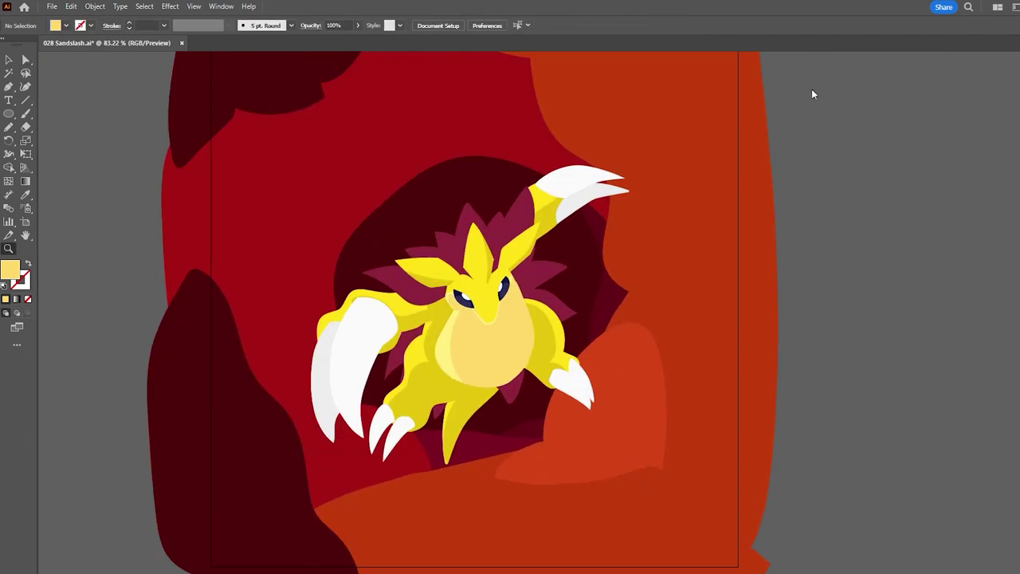
key(v)
click(446, 235)
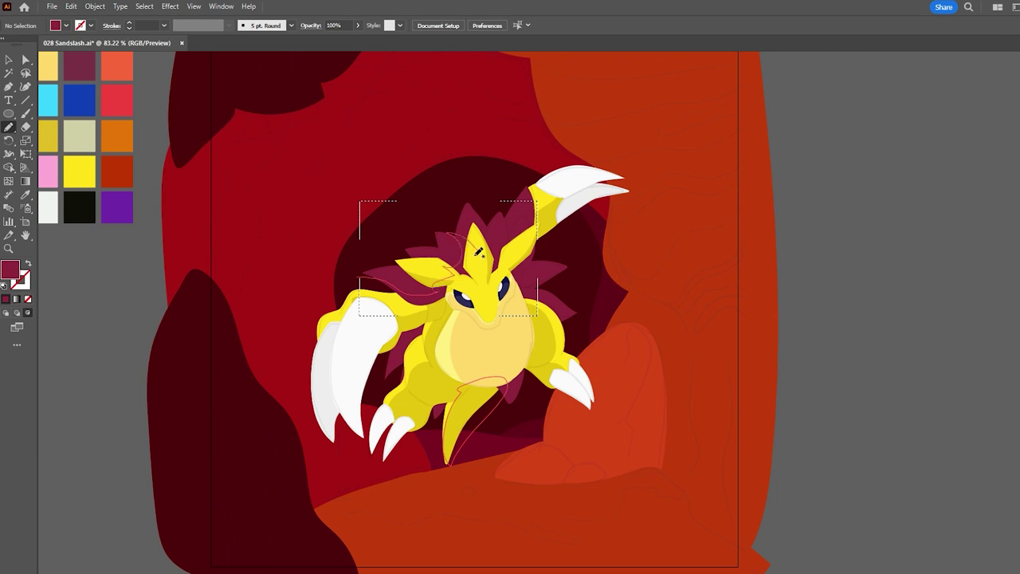
- Reshape the maroon spine path over the head spikes by dragging its top and left anchors
key(a)
scroll(458, 260, up, 5)
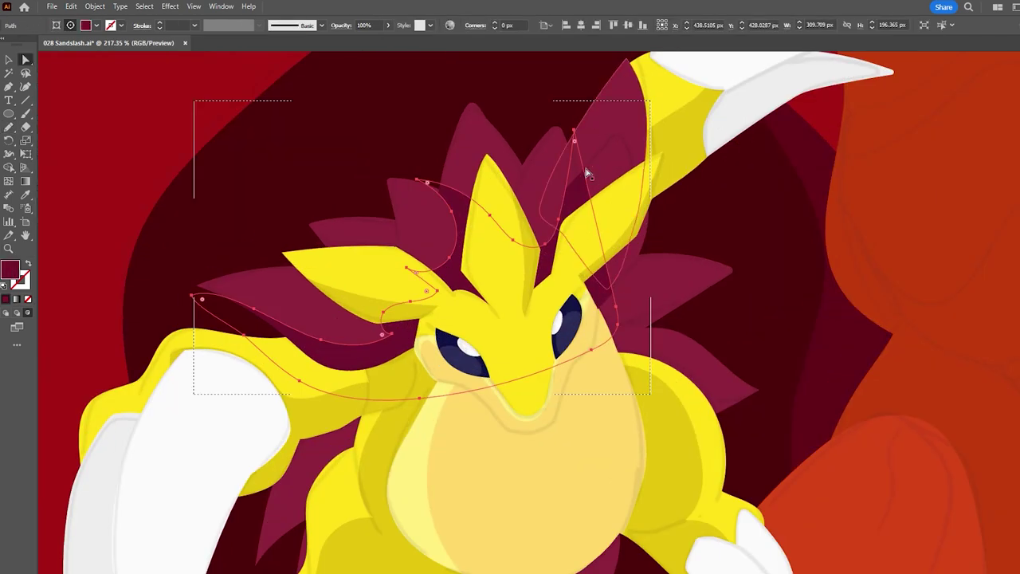
mouse_move(566, 201)
mouse_down()
mouse_move(413, 250)
mouse_move(474, 228)
mouse_up()
key(v)
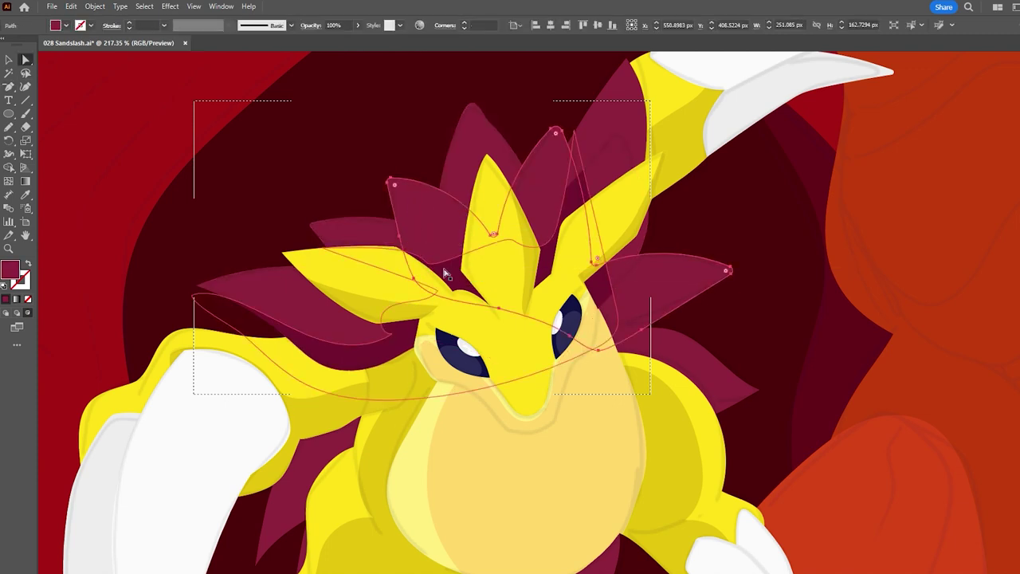
drag(574, 141, 487, 117)
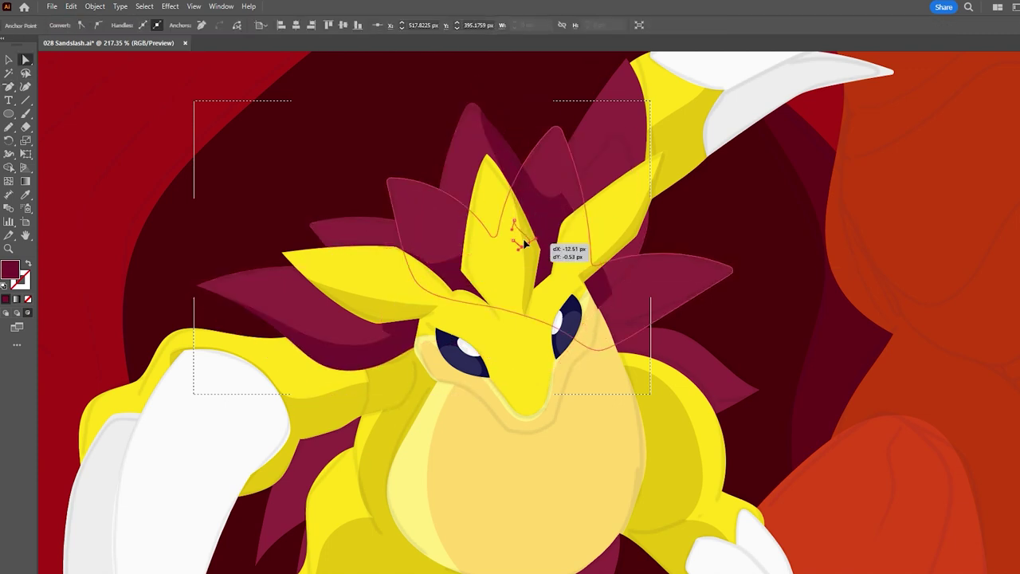
drag(425, 264, 387, 216)
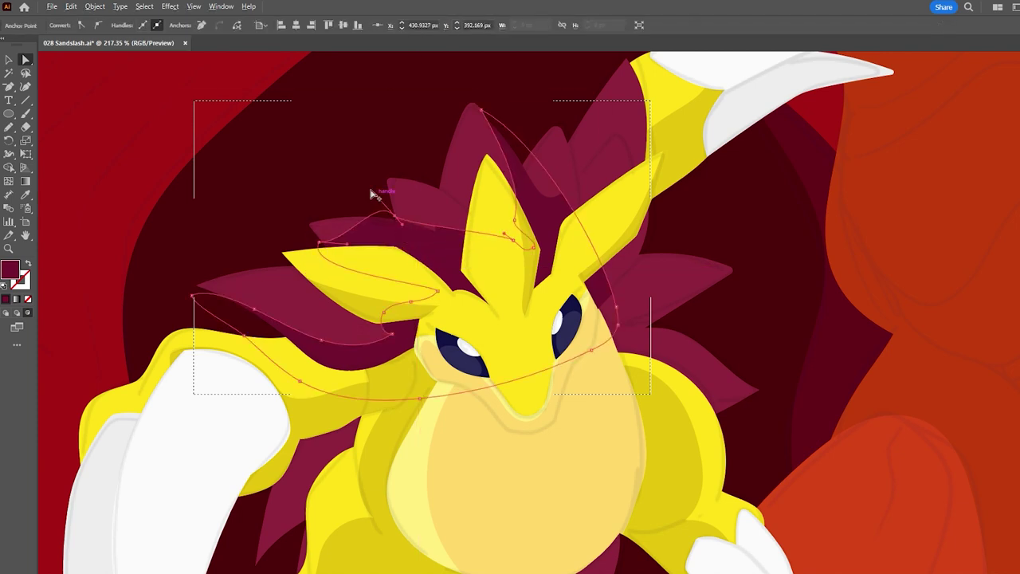
drag(501, 241, 486, 242)
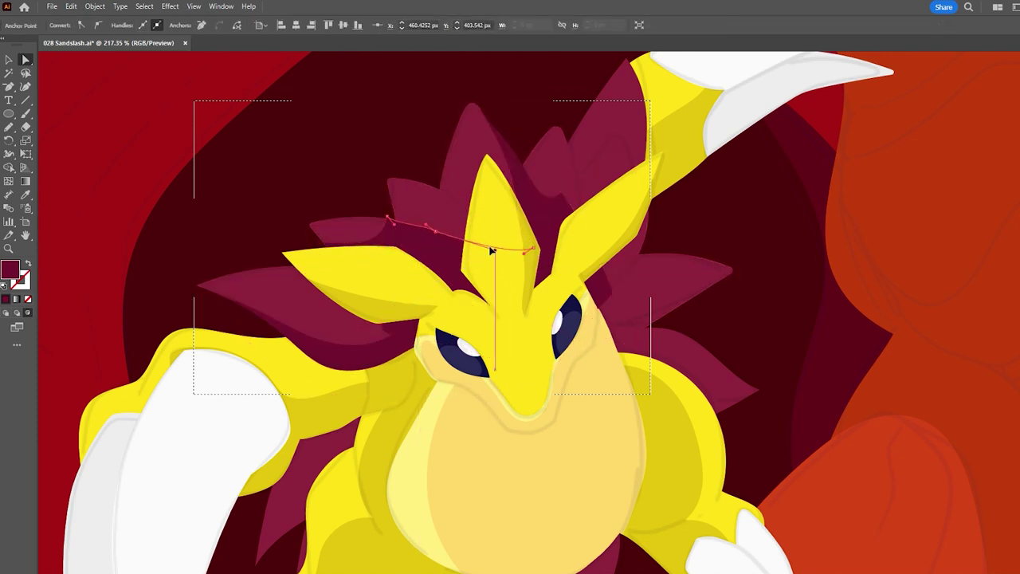
click(490, 243)
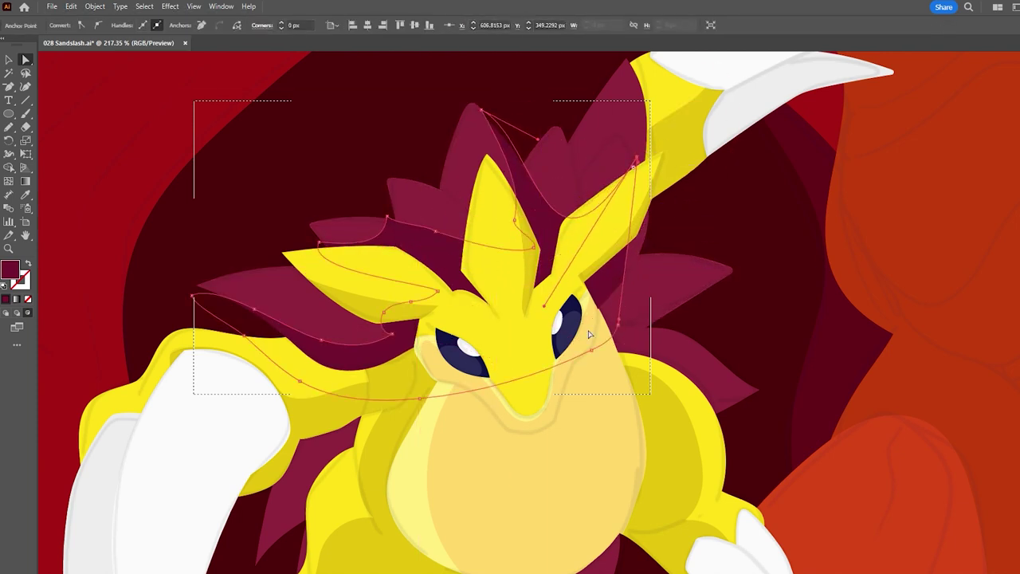
- Zoom in on the head and move a spine shading anchor up-left to follow the spikes
scroll(751, 234, down, 2)
click(985, 258)
drag(599, 109, 607, 351)
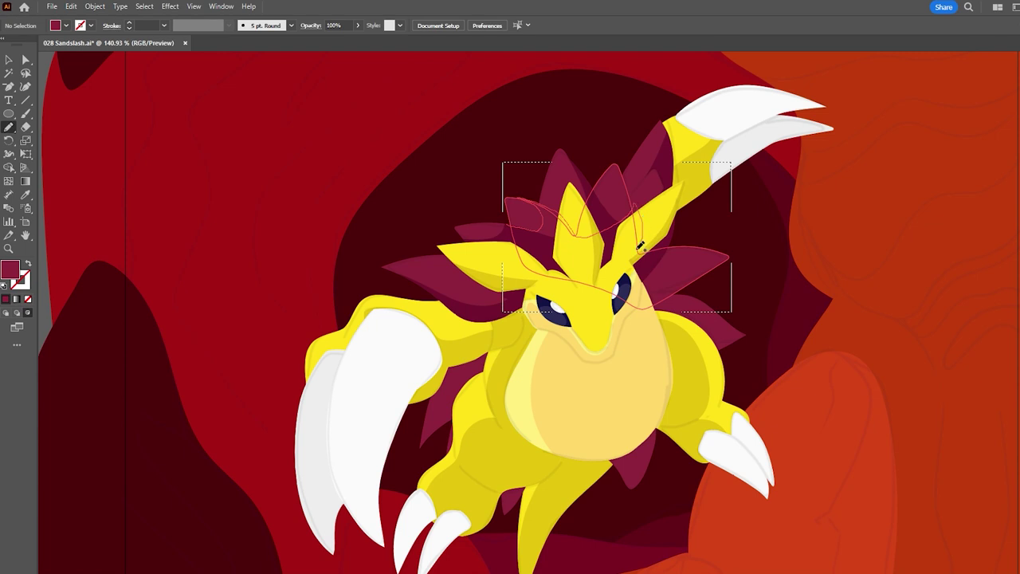
key(a)
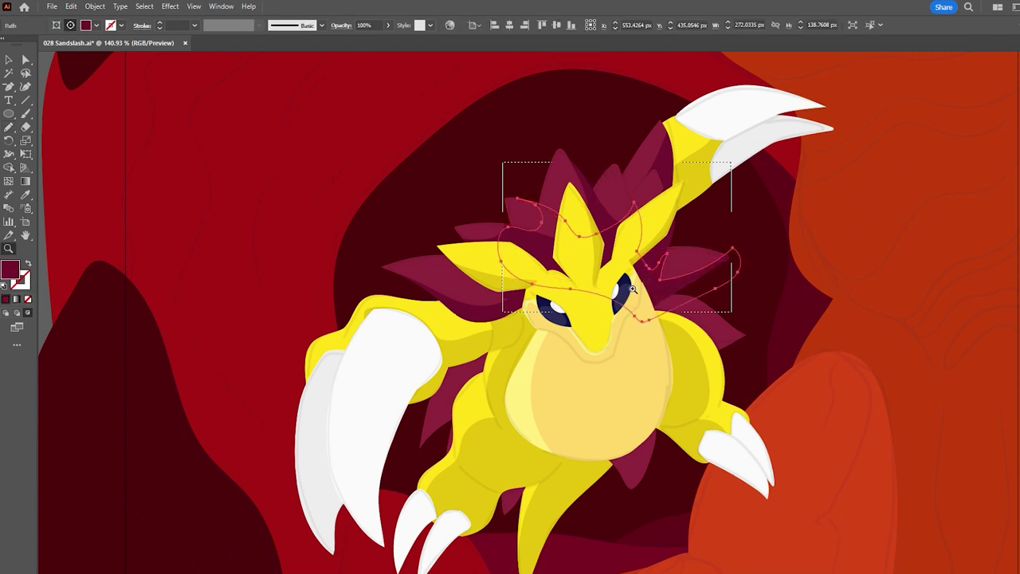
scroll(639, 296, up, 2)
scroll(709, 271, down, 1)
mouse_move(507, 183)
mouse_down()
mouse_move(467, 178)
mouse_move(478, 166)
mouse_up()
key(ctrl+shift+a)
scroll(433, 206, down, 1)
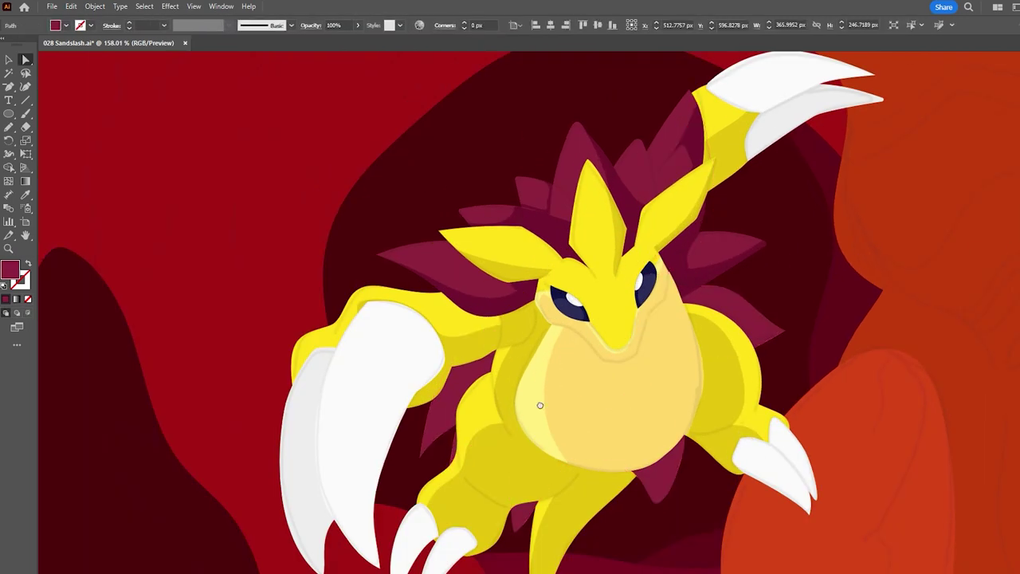
scroll(347, 285, down, 1)
key(n)
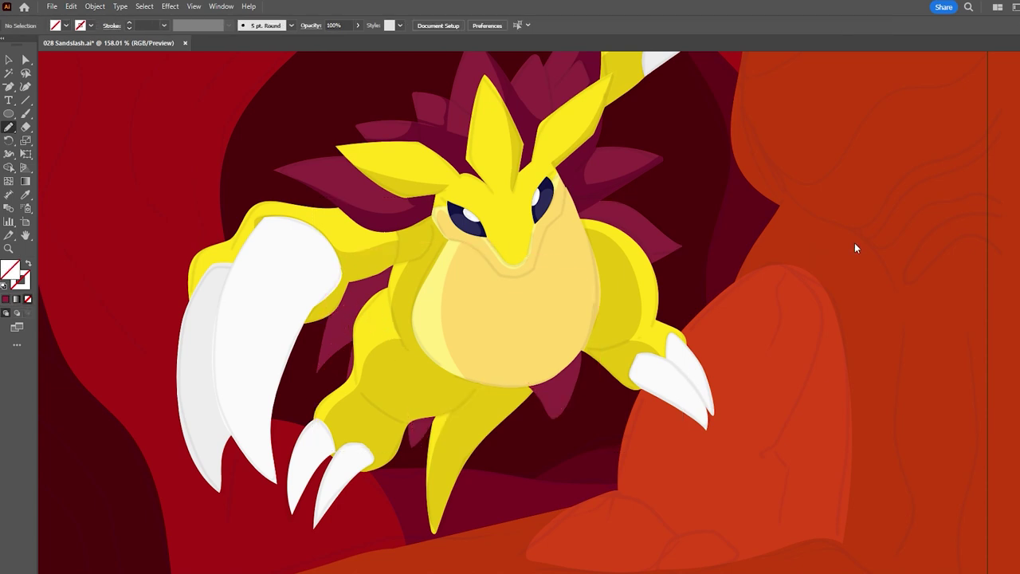
- Nudge another shading anchor and sketch a small pencil mark near the spines
key(a)
scroll(531, 447, up, 1)
drag(558, 403, 558, 409)
key(ctrl+shift+a)
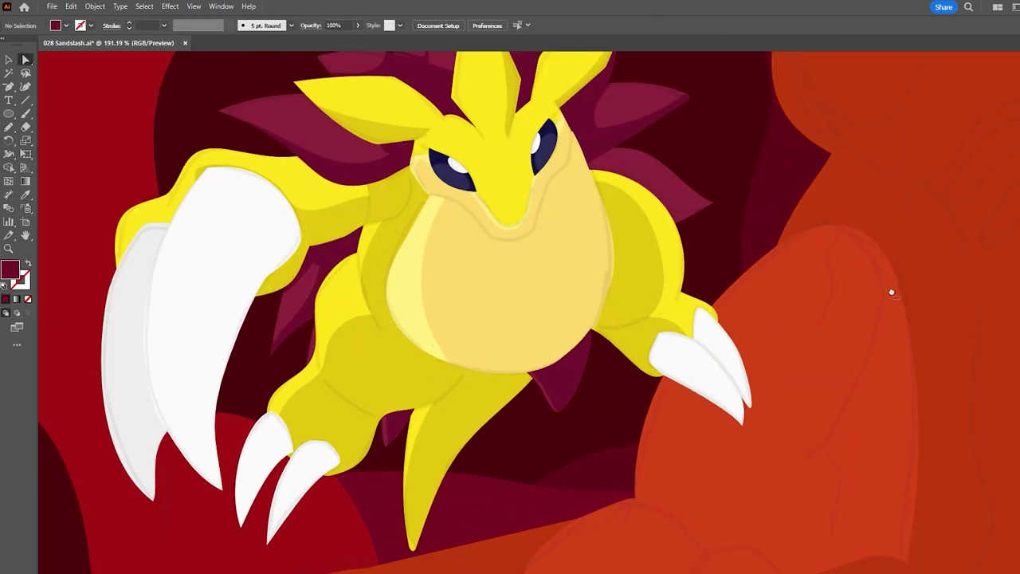
scroll(893, 80, up, 1)
key(n)
drag(526, 179, 526, 179)
key(z)
scroll(815, 246, down, 2)
key(a)
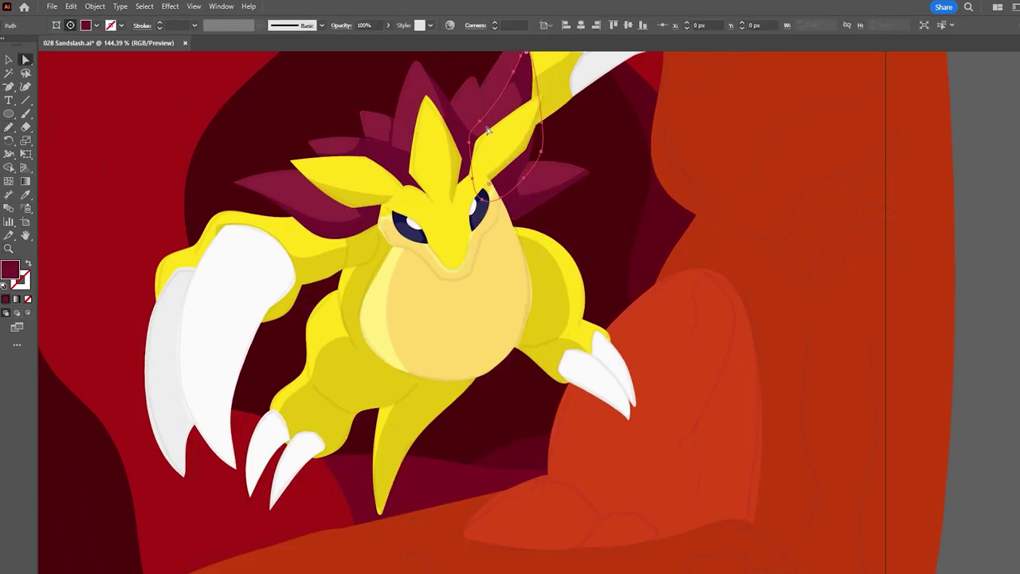
scroll(829, 215, up, 3)
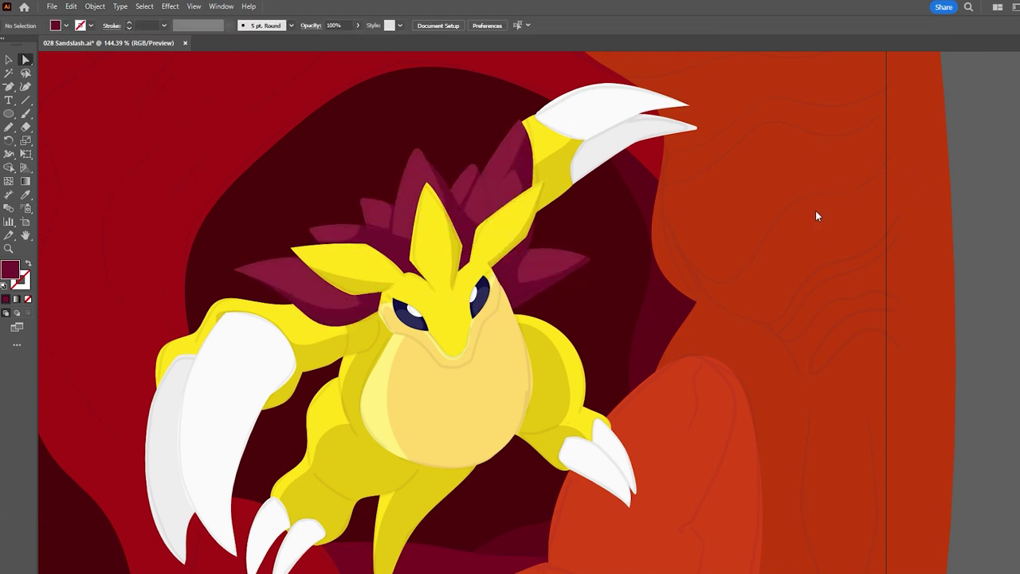
- Pull the head spine shading's upper anchor up-left and reshape a small spine piece
key(ctrl+plus)
click(431, 202)
drag(528, 155, 515, 151)
scroll(555, 237, down, 1)
click(486, 151)
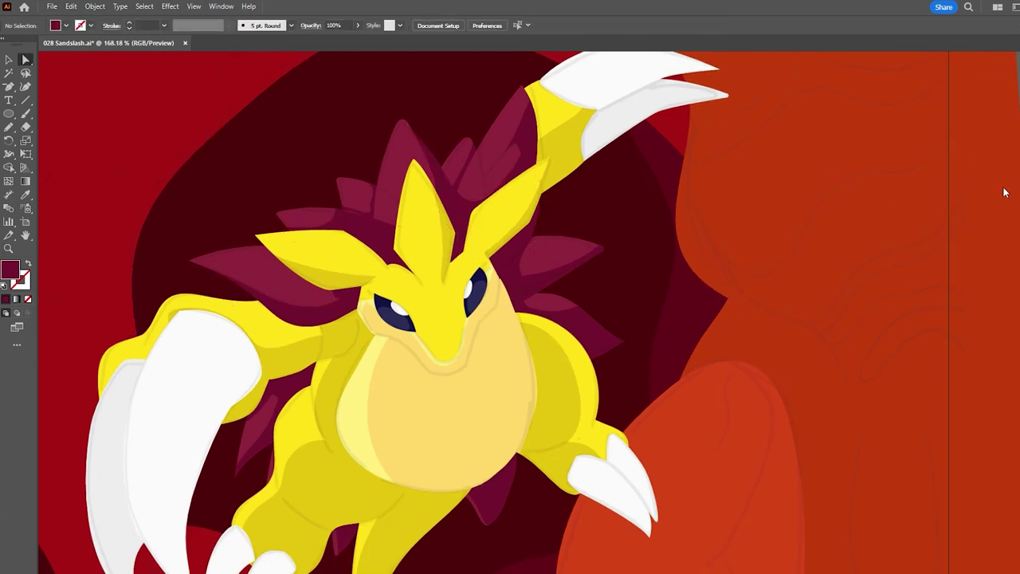
drag(458, 191, 453, 199)
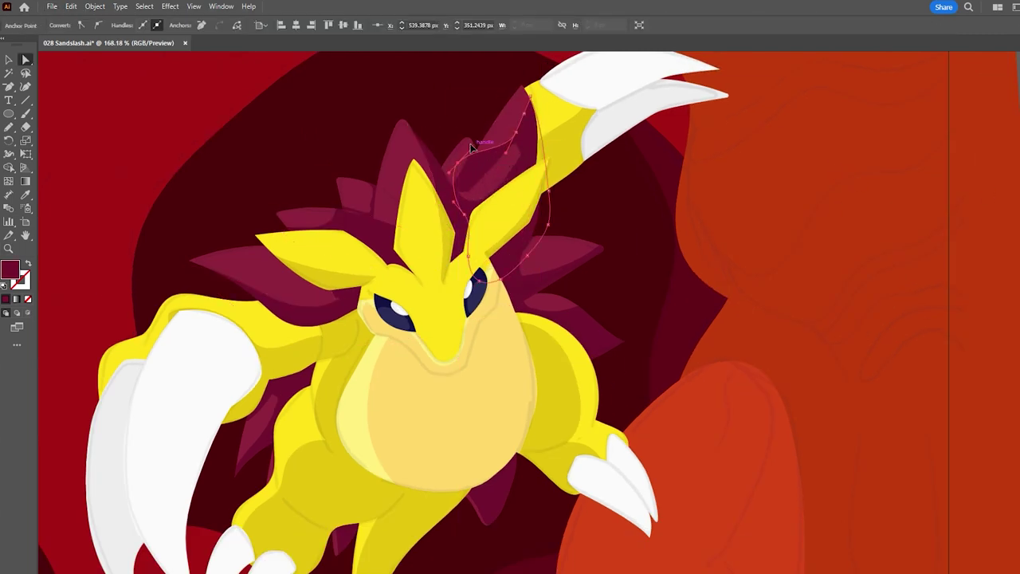
- Select anchors on the large spine shading, including the top spike's tip
click(458, 257)
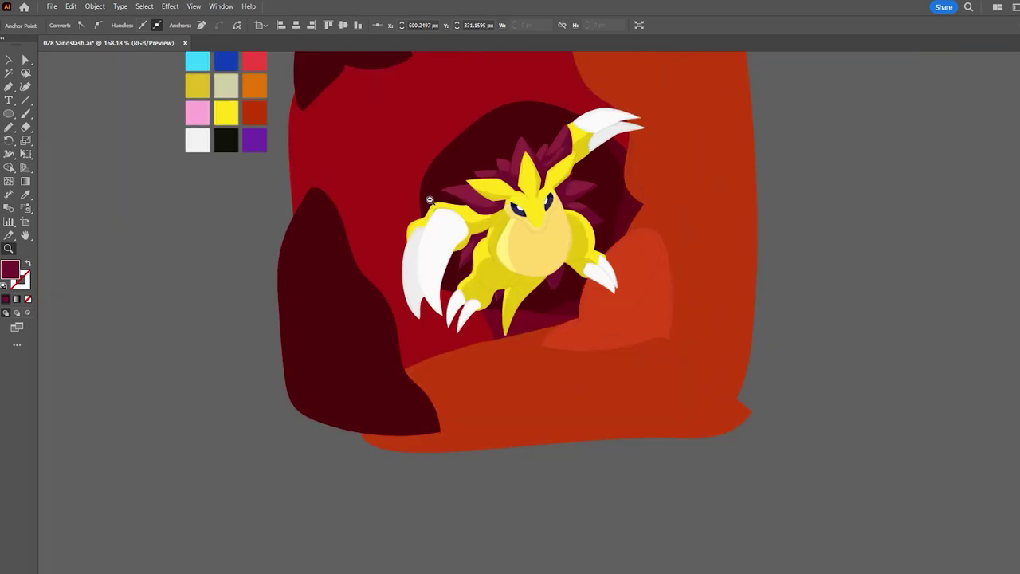
scroll(459, 190, down, 3)
scroll(458, 191, up, 3)
scroll(430, 188, down, 3)
scroll(431, 188, up, 4)
scroll(321, 205, up, 3)
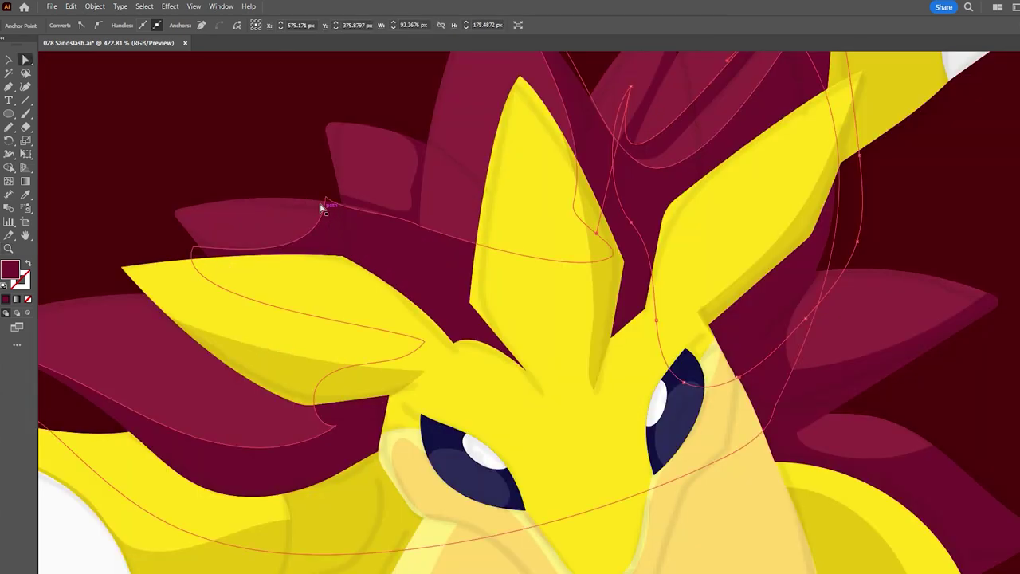
scroll(387, 239, down, 3)
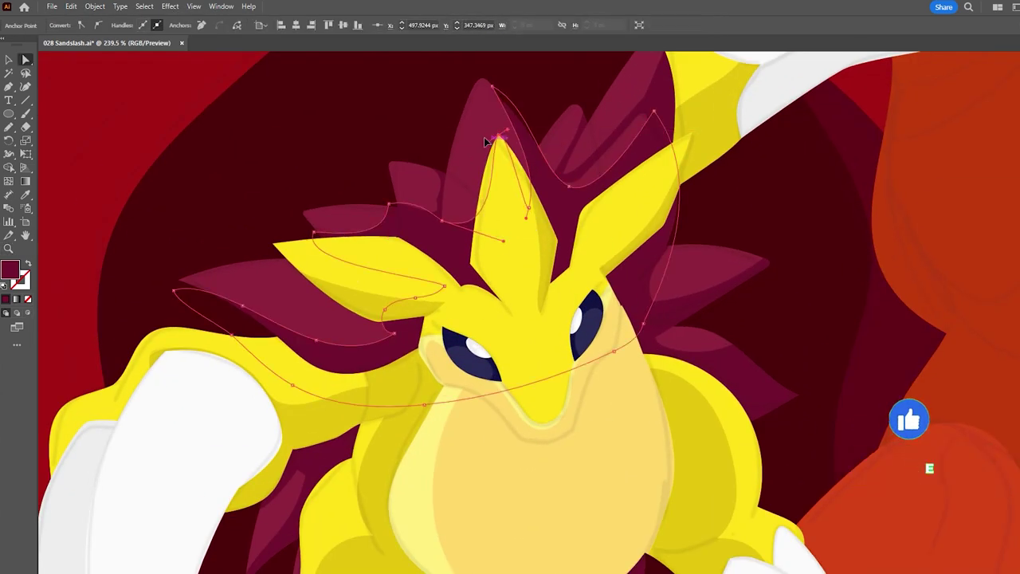
click(495, 136)
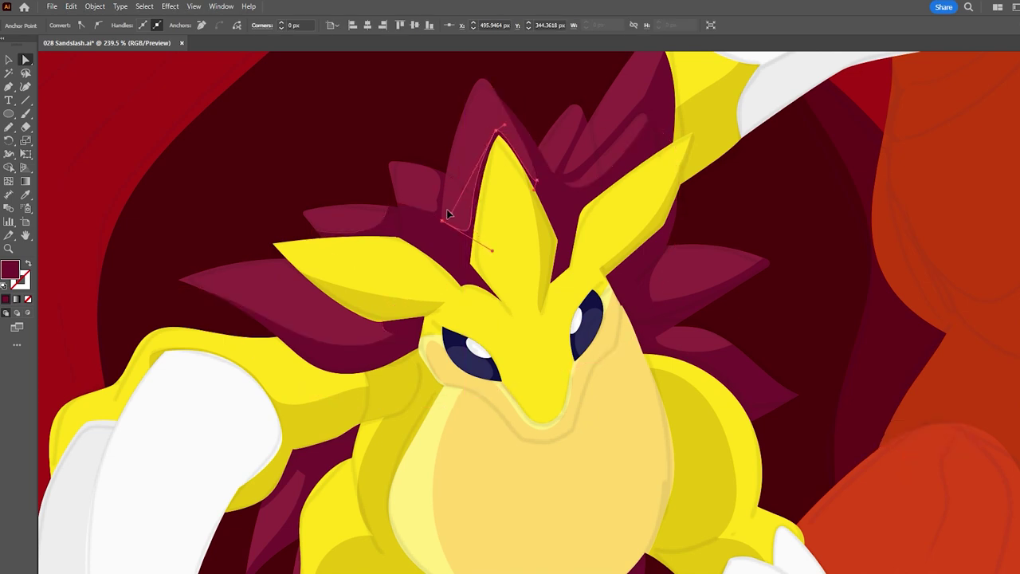
scroll(424, 379, down, 7)
scroll(446, 359, up, 1)
scroll(526, 247, up, 2)
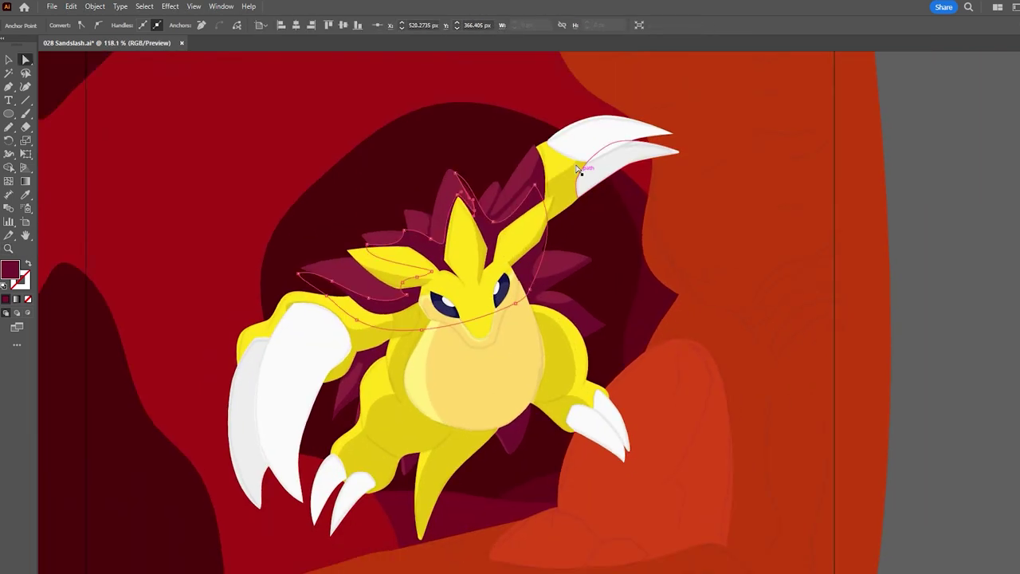
- Draw grey pencil shading inside the right hand's claw and the foot claws
key(n)
drag(597, 395, 624, 437)
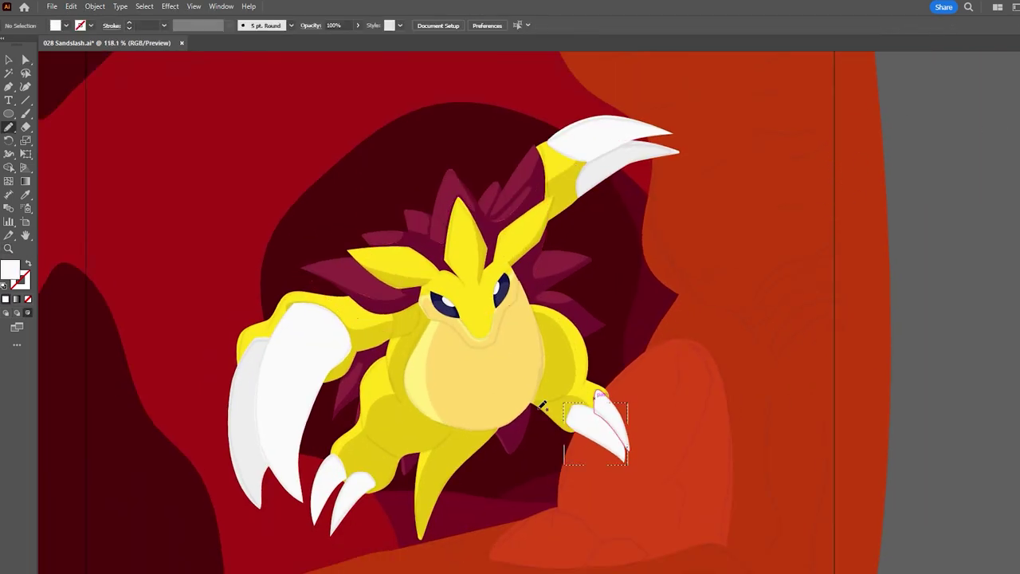
drag(591, 407, 594, 398)
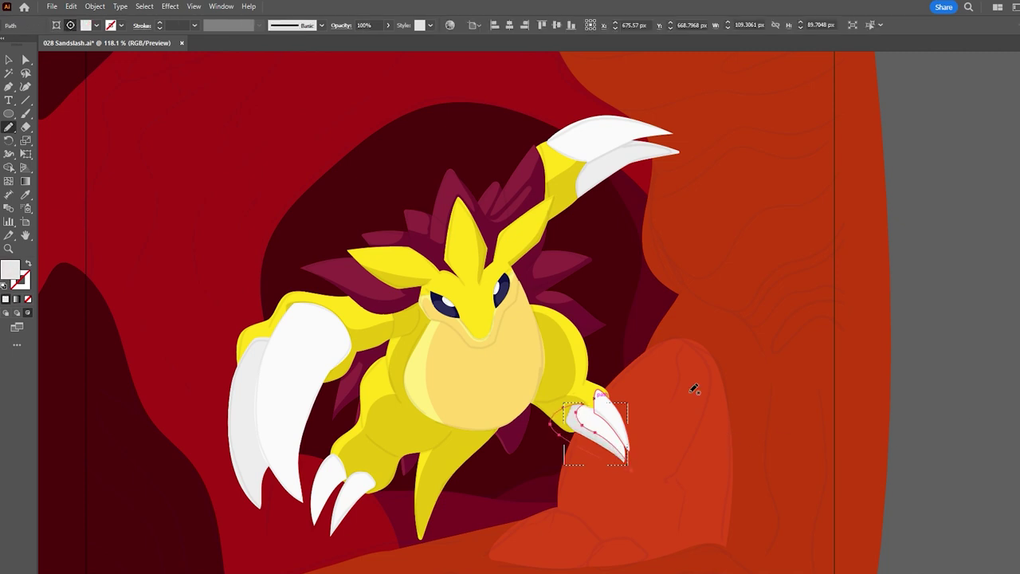
key(ctrl+shift+a)
key(a)
scroll(531, 452, down, 1)
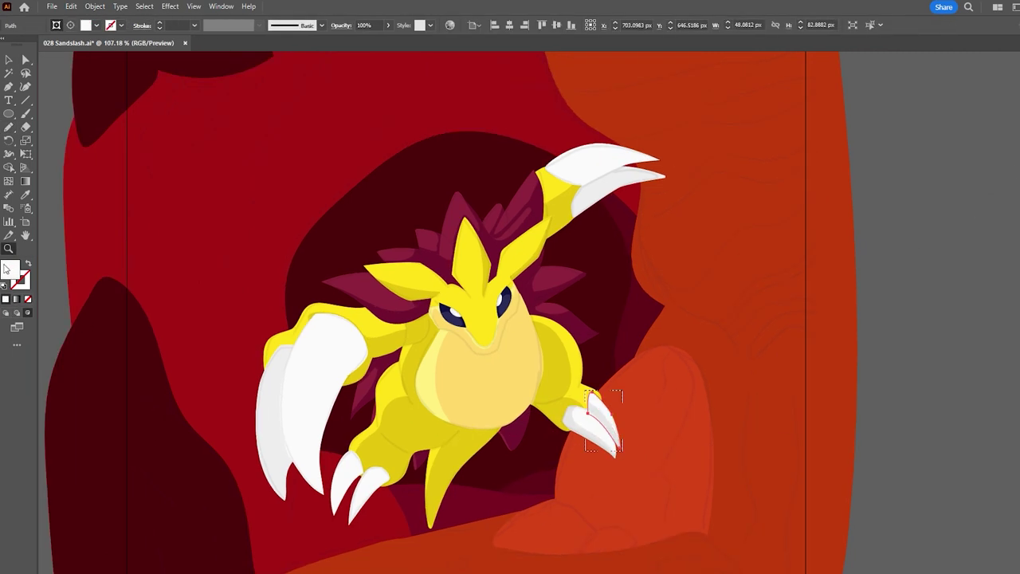
mouse_move(375, 468)
mouse_down()
mouse_move(340, 540)
mouse_move(351, 526)
mouse_up()
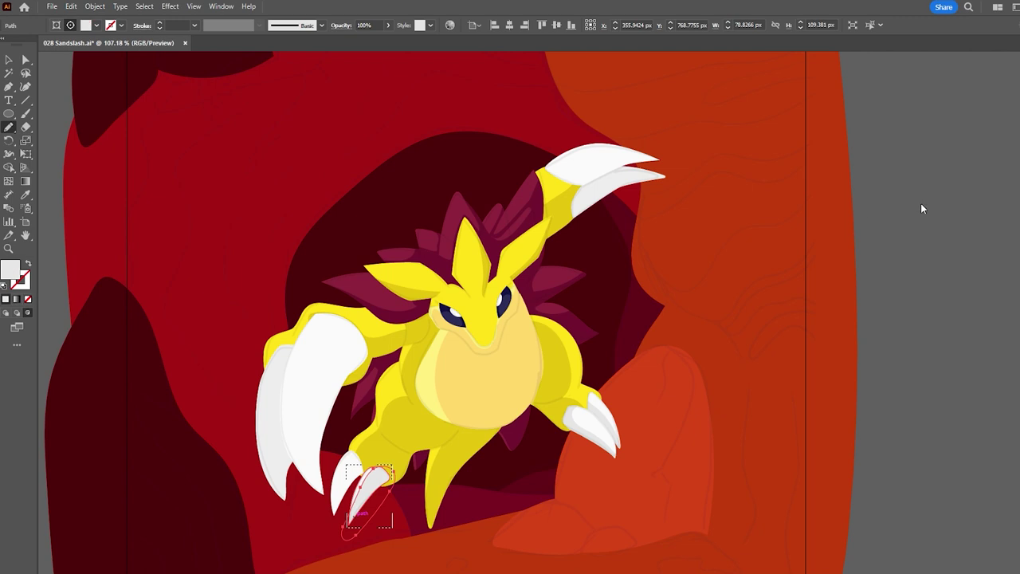
drag(362, 455, 381, 477)
- Shade the large left claw with several curved grey pencil strokes
drag(337, 528, 351, 514)
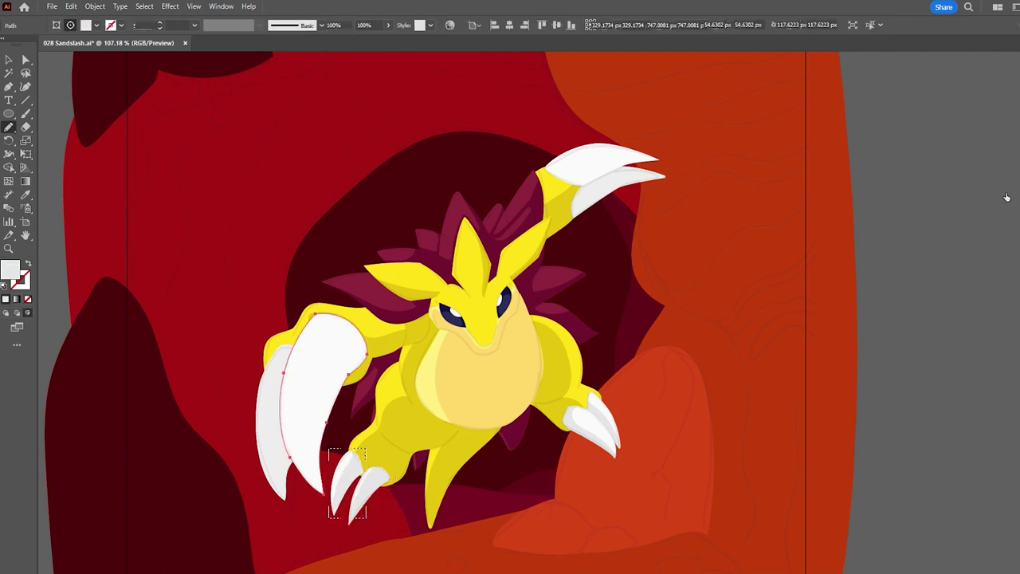
drag(279, 494, 331, 510)
drag(358, 396, 323, 478)
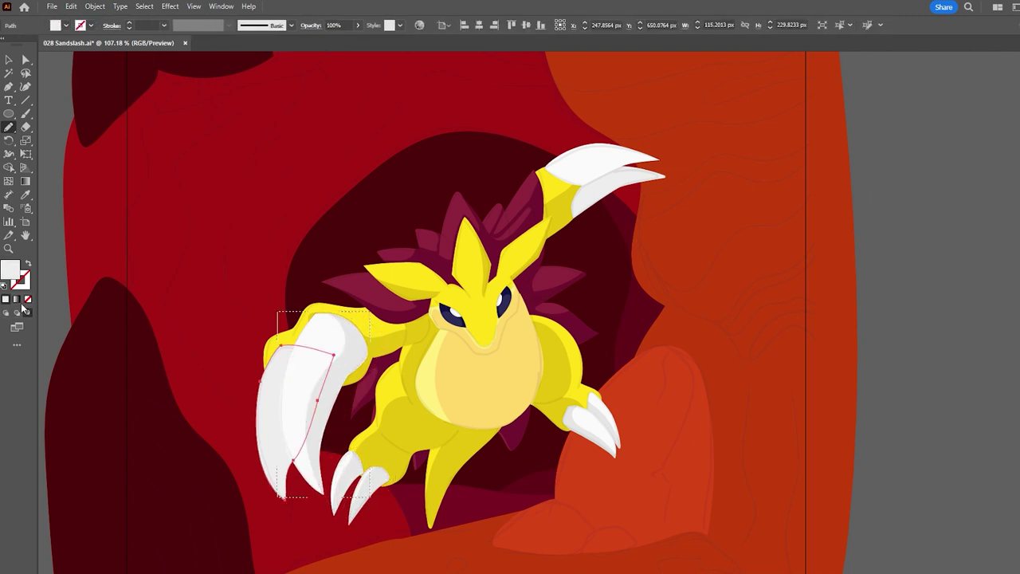
drag(354, 357, 293, 463)
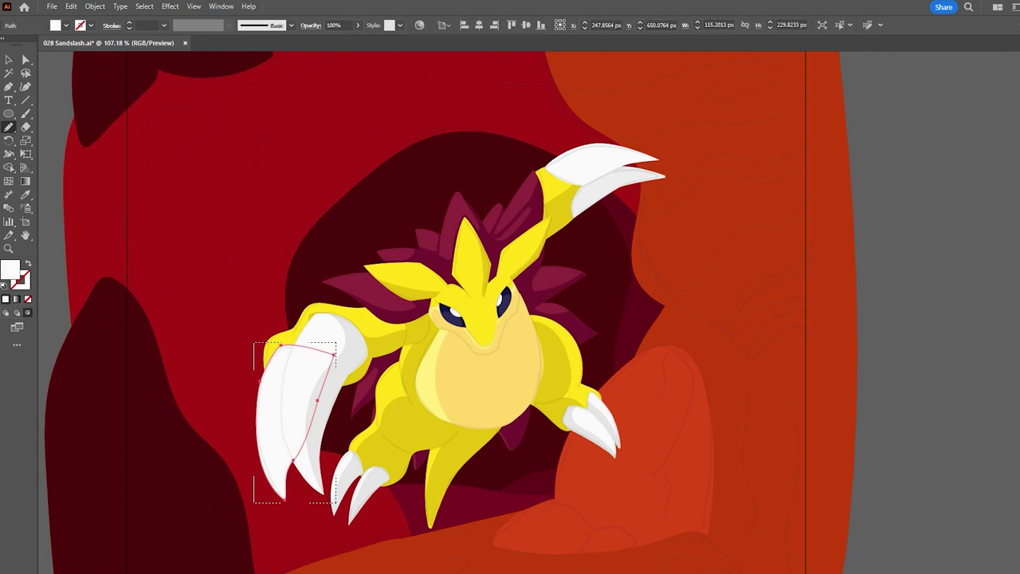
drag(275, 382, 271, 350)
ctrl+click(605, 168)
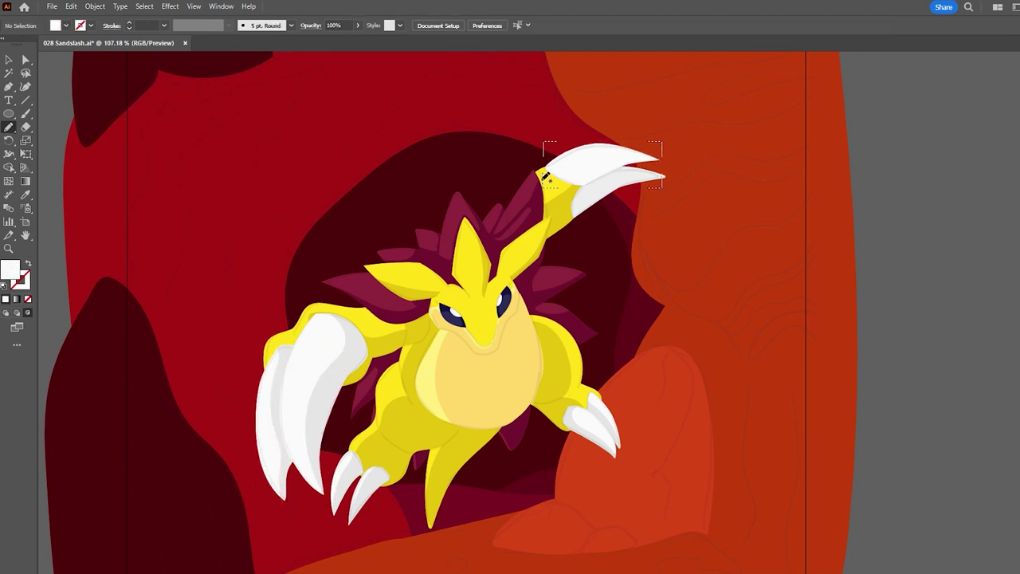
key(ctrl+shift+a)
key(z)
drag(621, 282, 496, 309)
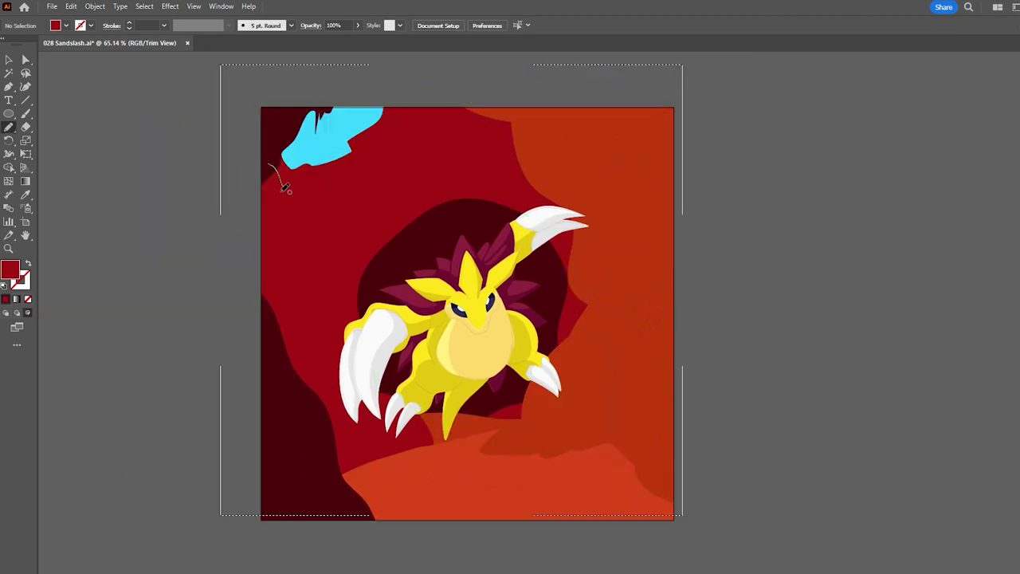
- Paint dark red wavy strokes over the left cave wall, swapping fill and stroke colours
drag(409, 118, 272, 163)
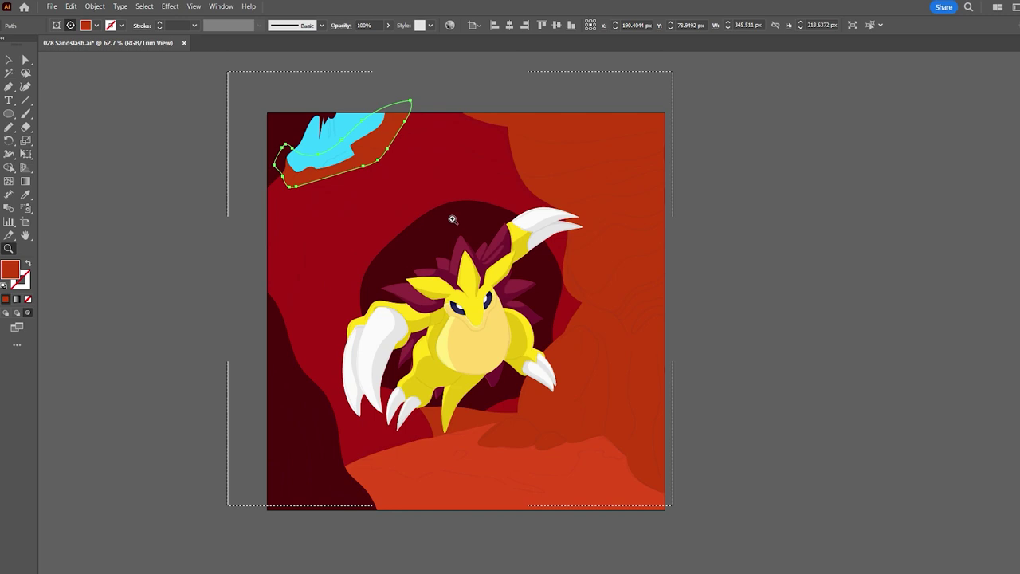
key(shift+x)
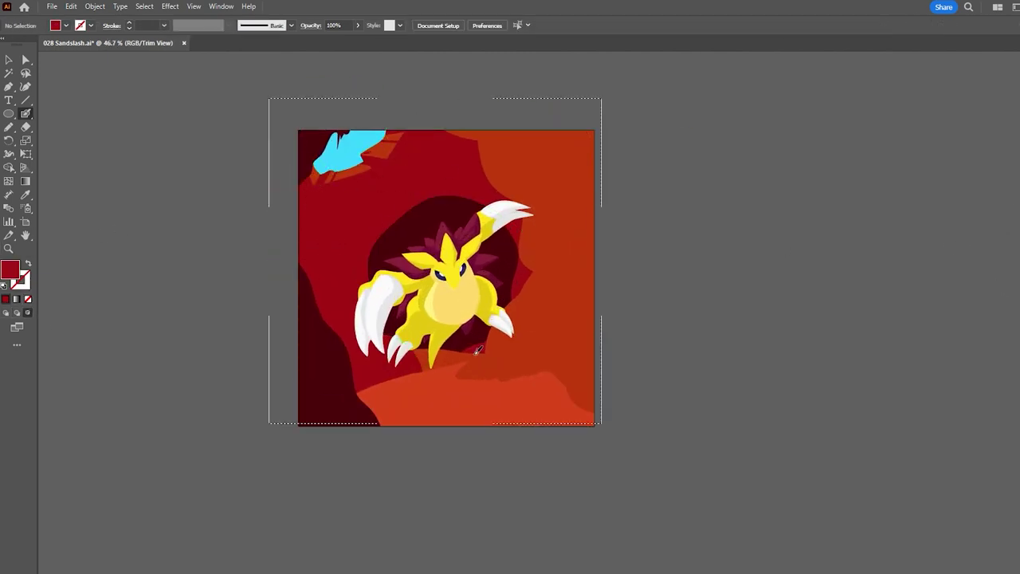
key(shift+x)
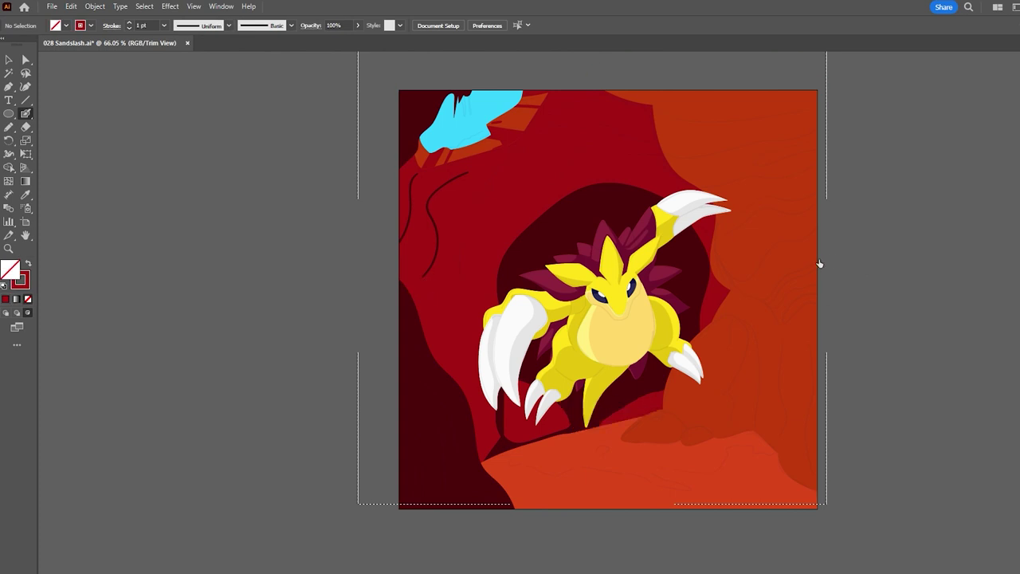
drag(418, 284, 428, 299)
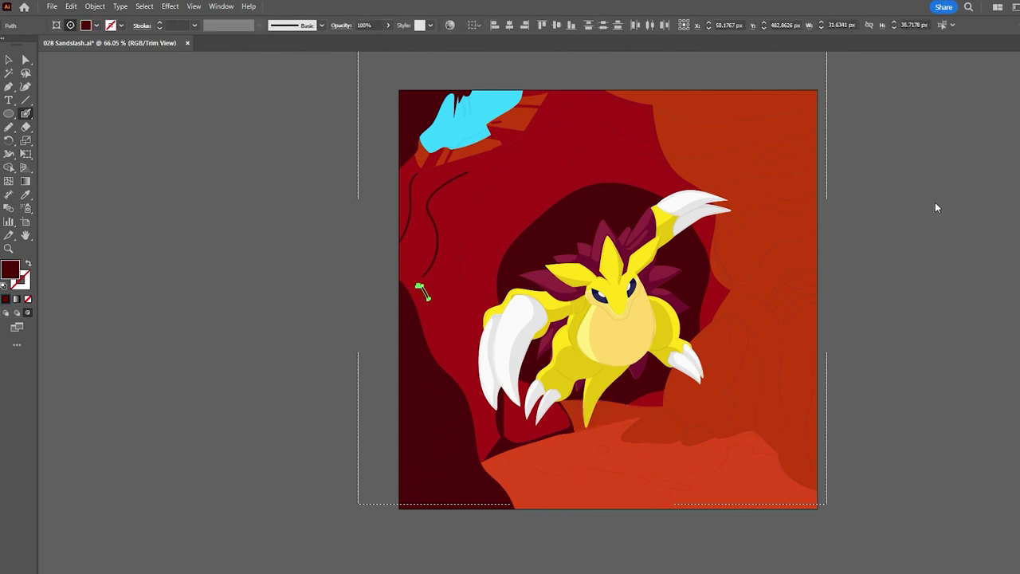
key(ctrl+a)
key(z)
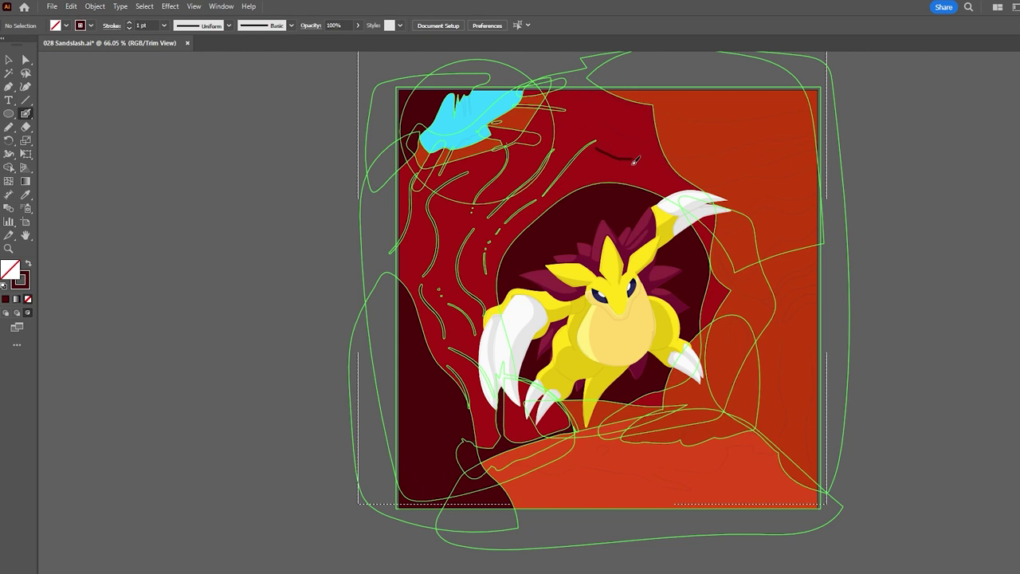
scroll(483, 250, down, 5)
scroll(484, 250, up, 4)
- Select and inspect individual paths of the left cave wall up close
key(a)
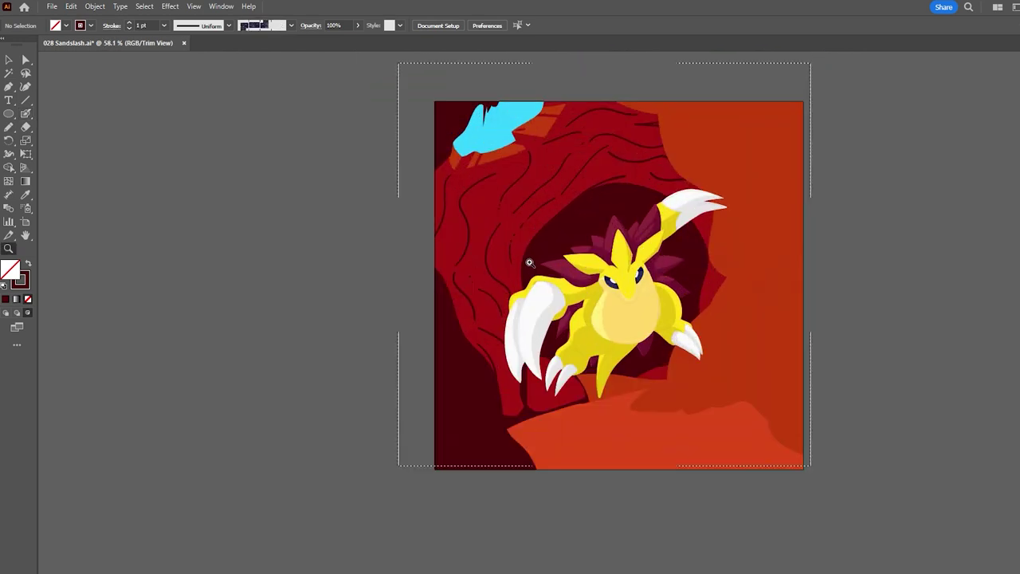
click(482, 209)
scroll(482, 209, up, 5)
scroll(510, 240, down, 4)
scroll(437, 271, up, 1)
scroll(438, 271, down, 3)
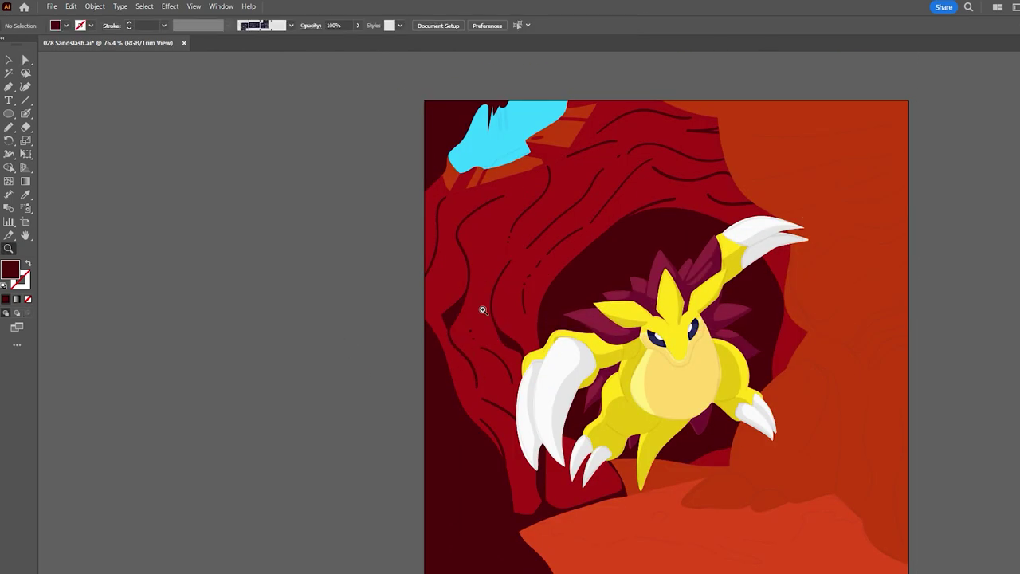
scroll(438, 271, up, 4)
key(z)
scroll(451, 368, down, 4)
scroll(450, 369, down, 2)
scroll(660, 300, up, 5)
key(b)
- Check all artwork paths, then select the short stroke on the orange wall and swap its colours
key(ctrl+a)
key(ctrl+z)
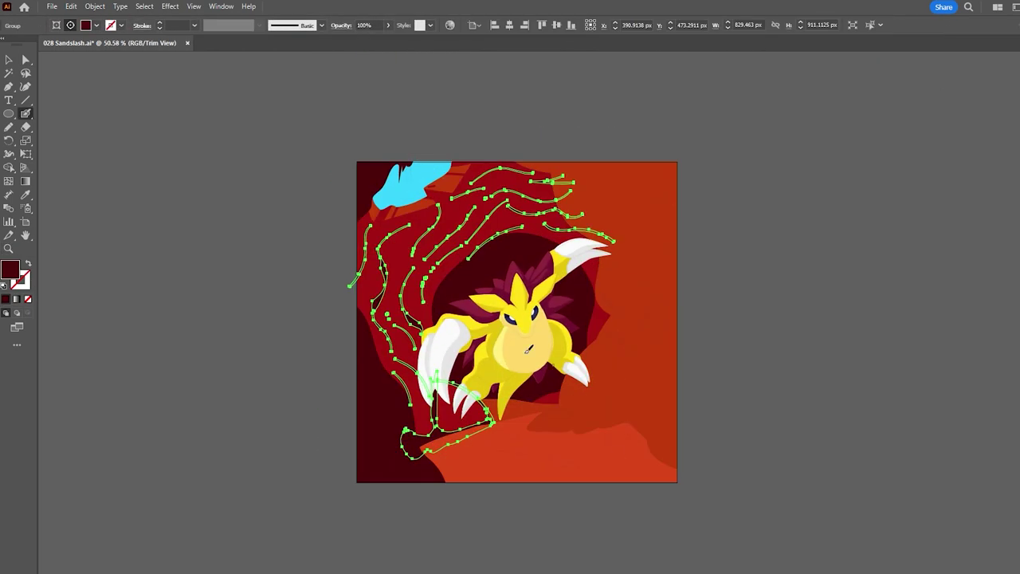
key(ctrl+a)
click(832, 221)
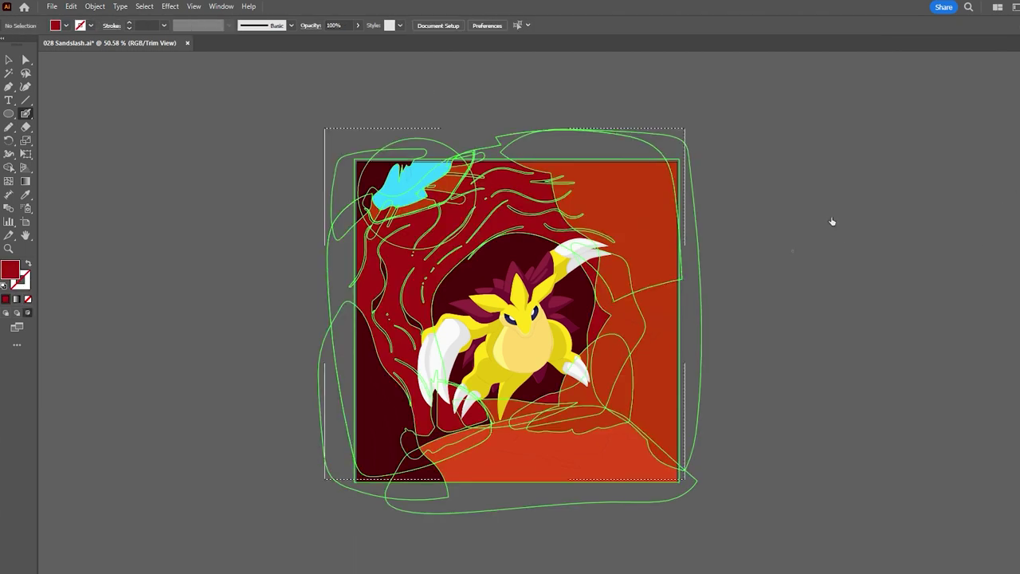
scroll(375, 220, up, 3)
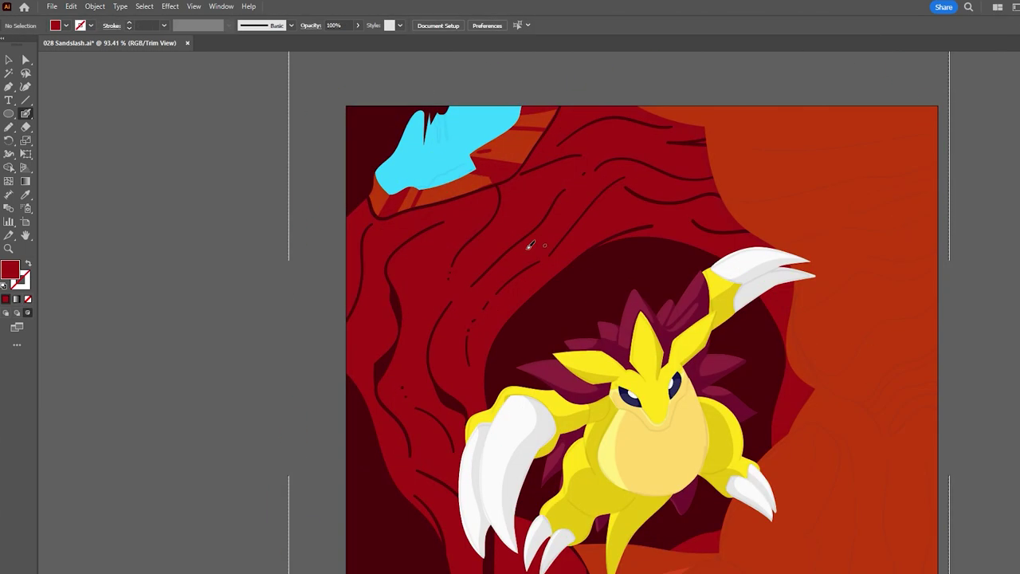
key(a)
key(ctrl+a)
click(562, 148)
scroll(654, 180, down, 3)
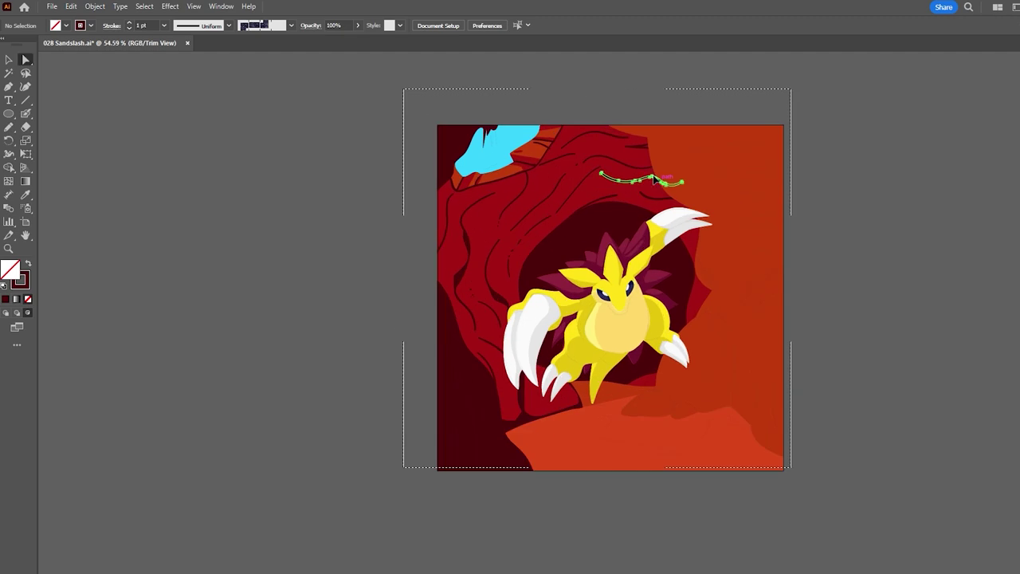
key(shift+x)
key(ctrl+shift+a)
scroll(551, 232, down, 3)
scroll(551, 232, up, 4)
key(n)
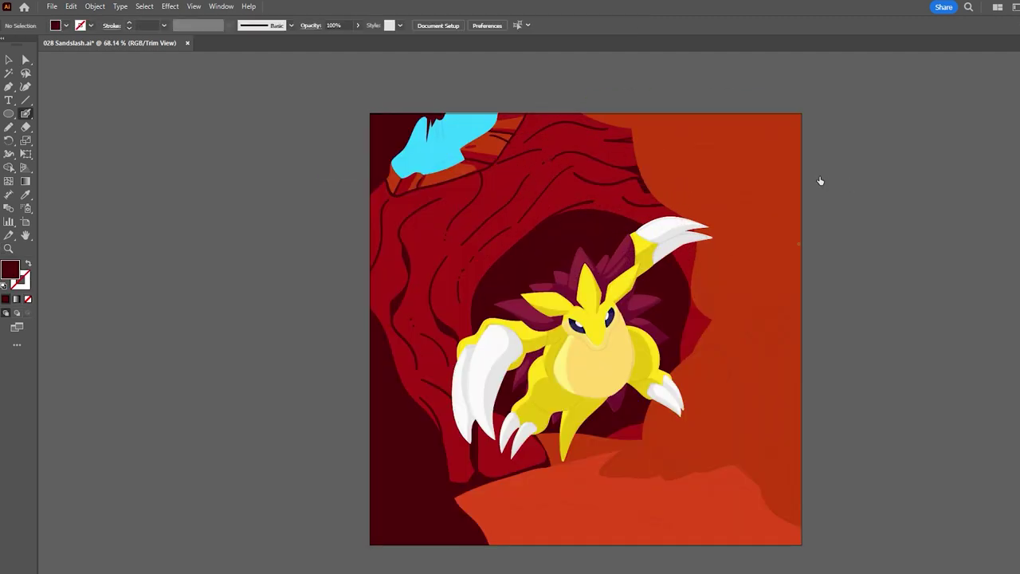
- Paint two dark red shading strokes across the ground beneath the claws
drag(504, 469, 670, 435)
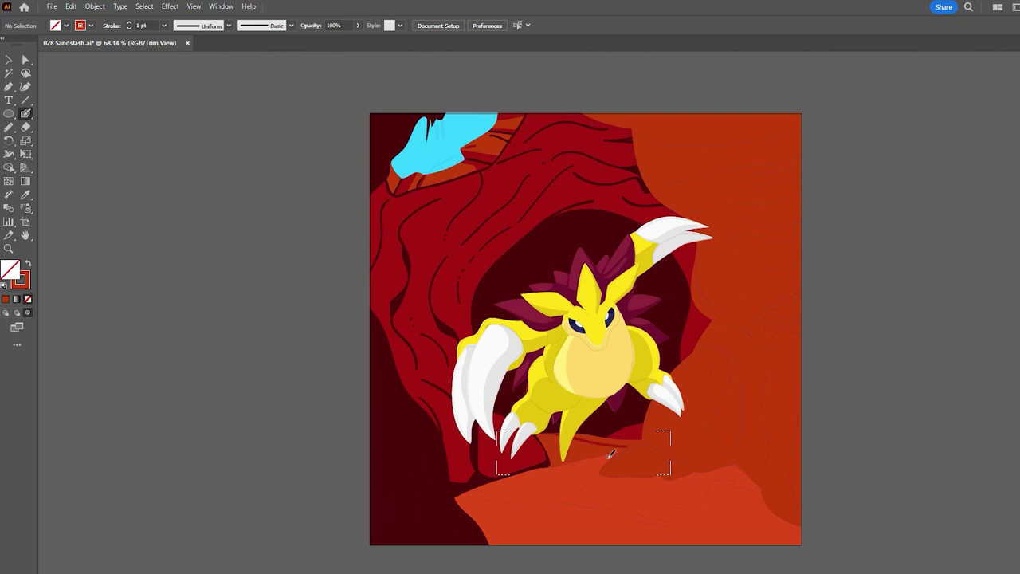
drag(558, 450, 677, 434)
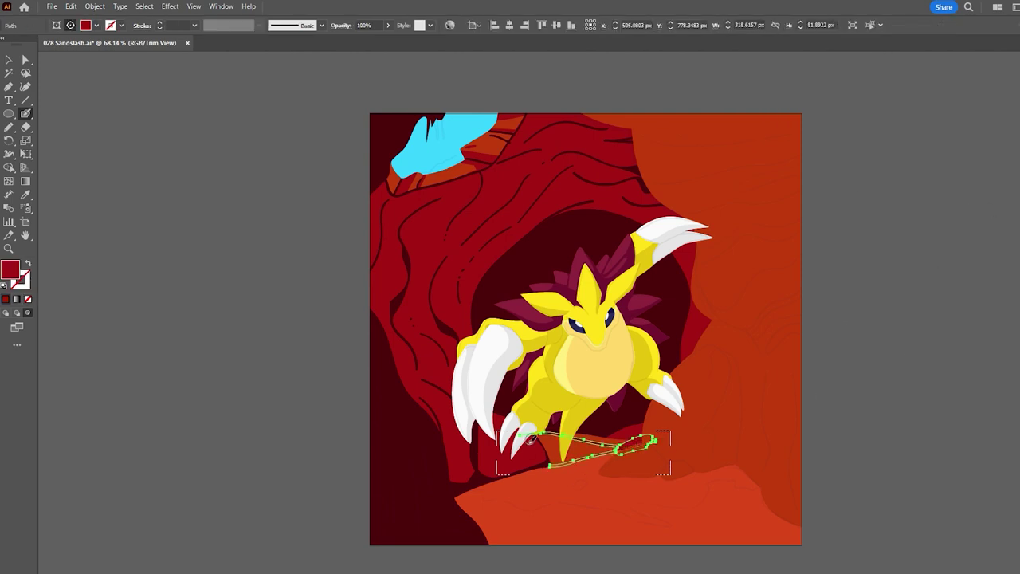
scroll(618, 458, up, 2)
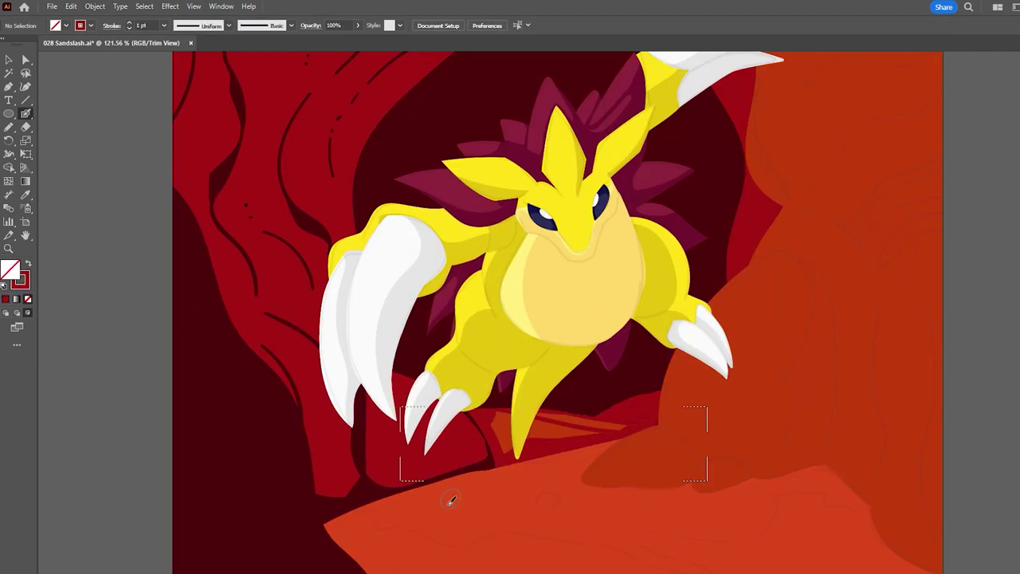
scroll(542, 449, down, 3)
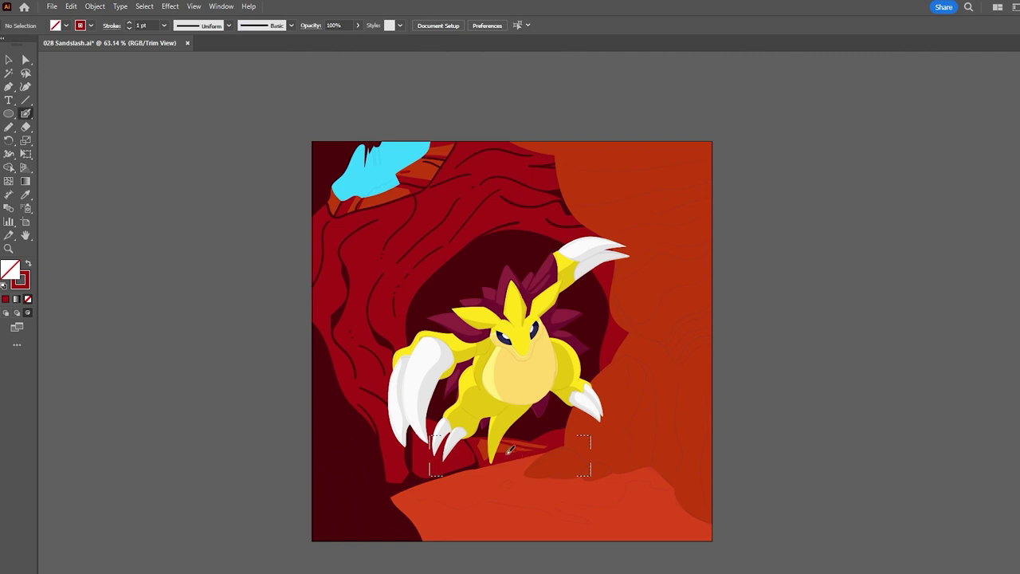
- Swap fill and stroke repeatedly to leave dark red as the Paintbrush stroke colour
key(shift+x)
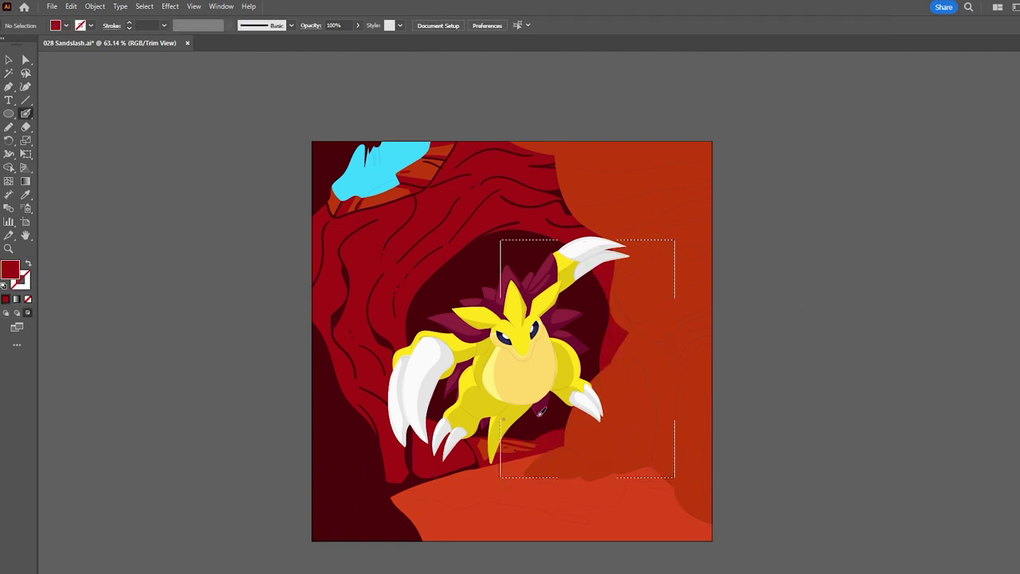
key(shift+x)
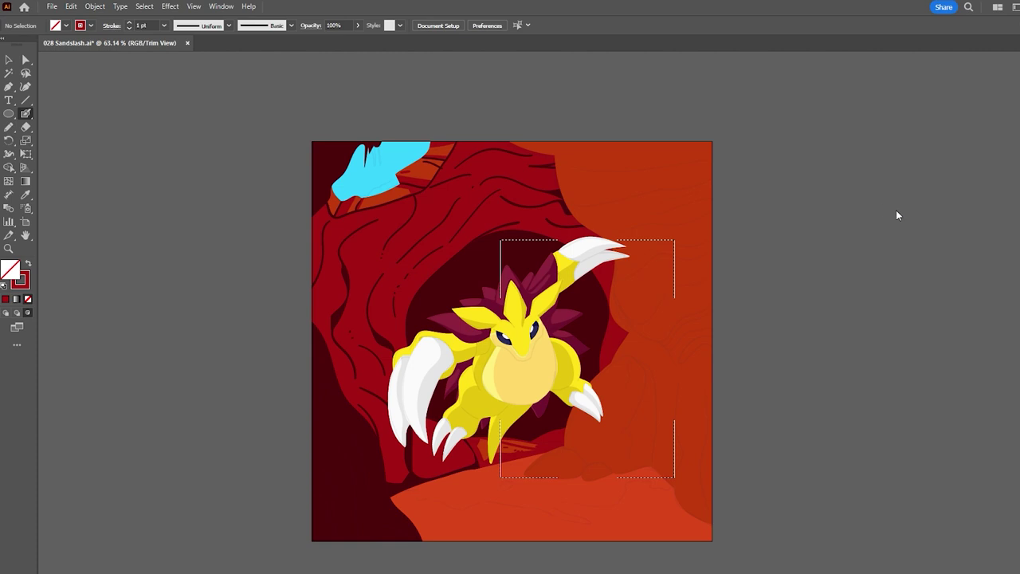
key(shift+x)
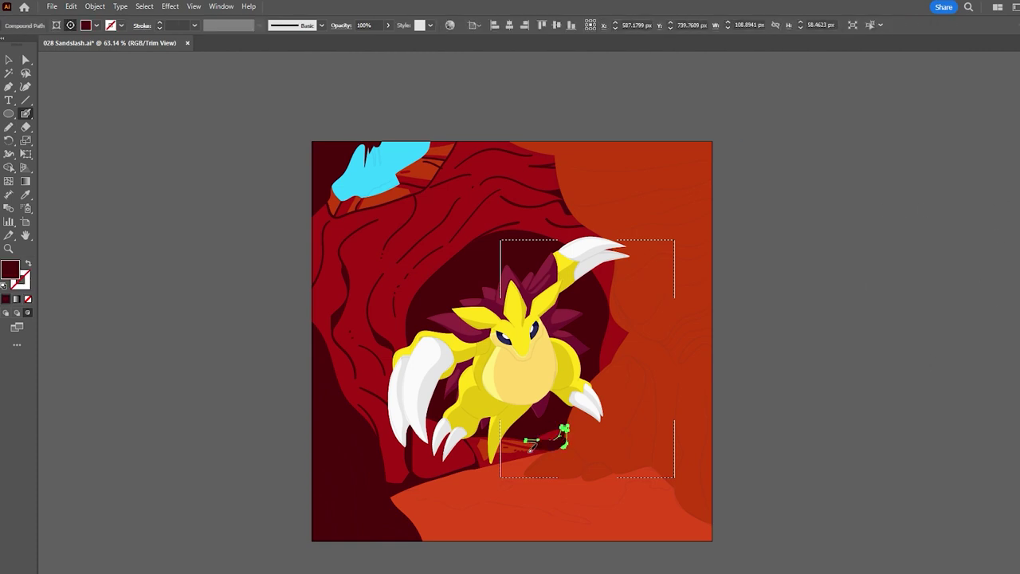
key(shift+x)
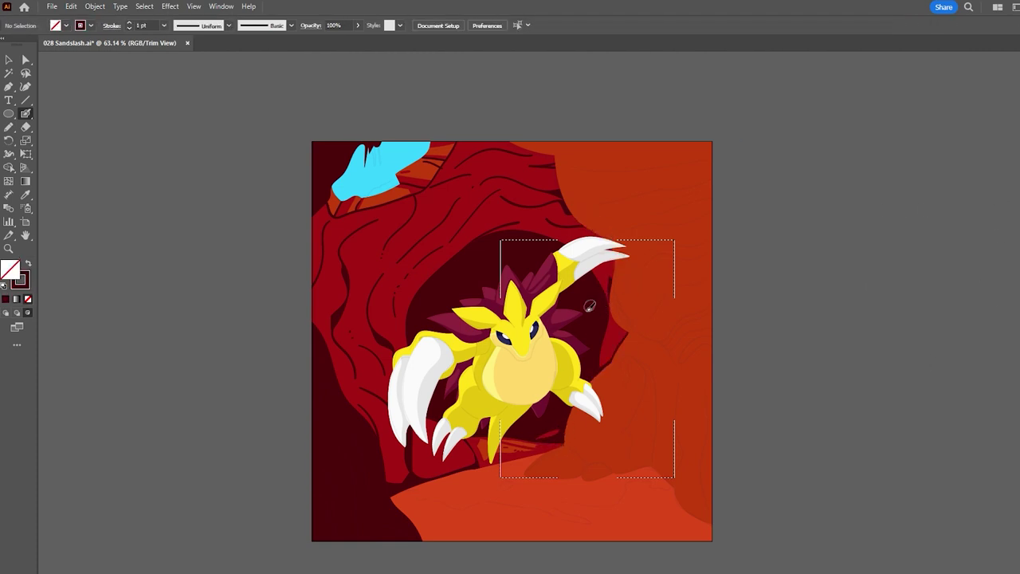
key(ctrl+0)
key(shift+x)
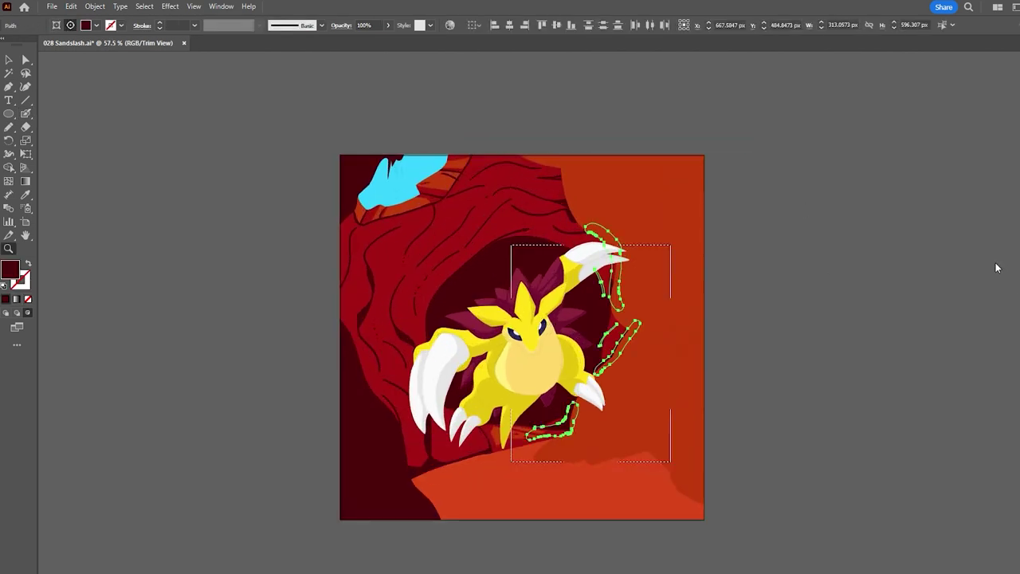
key(b)
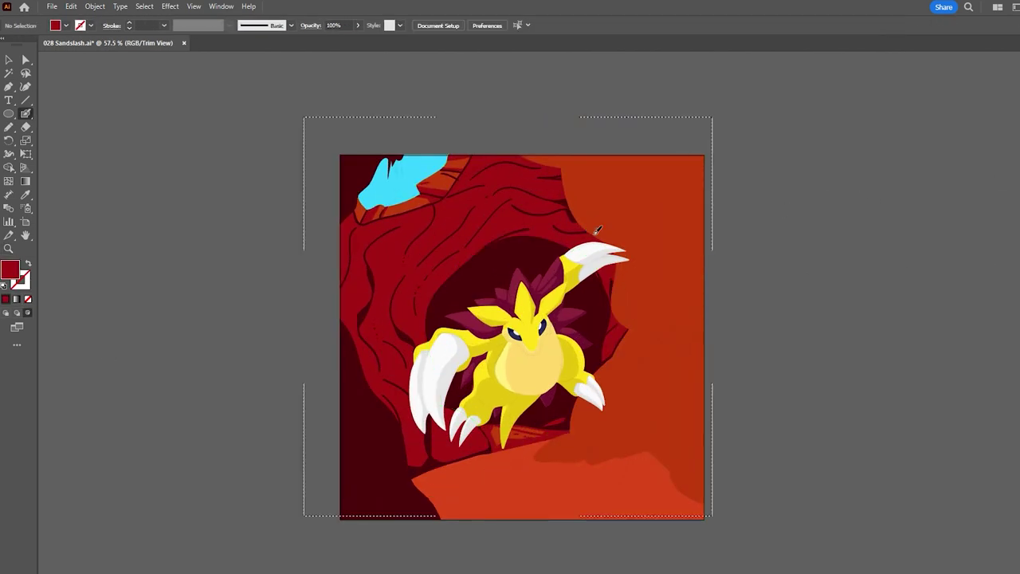
key(shift+x)
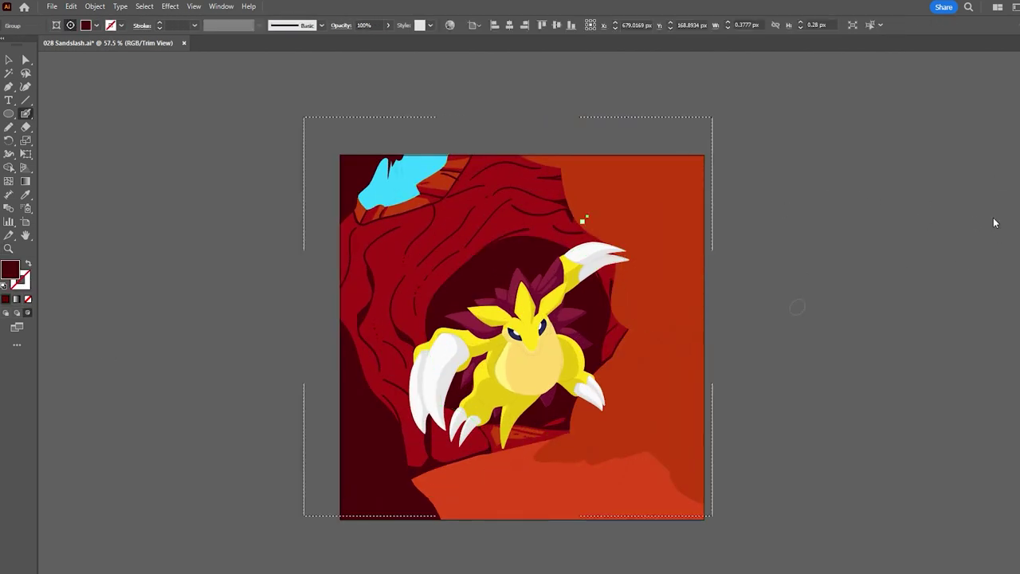
- Paint dark strokes along the upper cave edge, then select the orange right wall with a red stroke
drag(526, 156, 589, 200)
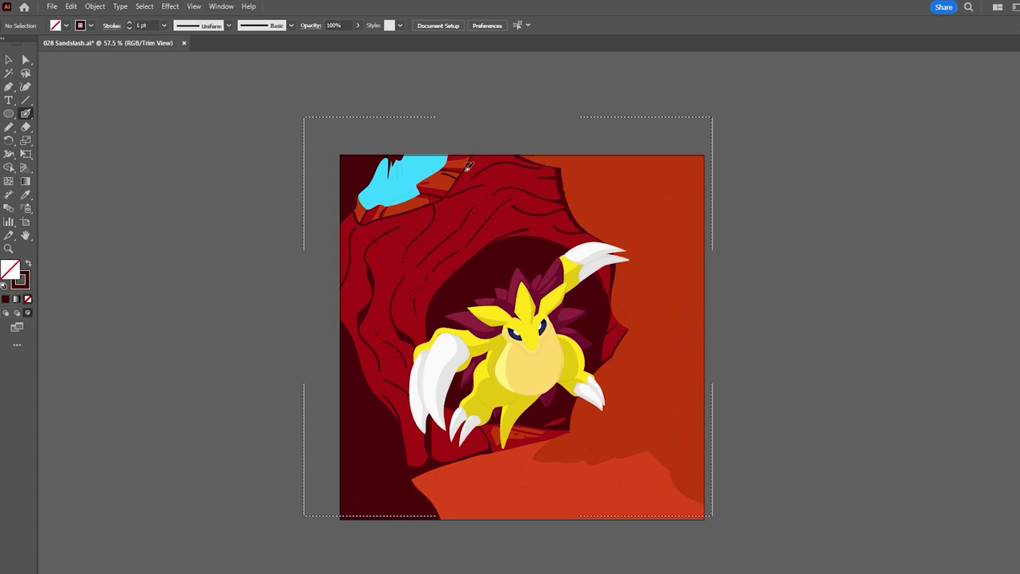
drag(346, 260, 333, 291)
key(v)
key(ctrl+alt+0)
key(ctrl+a)
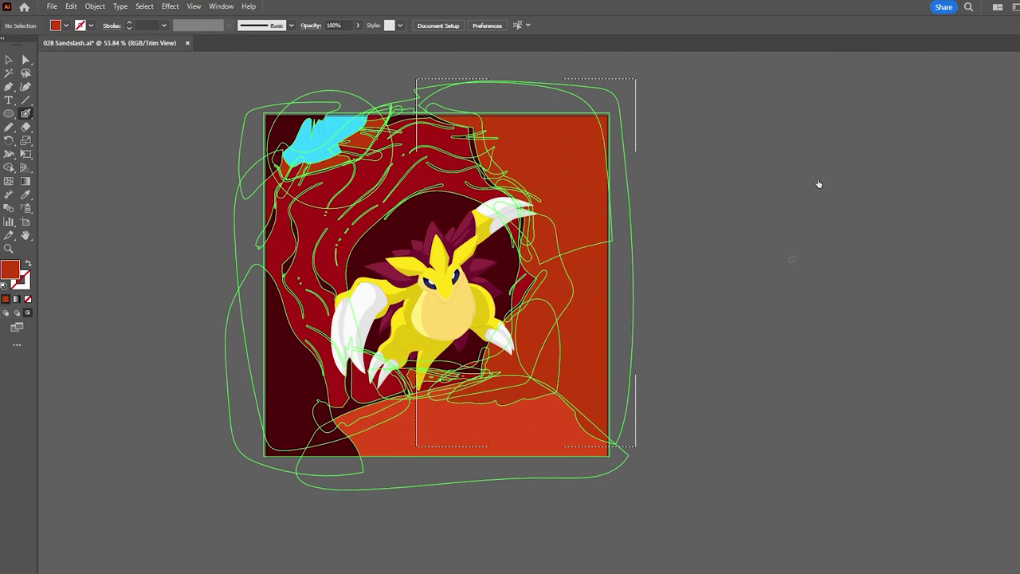
click(1015, 137)
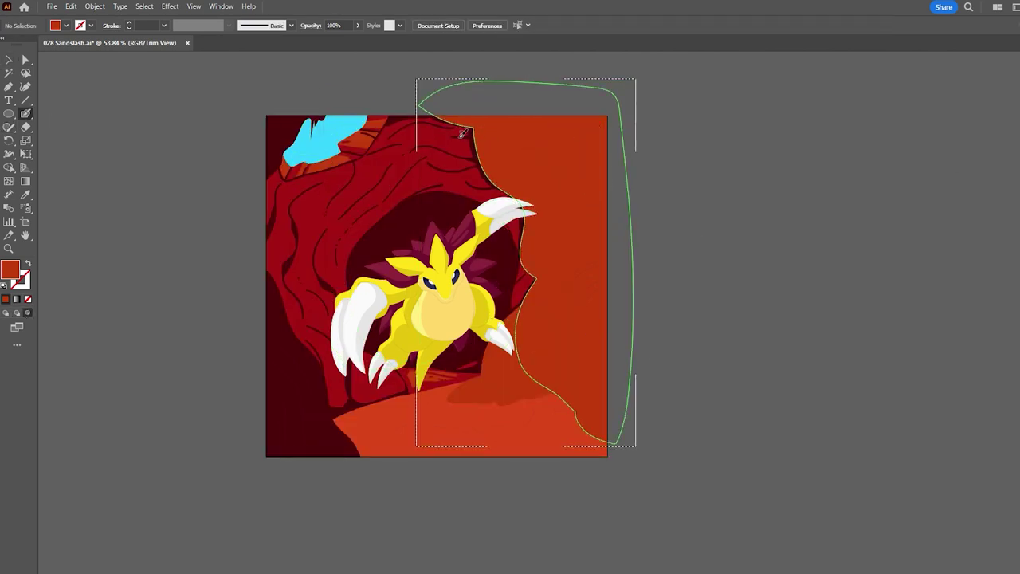
key(shift+x)
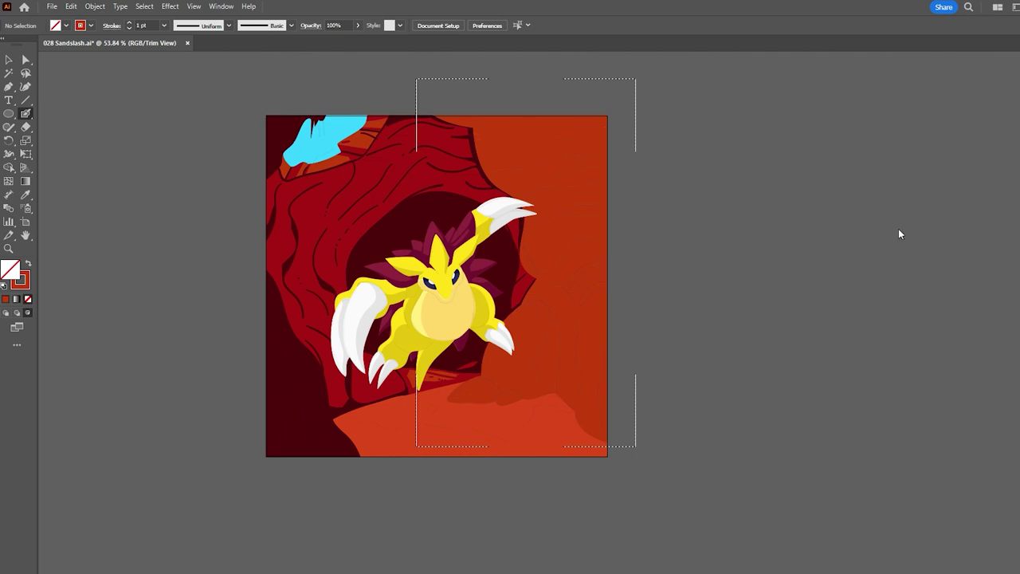
- Paint wavy and vertical dark red lines across the orange right wall
drag(634, 132, 476, 131)
drag(606, 159, 573, 175)
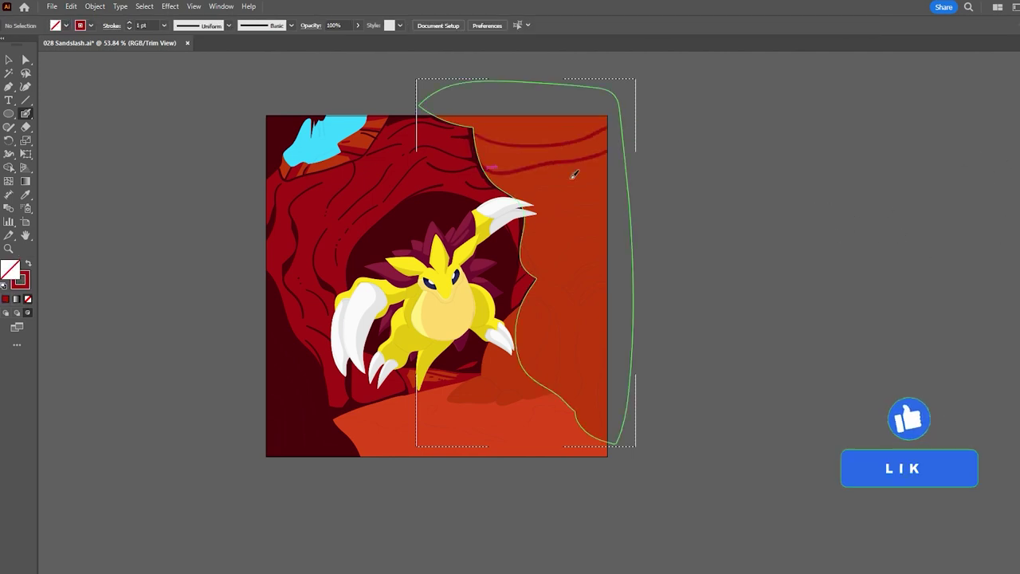
drag(553, 230, 522, 235)
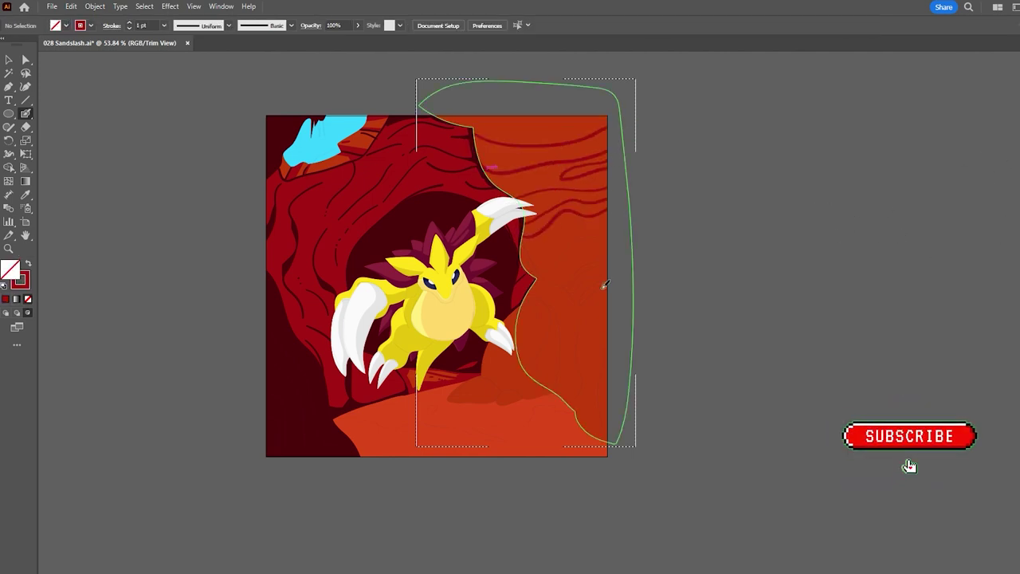
drag(579, 315, 579, 399)
drag(600, 317, 594, 421)
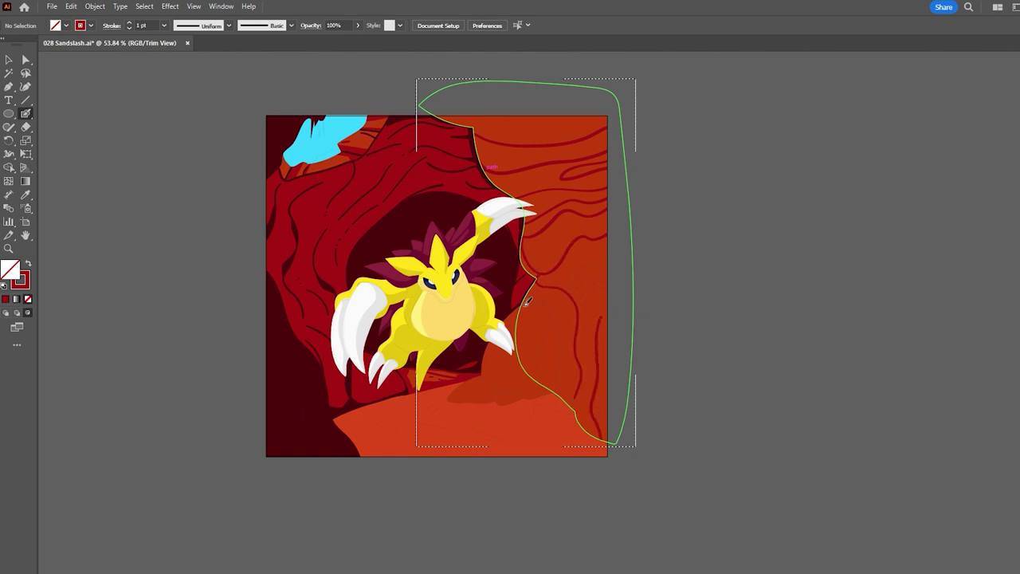
- Toggle select-all and deselect to review the new wall texture paths
key(ctrl+a)
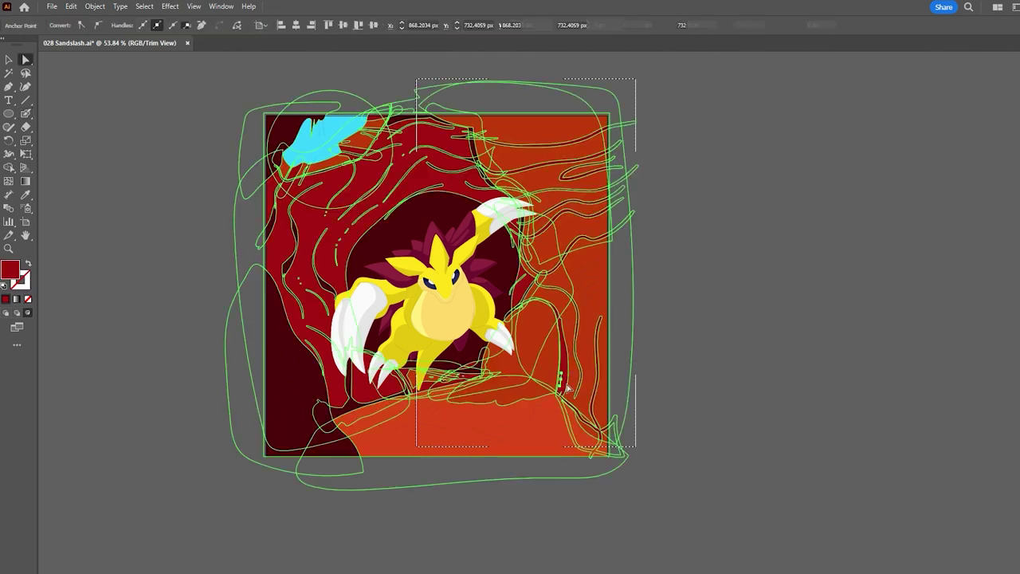
key(ctrl+shift+a)
key(ctrl+a)
key(ctrl+shift+a)
key(ctrl+a)
key(ctrl+shift+a)
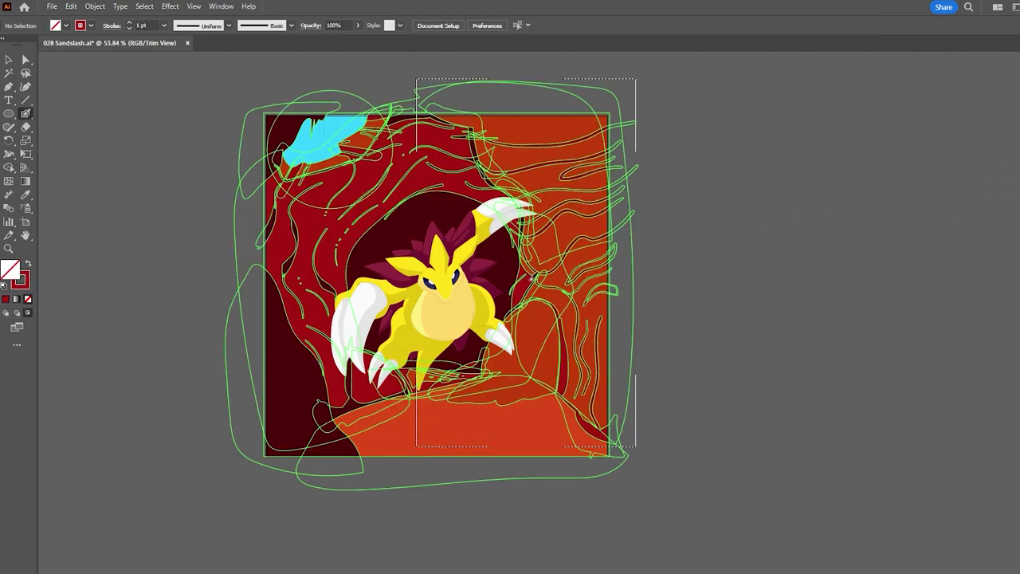
scroll(530, 277, down, 1)
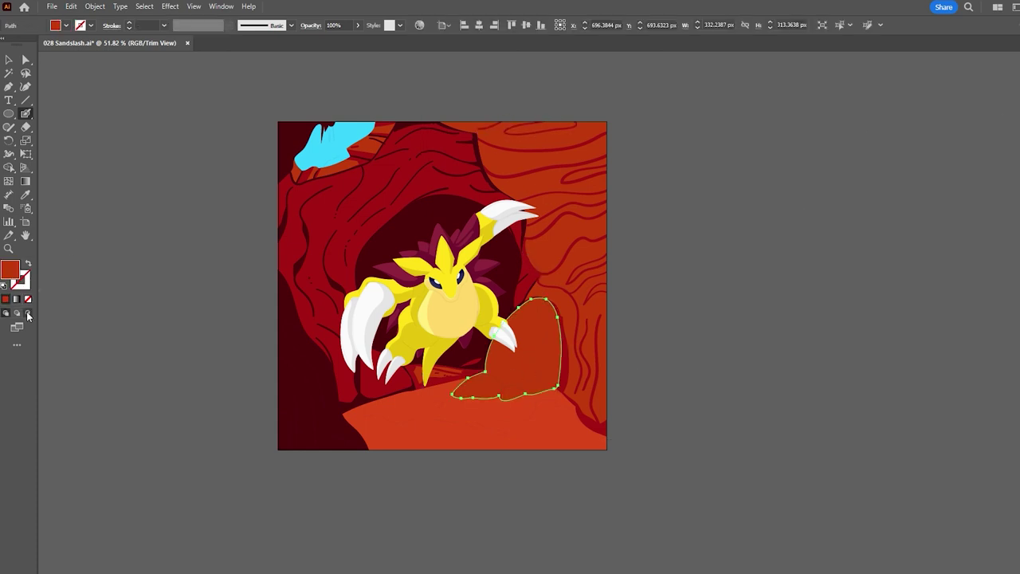
- Paint dark red Blob Brush shading on the rock and along its lower-left edge
mouse_move(548, 293)
mouse_down()
mouse_move(531, 417)
mouse_move(593, 339)
mouse_up()
scroll(536, 376, up, 5)
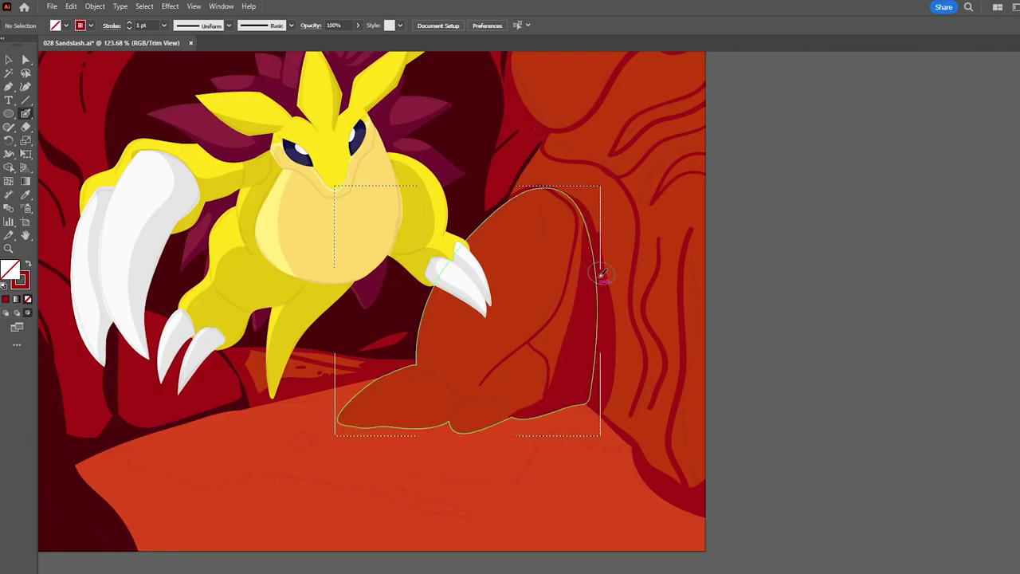
drag(539, 417, 594, 388)
drag(457, 435, 333, 420)
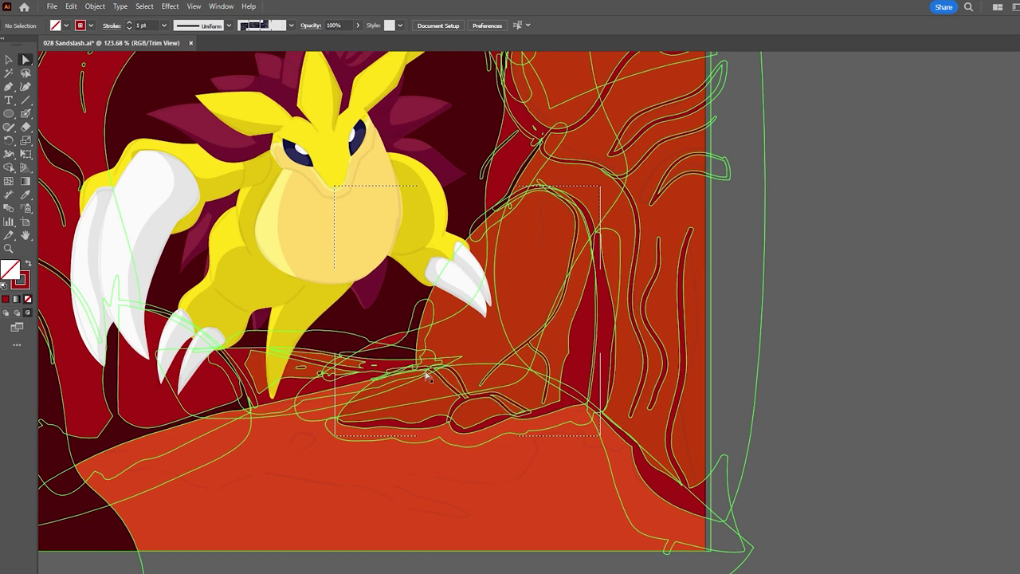
scroll(409, 379, down, 5)
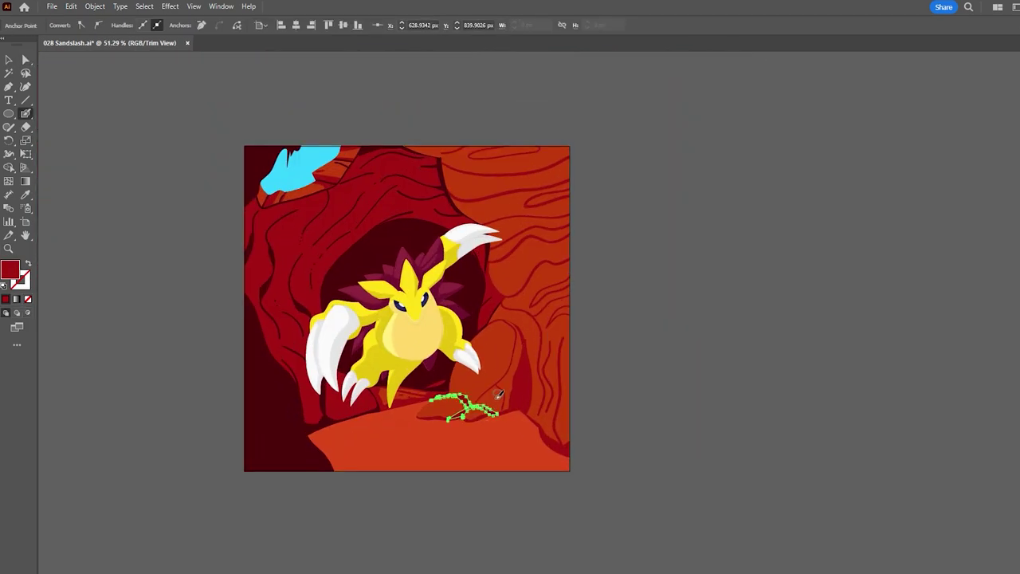
key(ctrl+shift+a)
- Swap fill and stroke colours, then move the claw shadow's anchor down and left
key(v)
scroll(487, 435, down, 1)
key(shift+b)
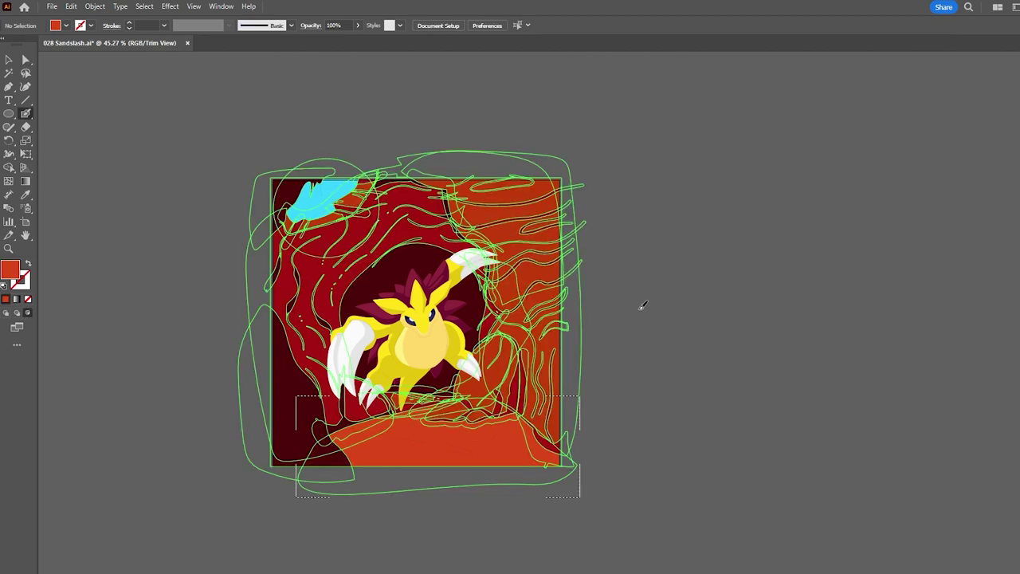
key(shift+x)
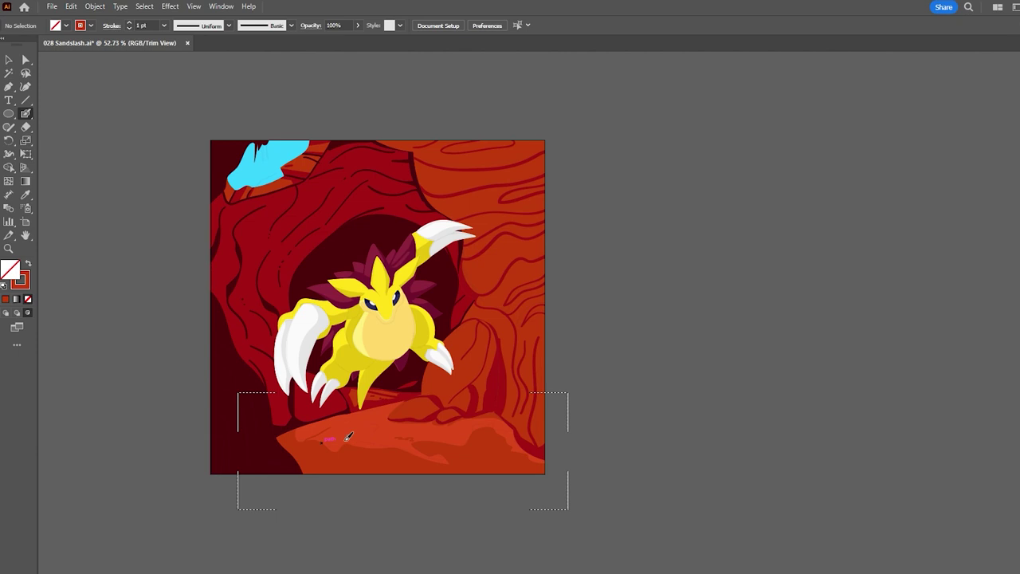
scroll(412, 533, down, 2)
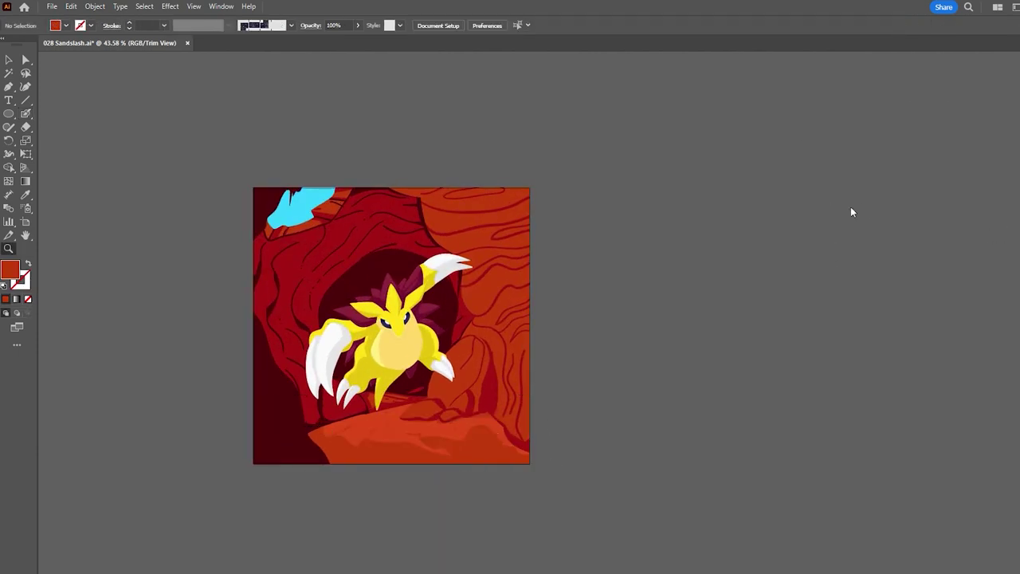
drag(434, 375, 511, 375)
key(a)
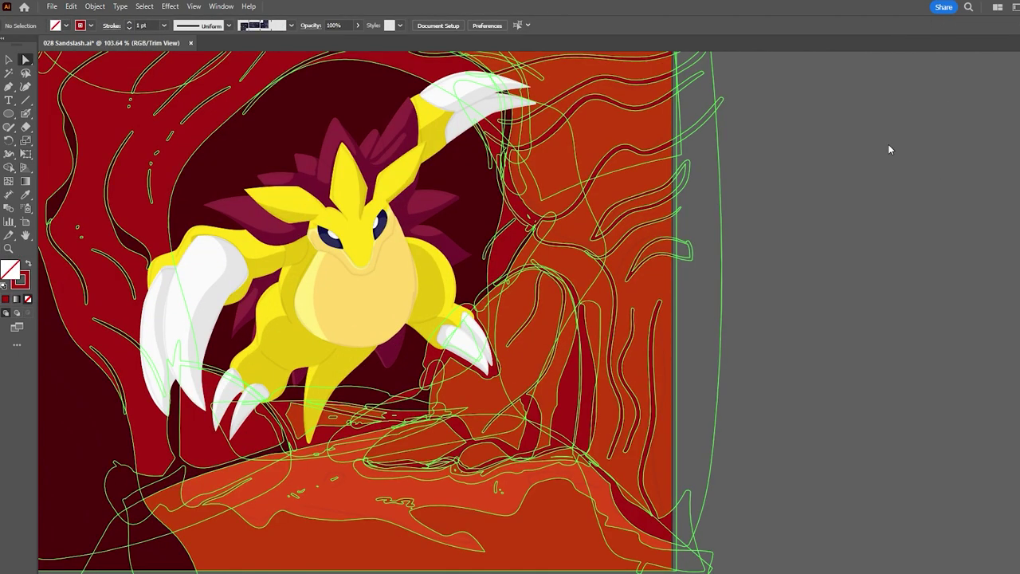
click(482, 298)
mouse_move(482, 297)
mouse_down()
mouse_move(458, 390)
mouse_move(505, 364)
mouse_up()
- Draw a dark maroon shadow shape under the lower claw with the Pen tool
scroll(470, 390, up, 1)
scroll(478, 367, down, 2)
click(847, 120)
key(p)
scroll(269, 430, up, 3)
click(269, 430)
scroll(268, 431, down, 5)
scroll(308, 398, up, 1)
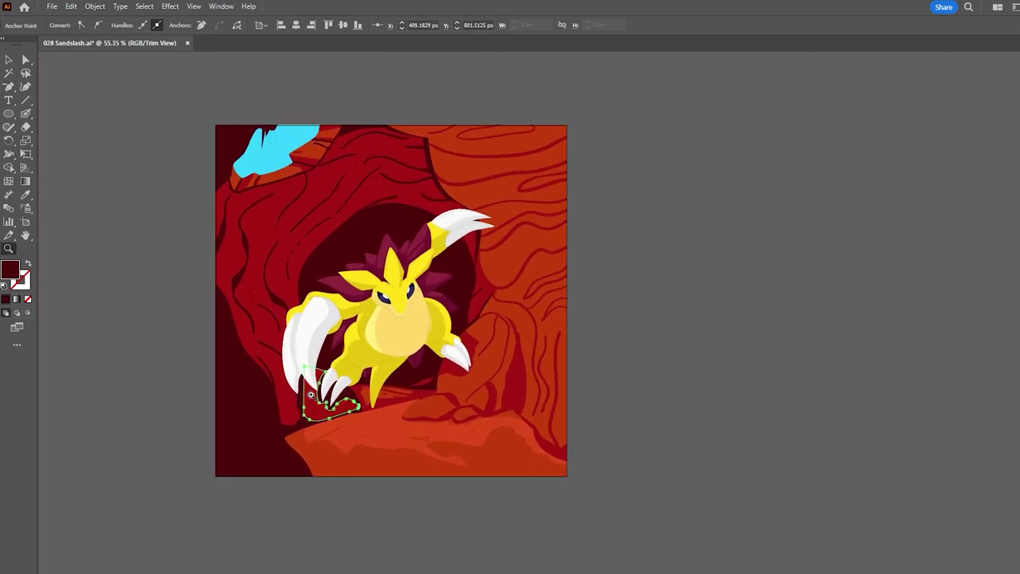
ctrl+click(630, 292)
key(ctrl+a)
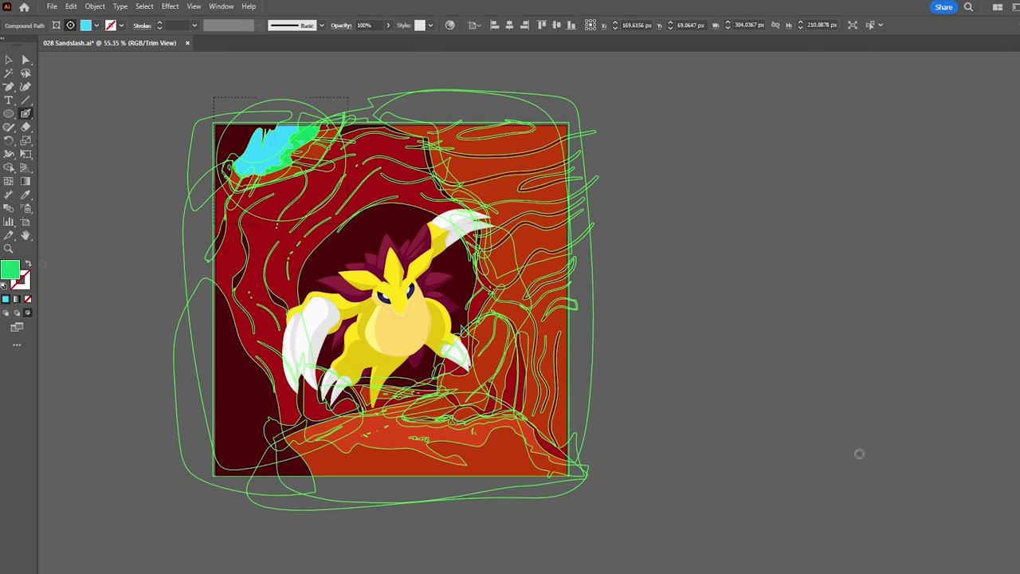
- Paint a green edge inside the cyan top-left patch using Draw Inside mode
scroll(285, 163, up, 5)
key(Delete)
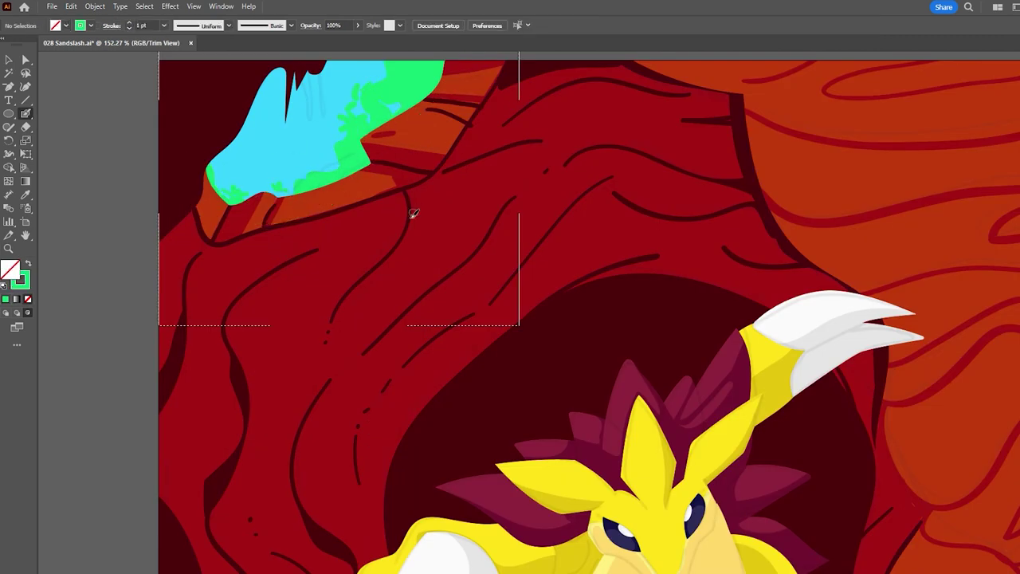
key(ctrl+a)
key(Delete)
mouse_move(315, 187)
mouse_down()
mouse_move(375, 160)
mouse_move(387, 103)
mouse_move(438, 64)
mouse_up()
drag(207, 196, 348, 172)
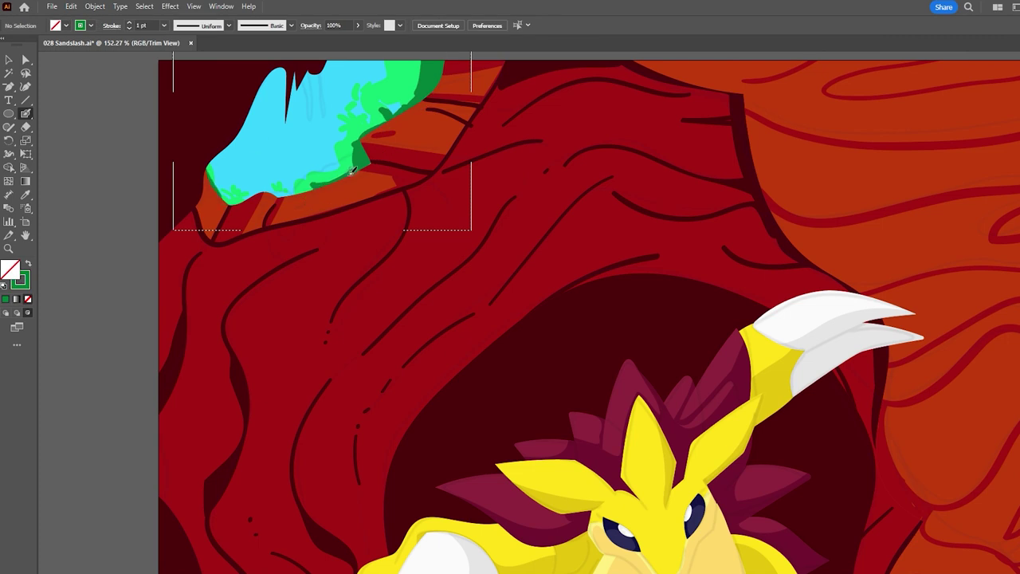
scroll(347, 172, down, 5)
key(z)
key(shift+d)
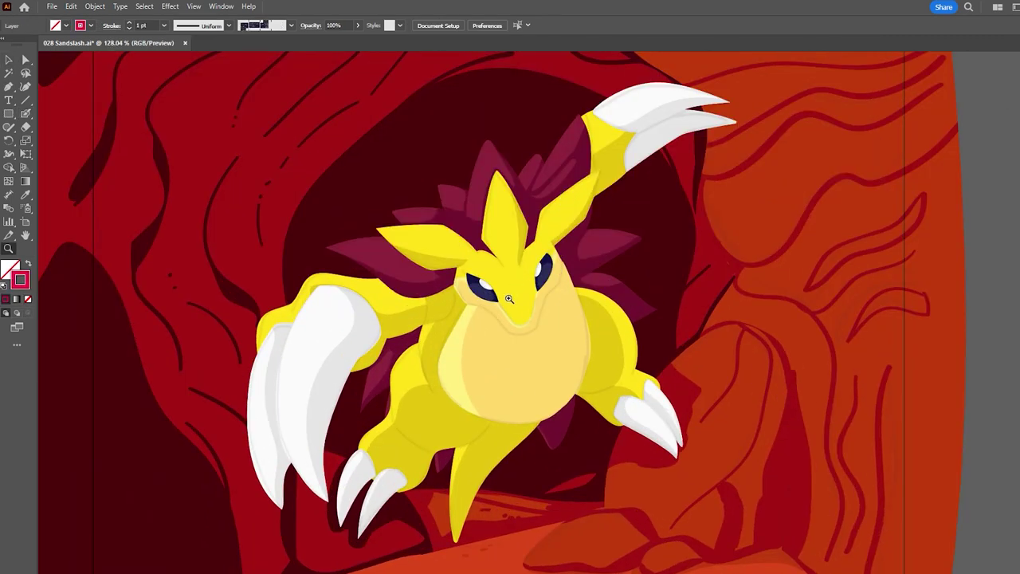
- Trace crimson outlines along the belly's left edge, under the arm, and the face and muzzle
scroll(461, 358, up, 4)
drag(409, 420, 502, 280)
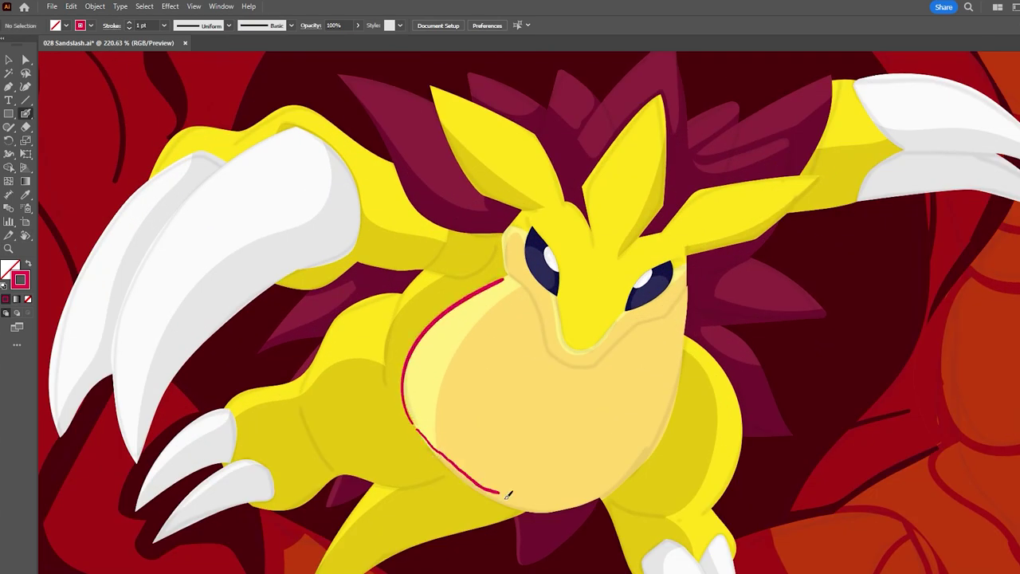
drag(388, 388, 410, 271)
mouse_move(447, 232)
mouse_down()
mouse_move(422, 270)
mouse_move(455, 278)
mouse_up()
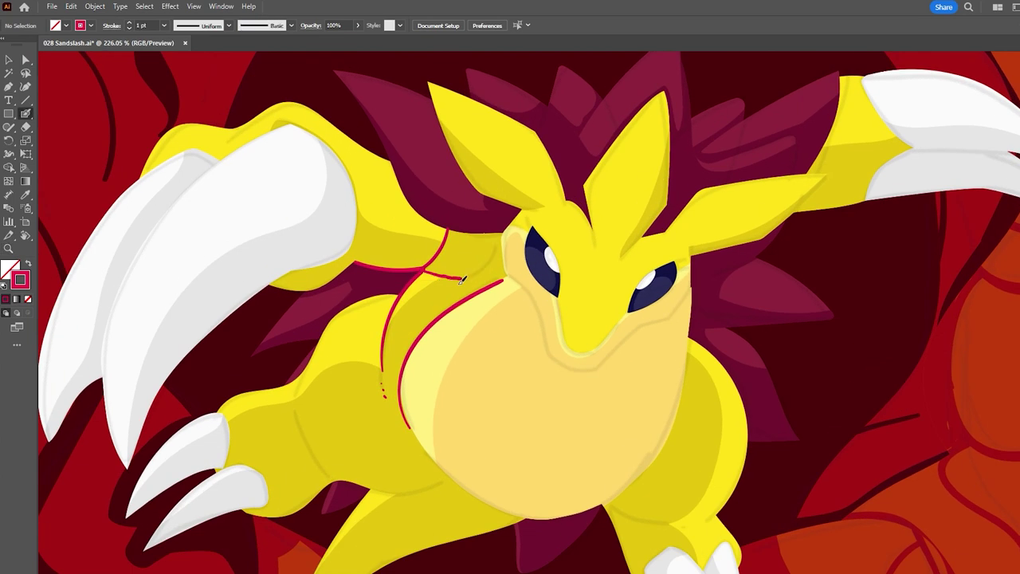
mouse_move(506, 231)
mouse_down()
mouse_move(501, 277)
mouse_move(577, 370)
mouse_move(672, 317)
mouse_up()
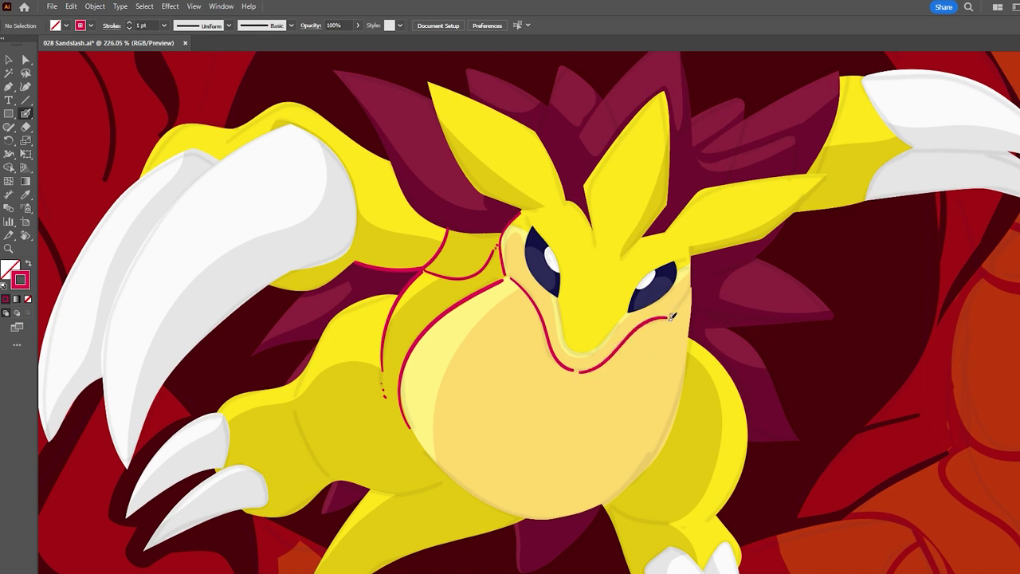
scroll(690, 252, down, 2)
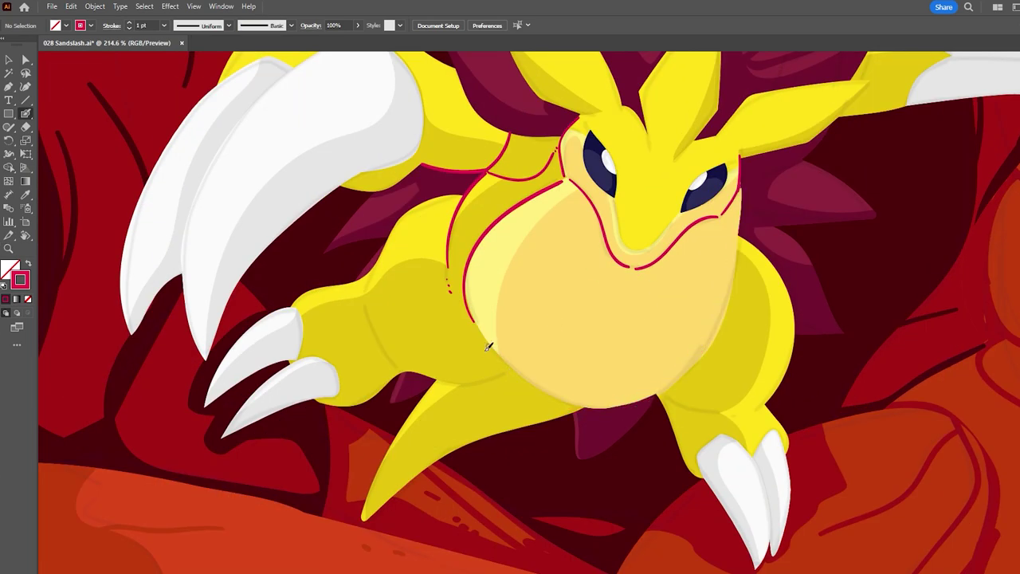
- Outline the lower leg's left and bottom edges and the left arm's upper and lower edges
drag(435, 381, 363, 519)
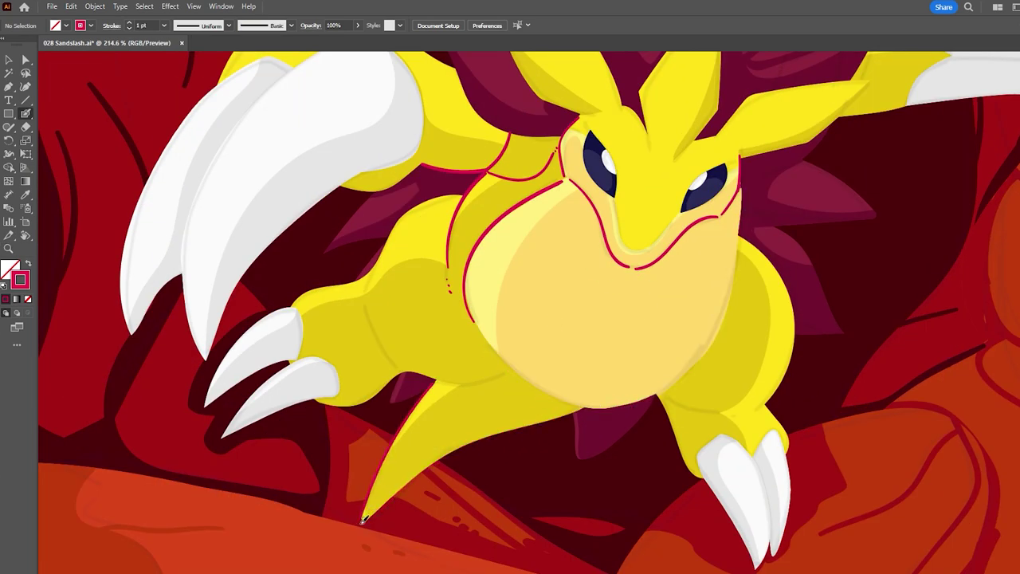
drag(402, 487, 582, 408)
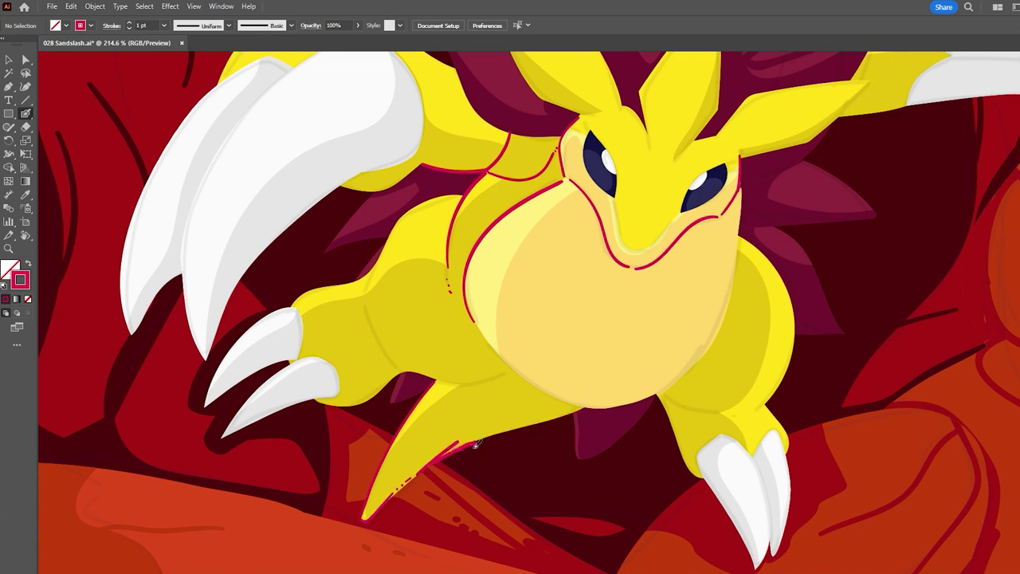
drag(364, 288, 464, 195)
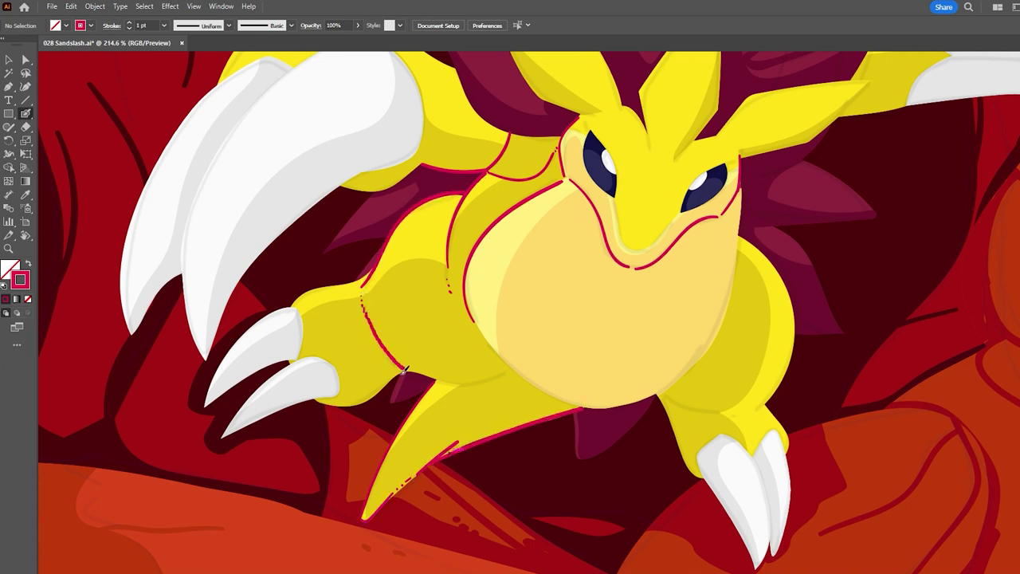
drag(398, 370, 504, 371)
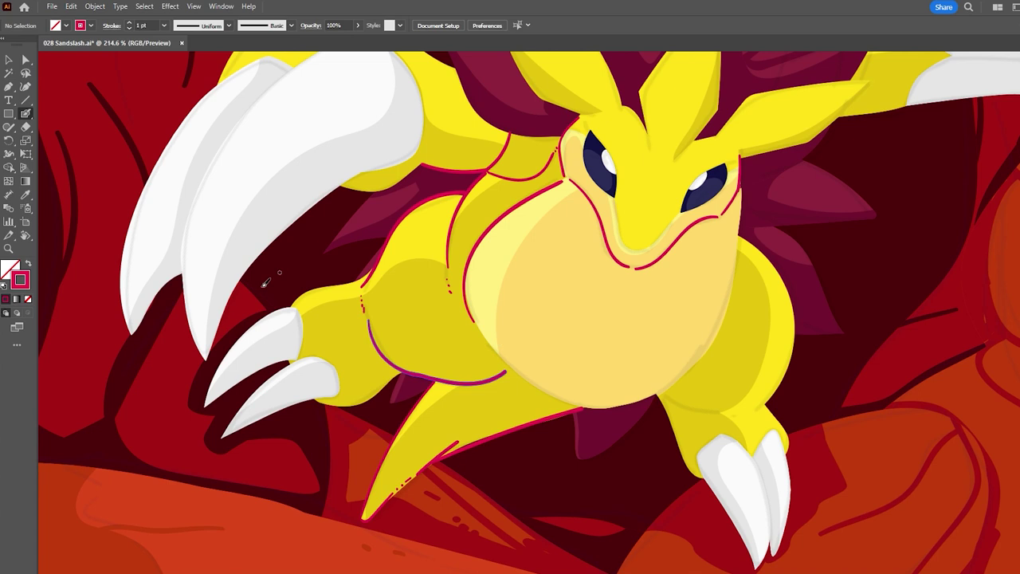
scroll(371, 398, up, 2)
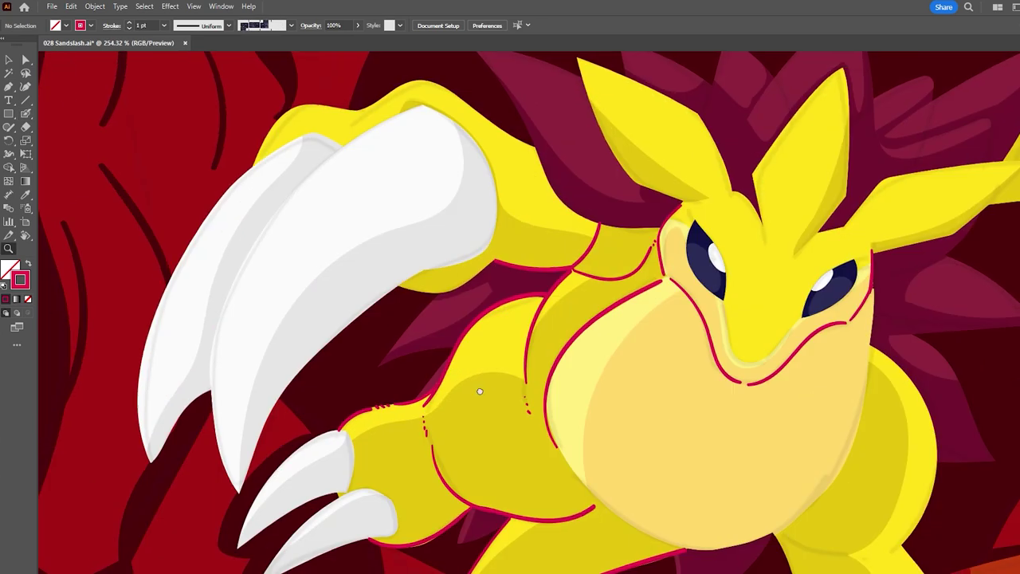
- Outline the big white claw's edges in crimson, with an inner detail line
drag(437, 107, 488, 251)
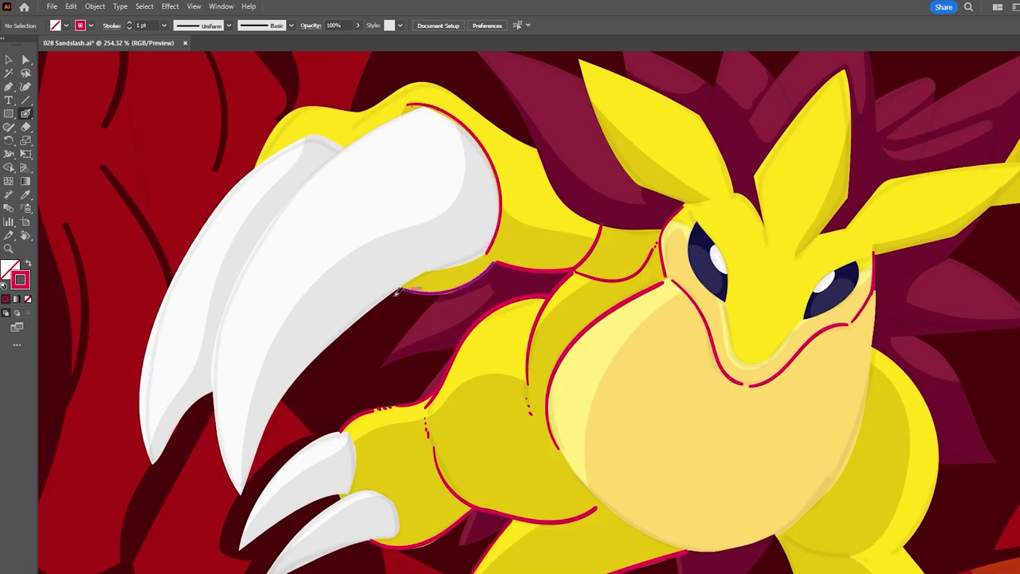
drag(407, 279, 271, 414)
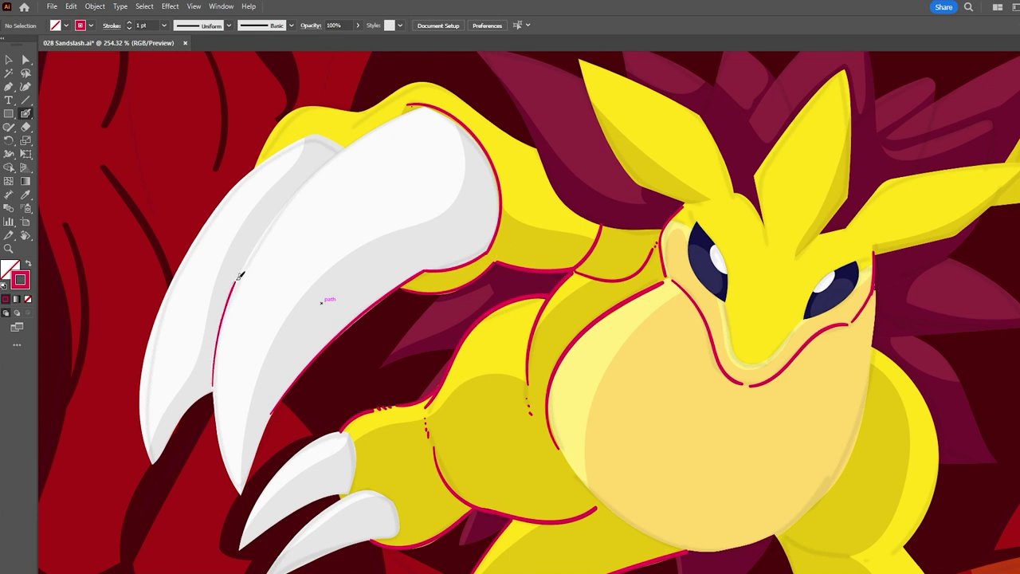
drag(239, 272, 408, 106)
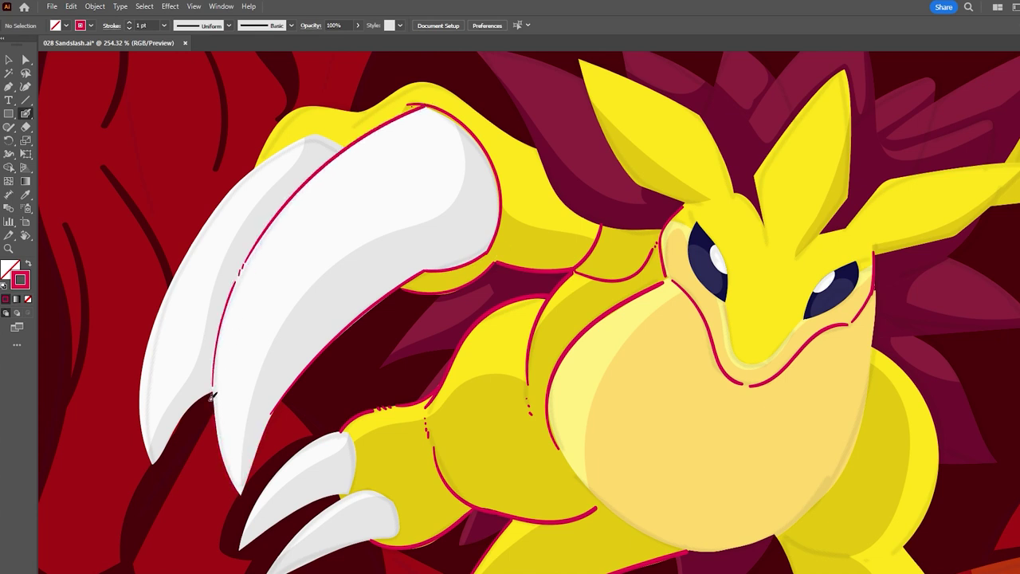
drag(350, 303, 438, 249)
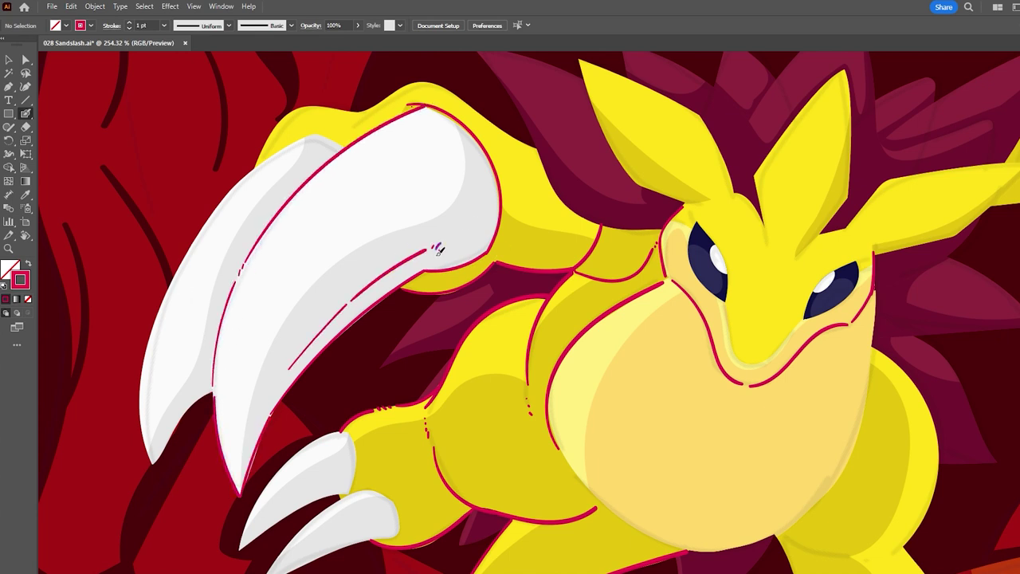
mouse_move(373, 107)
mouse_down()
mouse_move(256, 163)
mouse_move(289, 114)
mouse_move(344, 146)
mouse_up()
drag(184, 261, 253, 172)
drag(150, 461, 157, 311)
- Outline the middle claw's right and lower edges and the lower claw's upper edge
scroll(176, 390, down, 5)
scroll(348, 319, up, 5)
drag(348, 319, 287, 381)
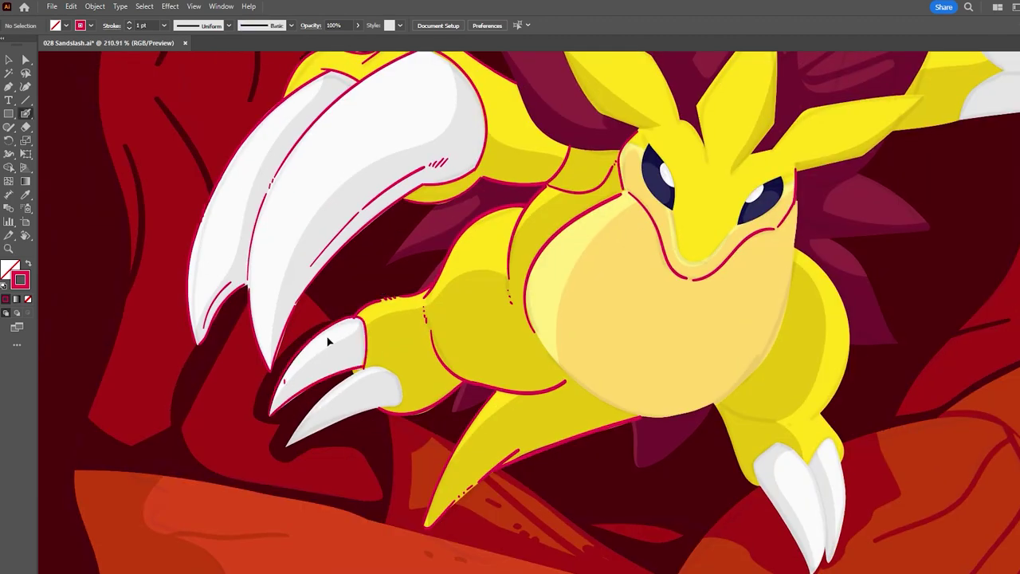
drag(290, 442, 394, 371)
scroll(356, 382, down, 5)
scroll(335, 375, up, 5)
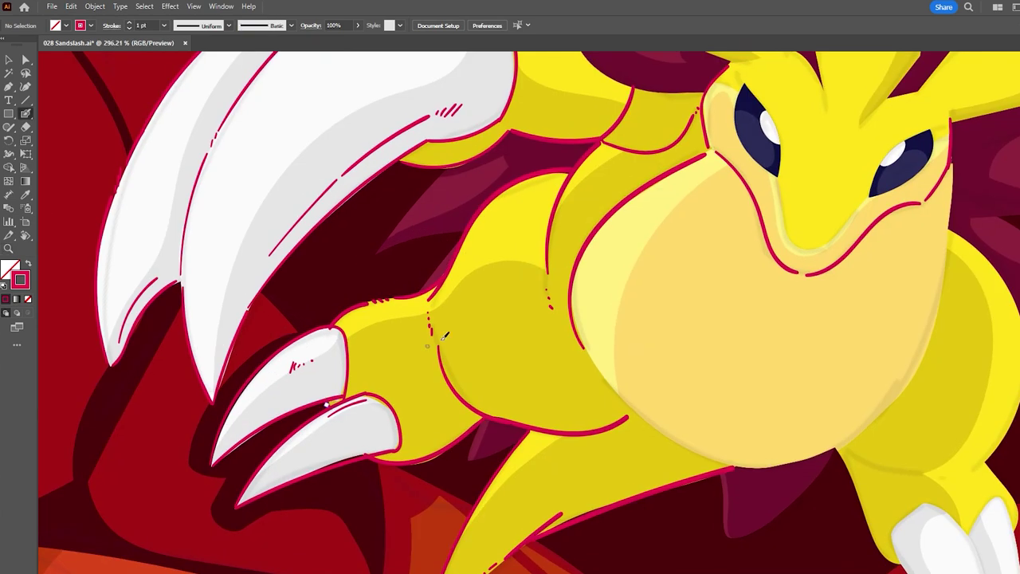
- Outline the smaller claws, the foot's edge and the muzzle's inner edge
scroll(454, 280, up, 2)
drag(351, 297, 211, 261)
drag(452, 346, 512, 458)
drag(578, 370, 620, 336)
scroll(567, 377, up, 5)
drag(437, 263, 490, 320)
scroll(498, 310, down, 5)
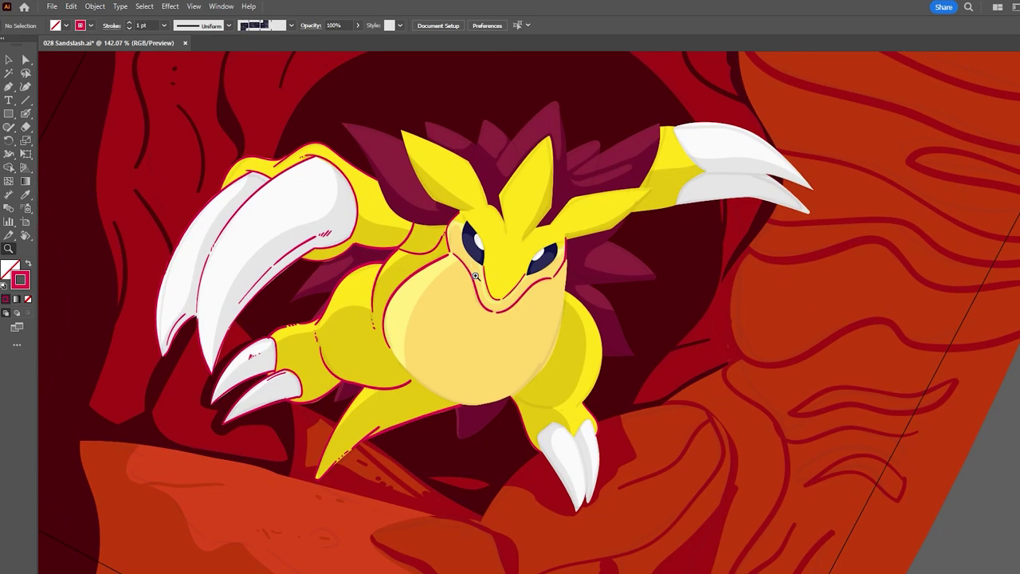
- Outline the right eye's top edge and both edges of the central head spike
scroll(476, 160, up, 5)
drag(581, 286, 643, 222)
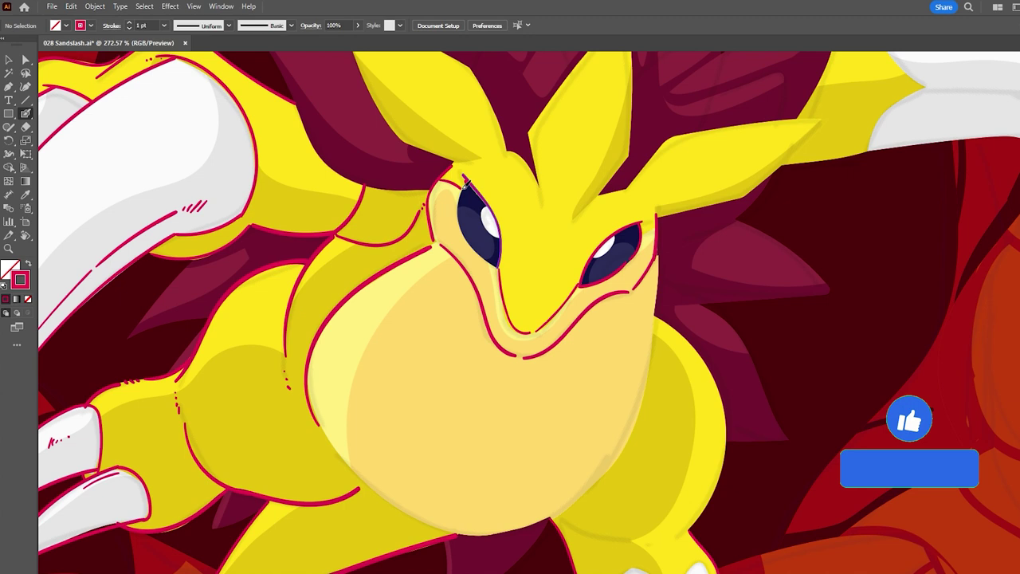
scroll(506, 311, up, 3)
mouse_move(510, 328)
mouse_down()
mouse_move(553, 188)
mouse_move(594, 150)
mouse_up()
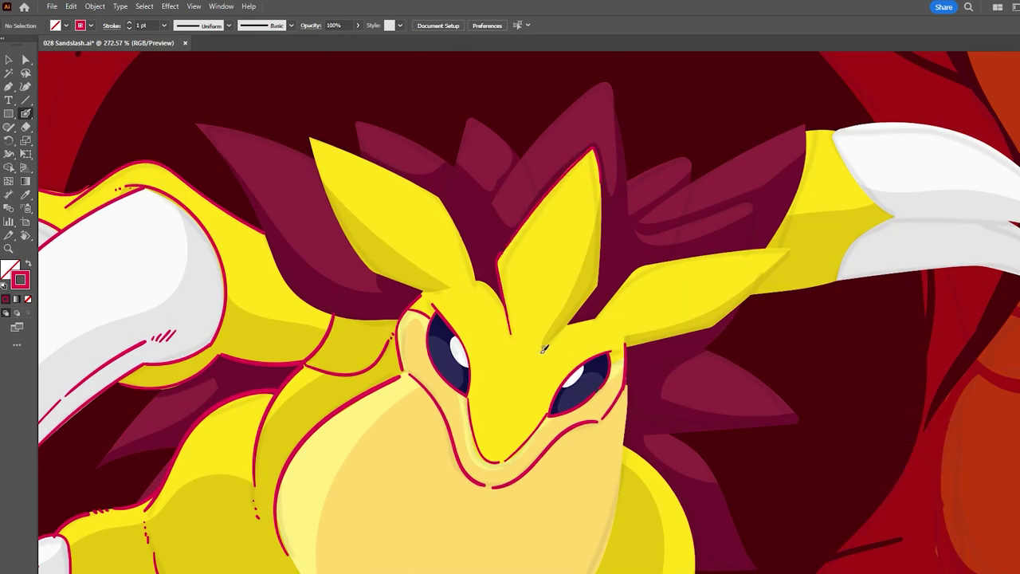
drag(591, 298, 597, 159)
- Outline the raised arm's top and lower edges out to its tip
scroll(598, 160, up, 1)
drag(665, 274, 446, 347)
mouse_move(471, 391)
mouse_down()
mouse_move(570, 371)
mouse_move(672, 273)
mouse_up()
mouse_move(625, 329)
mouse_down()
mouse_move(721, 311)
mouse_move(378, 474)
mouse_move(481, 413)
mouse_up()
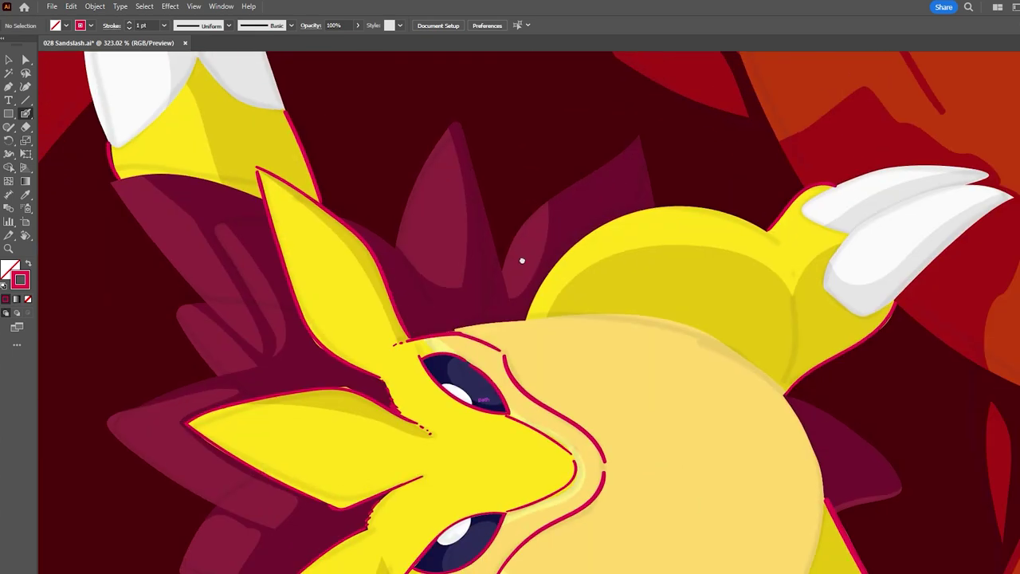
- Rotate the view and outline the belly's top, the head's left edge and the neck
drag(507, 251, 444, 175)
mouse_move(312, 428)
mouse_down()
mouse_move(550, 220)
mouse_move(371, 287)
mouse_up()
mouse_move(343, 369)
mouse_down()
mouse_move(381, 268)
mouse_move(574, 236)
mouse_up()
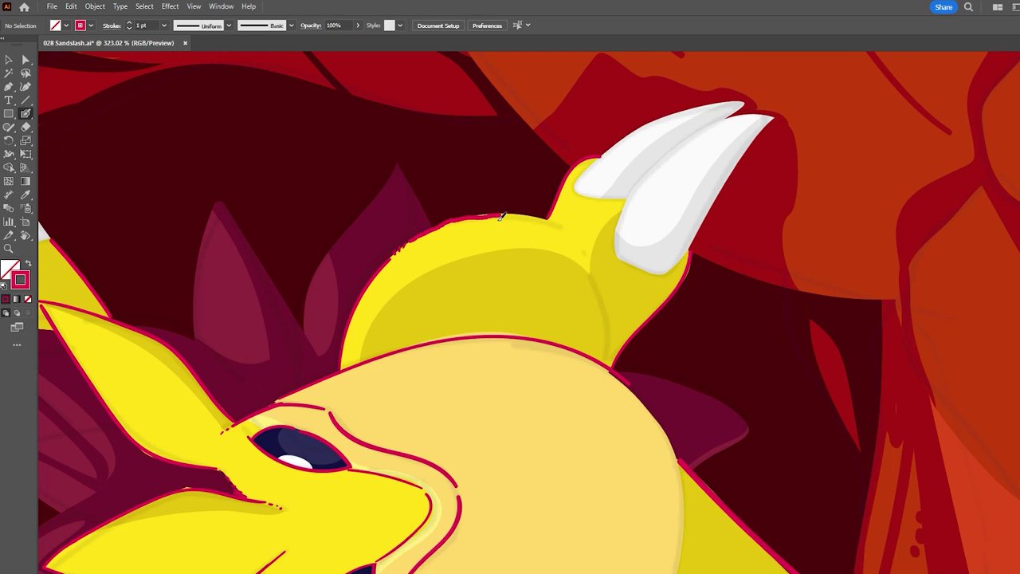
drag(602, 287, 613, 368)
- Trace crimson outlines around the raised white claws from tip to base
drag(614, 368, 546, 480)
drag(612, 222, 558, 306)
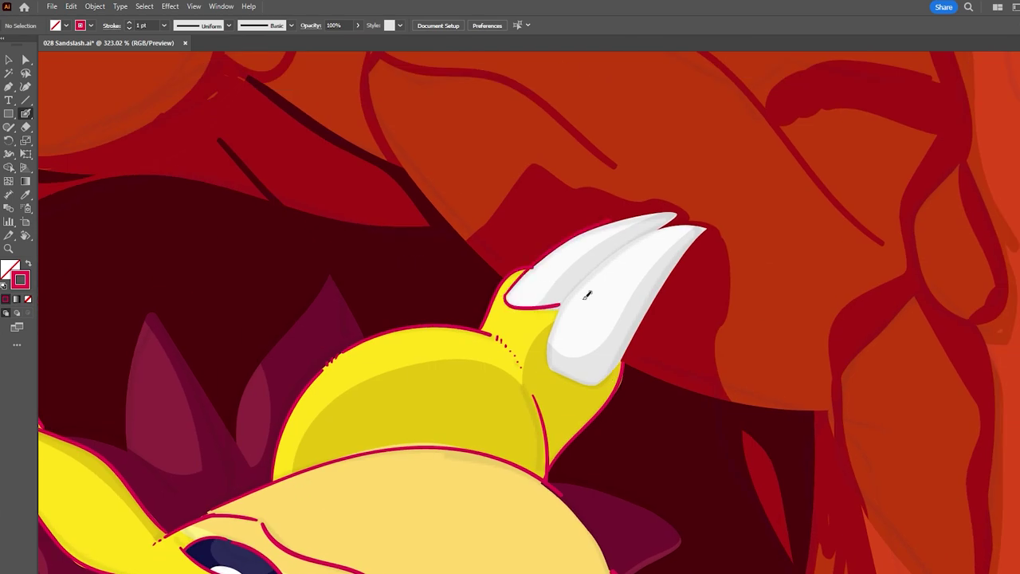
drag(549, 344, 626, 220)
drag(692, 245, 621, 364)
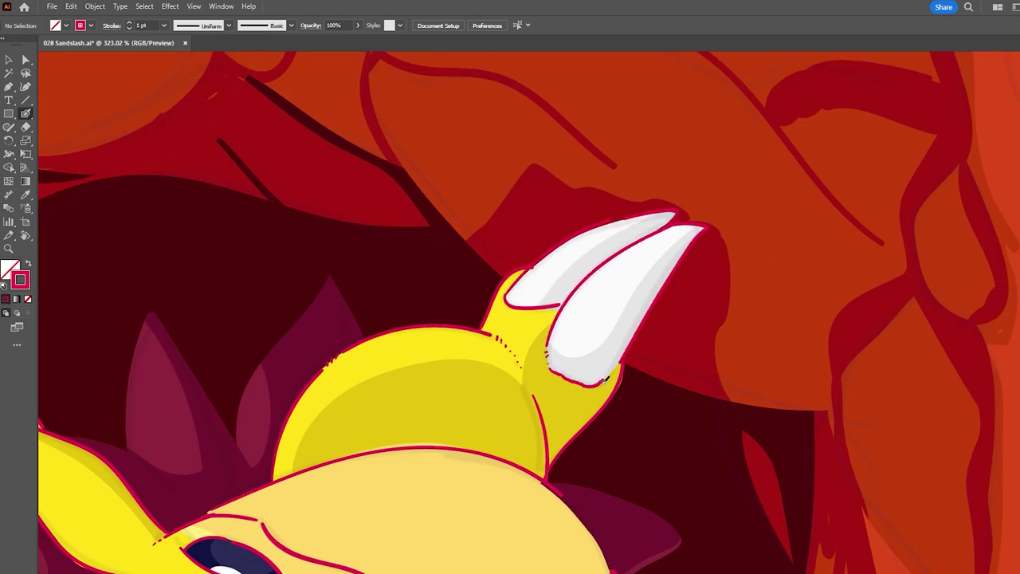
scroll(514, 297, up, 1)
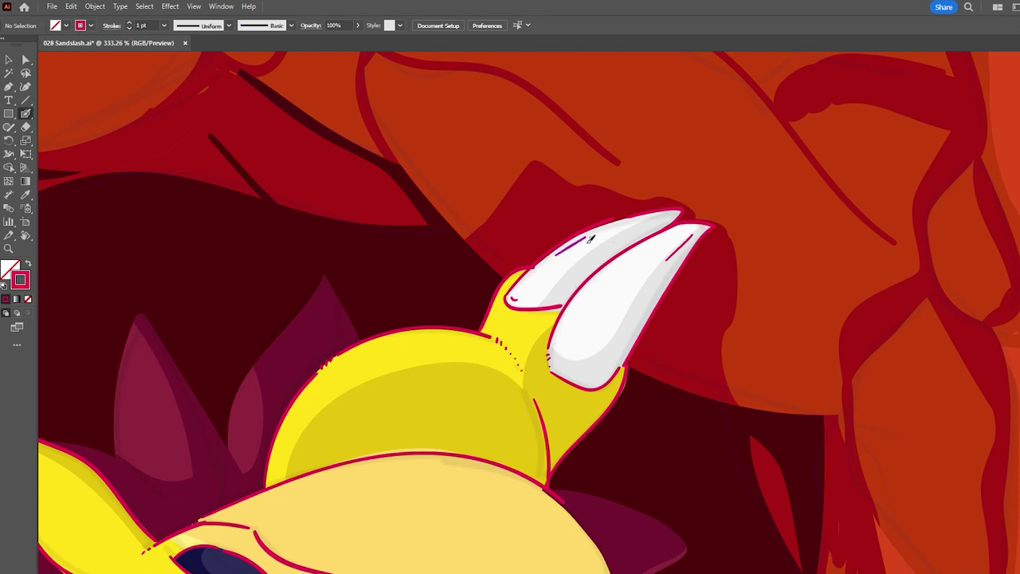
scroll(558, 478, down, 5)
- Outline the head's right edge, the claw base, and the claw's inner edge and tips
drag(593, 484, 611, 329)
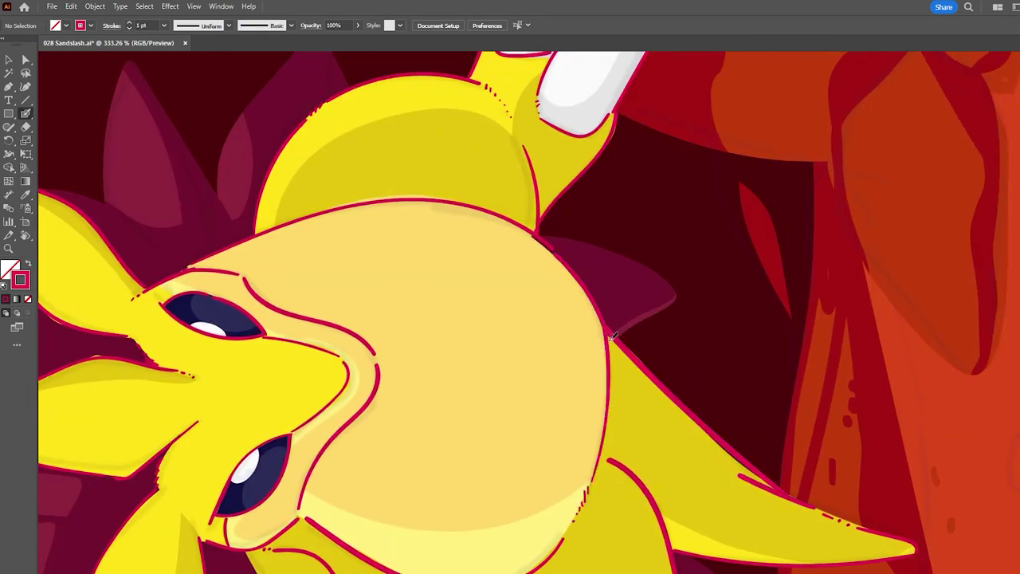
scroll(610, 328, down, 1)
scroll(390, 275, up, 5)
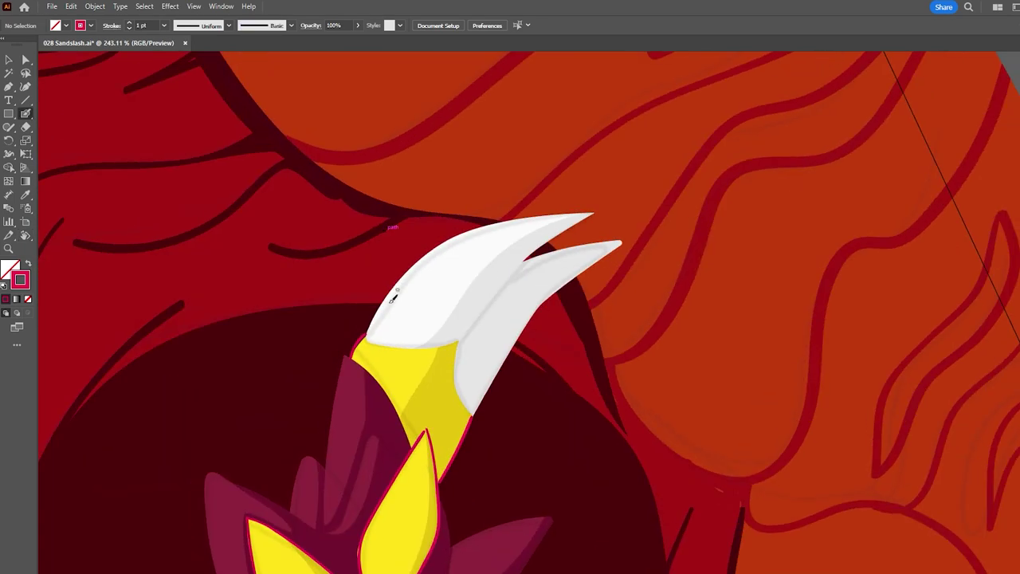
drag(367, 341, 459, 343)
mouse_move(473, 416)
mouse_down()
mouse_move(571, 226)
mouse_move(594, 213)
mouse_up()
key(ctrl+z)
drag(475, 399, 622, 243)
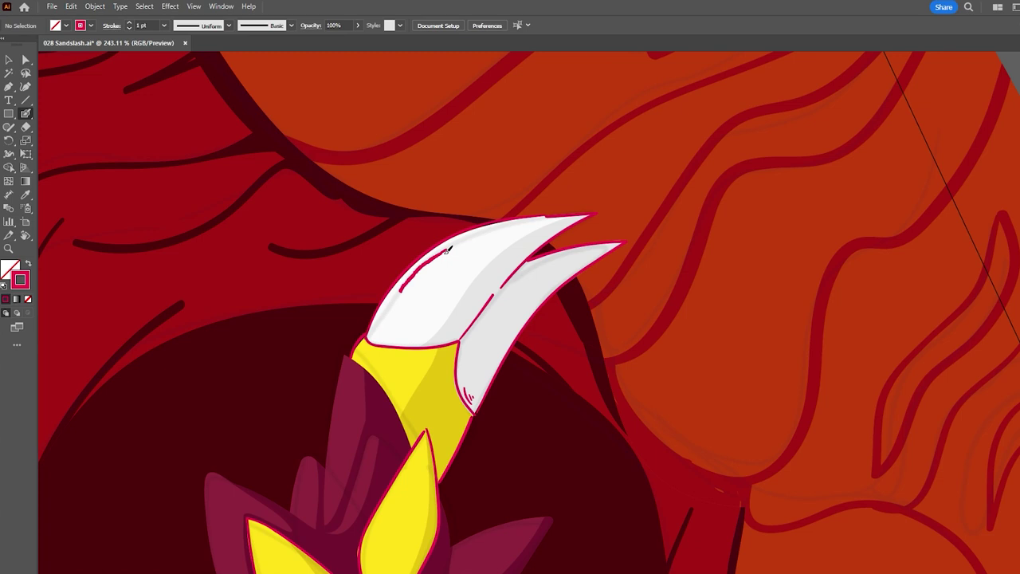
scroll(455, 339, down, 5)
scroll(339, 301, up, 5)
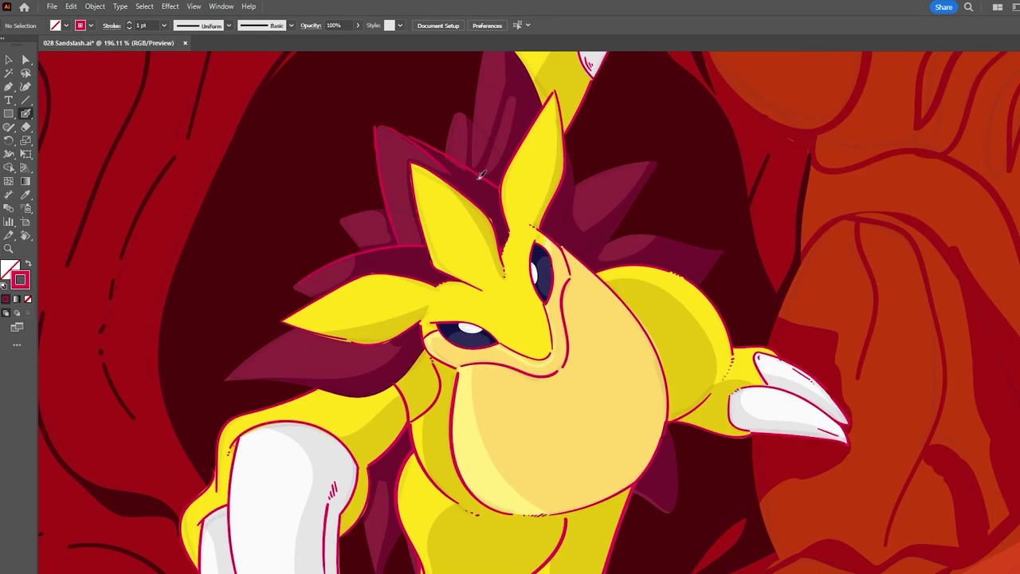
- Trace crimson strokes down the maroon spines' edges from tip to base, then rotate the view
drag(571, 150, 568, 230)
drag(659, 158, 643, 236)
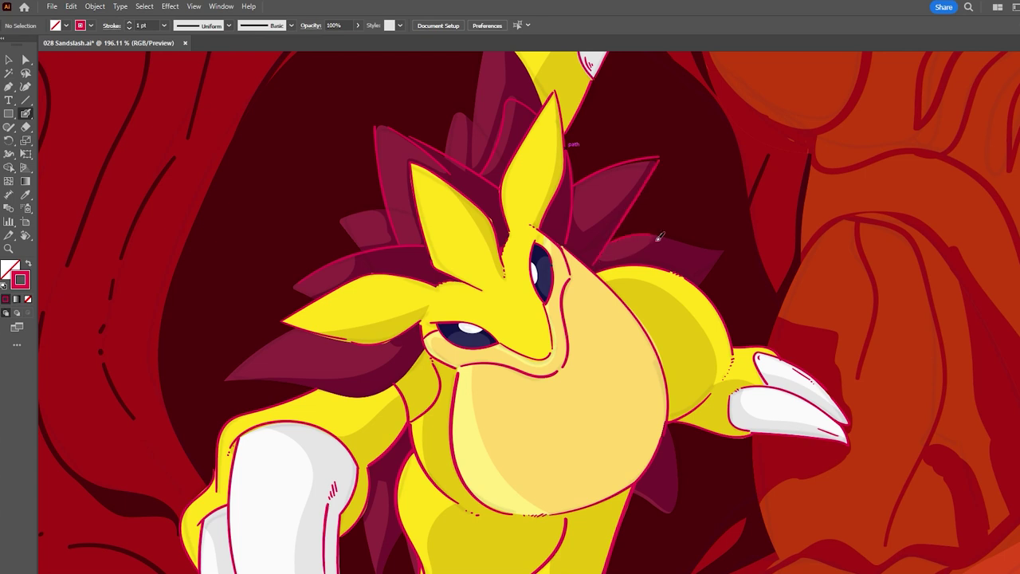
scroll(458, 165, up, 2)
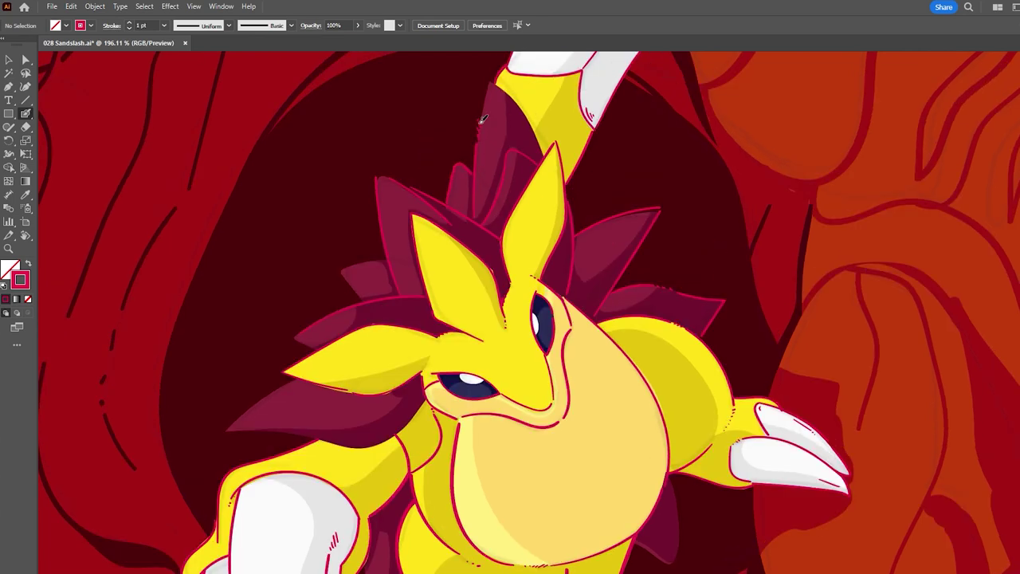
scroll(527, 215, down, 4)
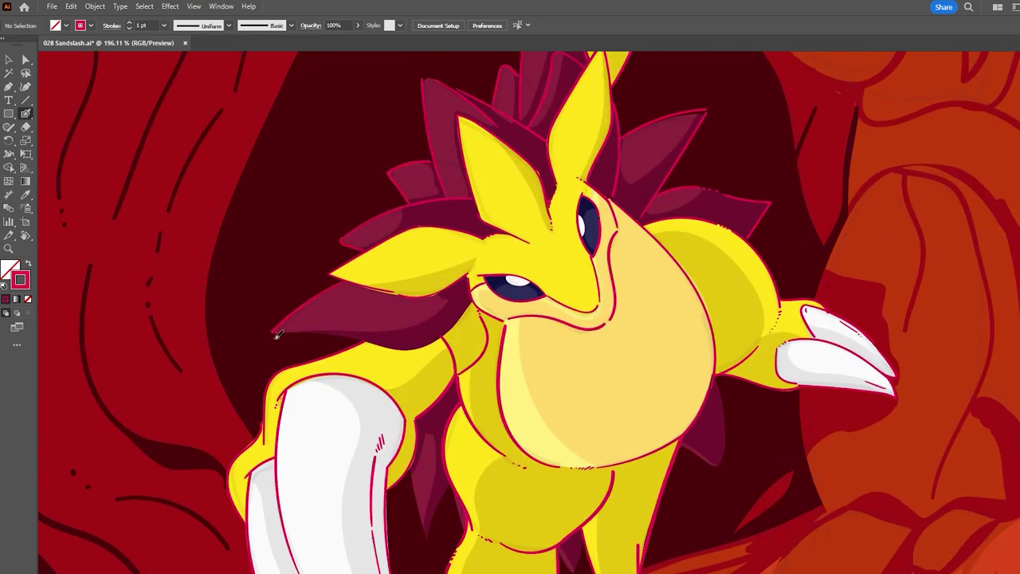
scroll(349, 280, down, 2)
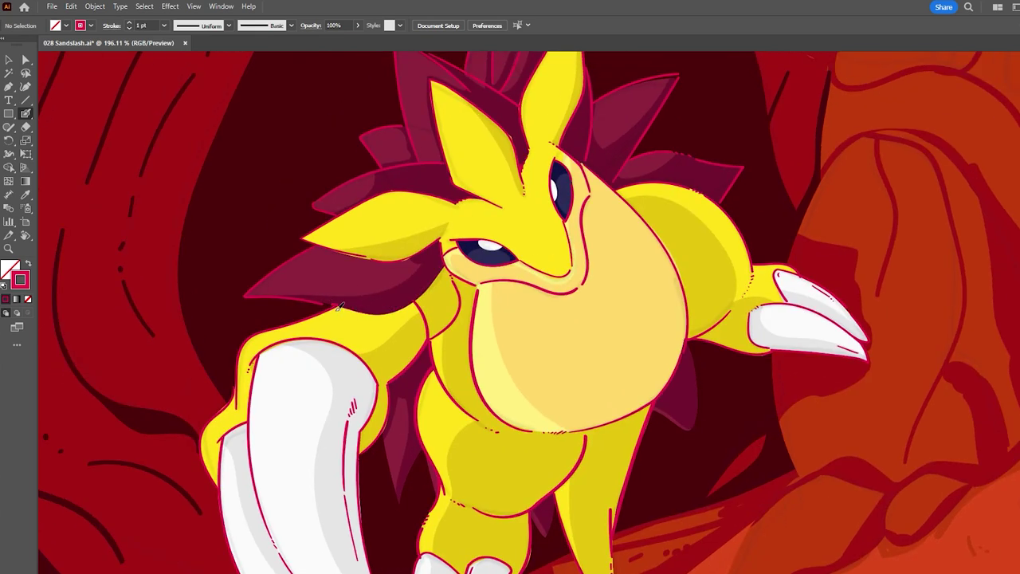
scroll(400, 309, down, 5)
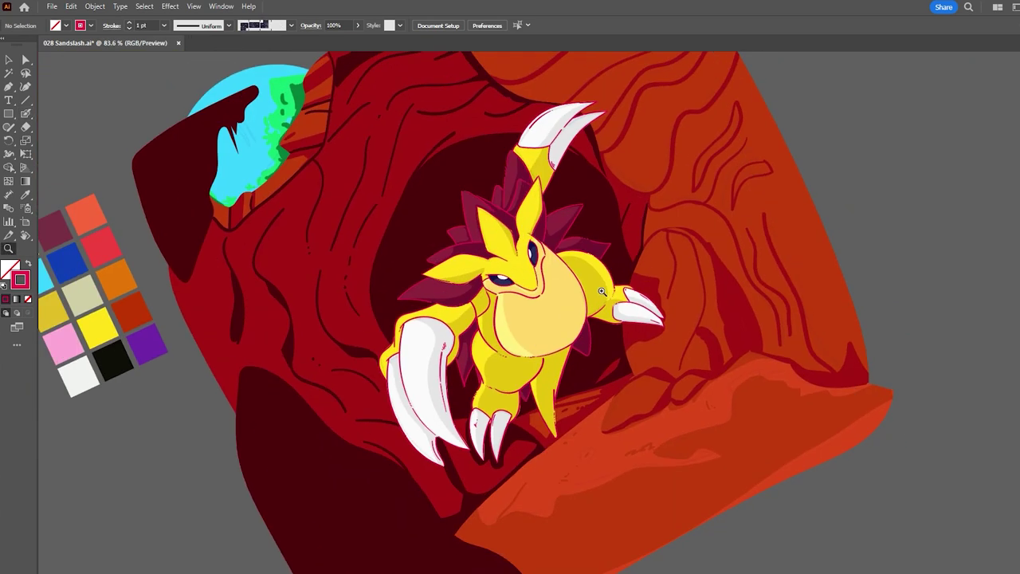
drag(590, 415, 501, 240)
- Rotate the canvas counterclockwise and select a faint white highlight shape on the yellow body
key(n)
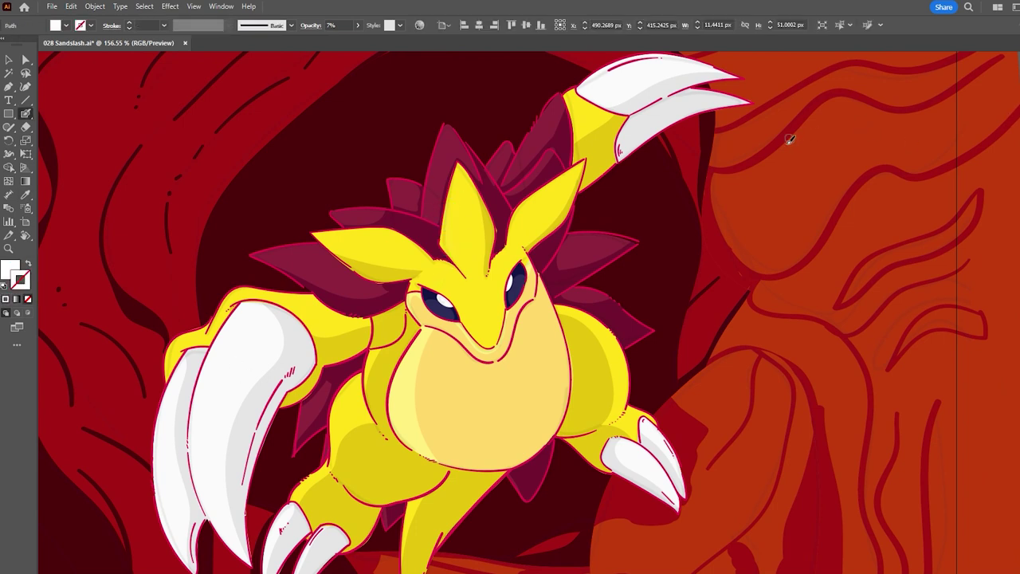
scroll(789, 140, down, 5)
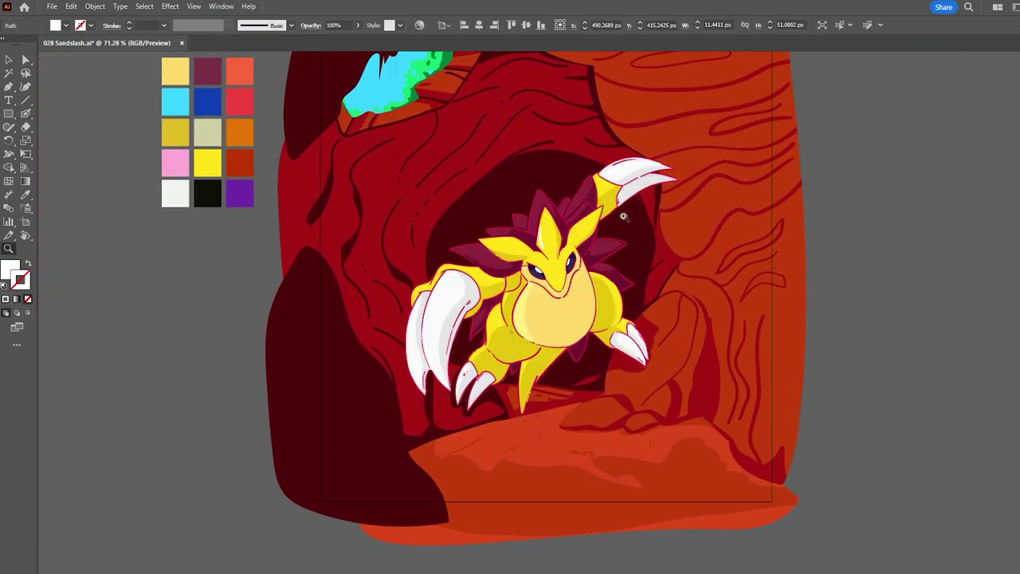
scroll(550, 239, up, 3)
drag(444, 231, 416, 318)
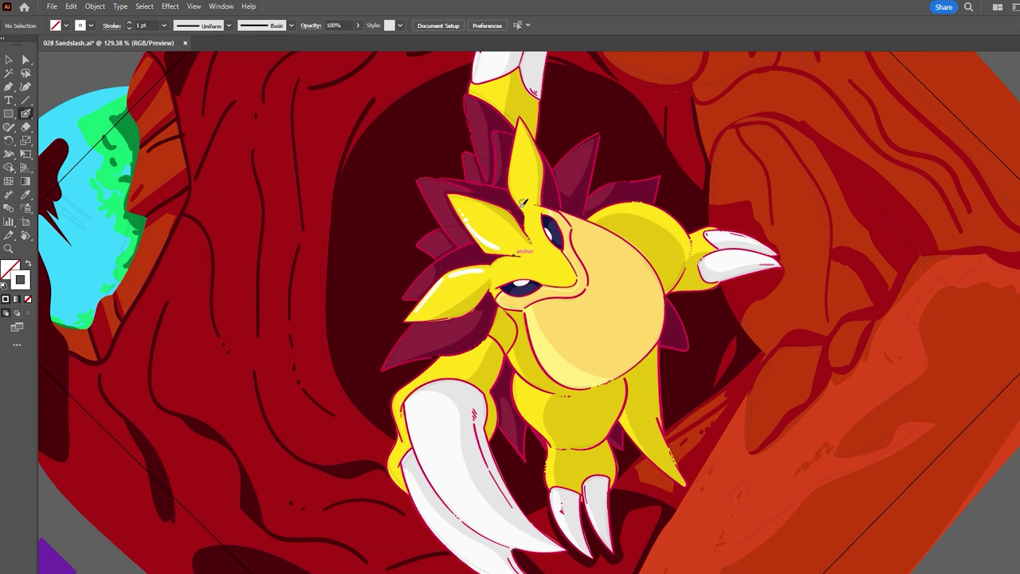
scroll(444, 275, down, 3)
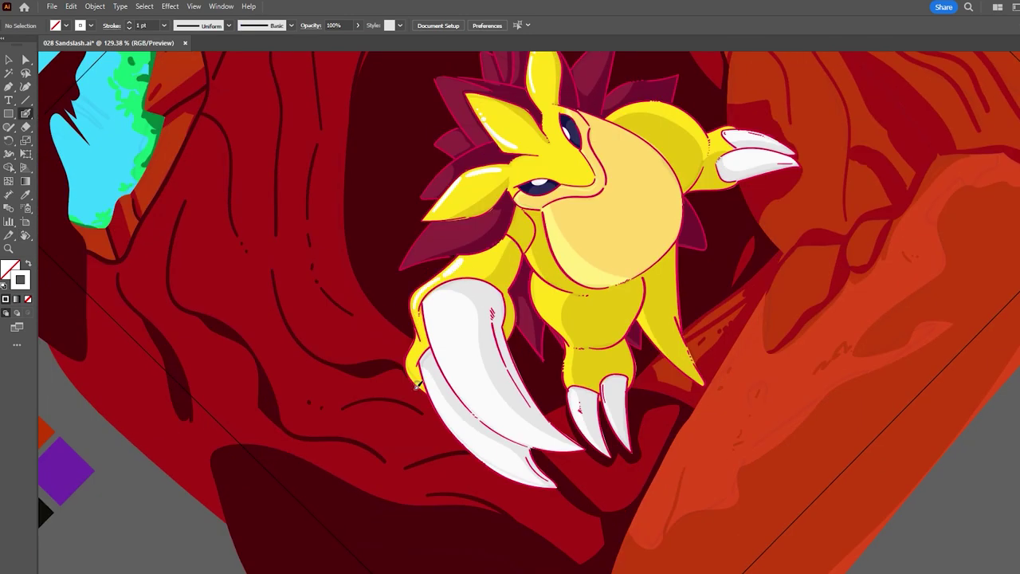
scroll(413, 378, down, 2)
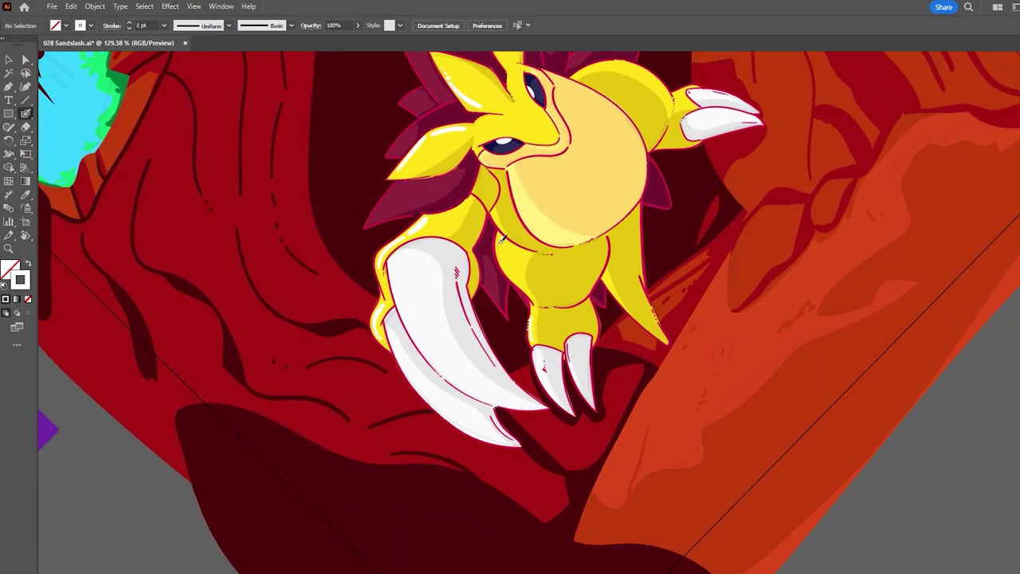
scroll(529, 138, down, 1)
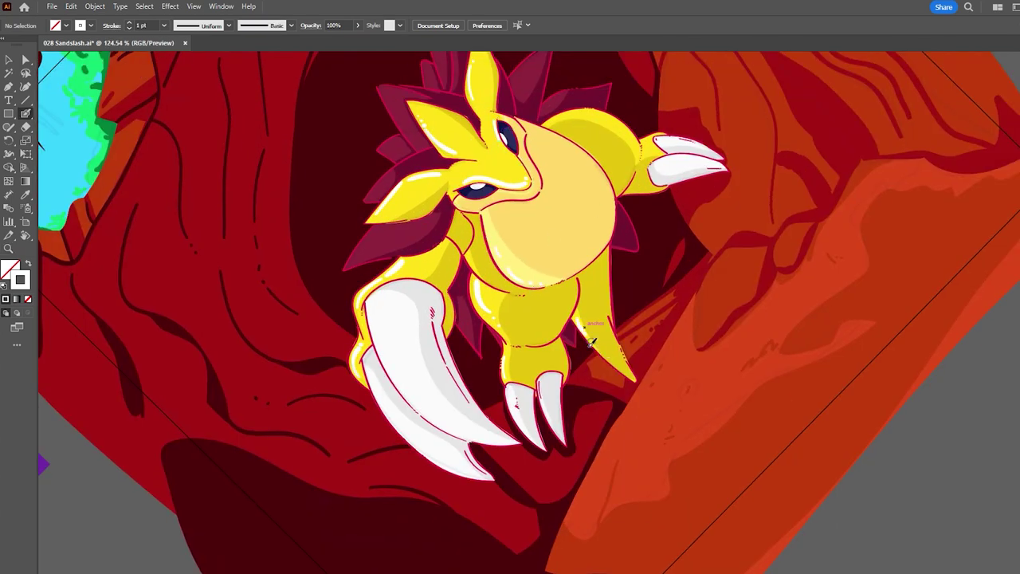
click(359, 257)
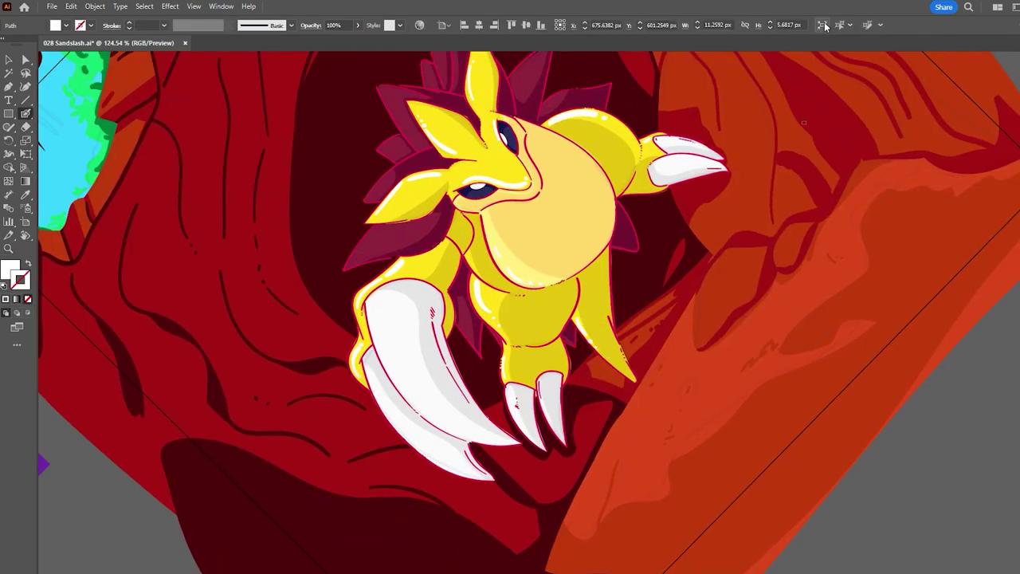
- Deselect the highlight and ready the Blob Brush for pink spine highlights
key(ctrl+shift+a)
key(b)
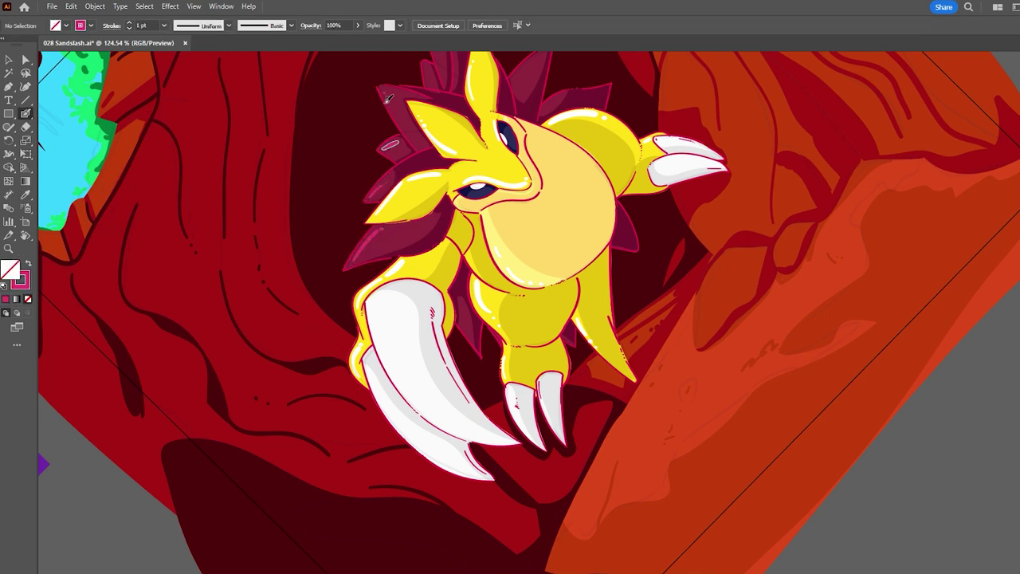
scroll(427, 71, up, 3)
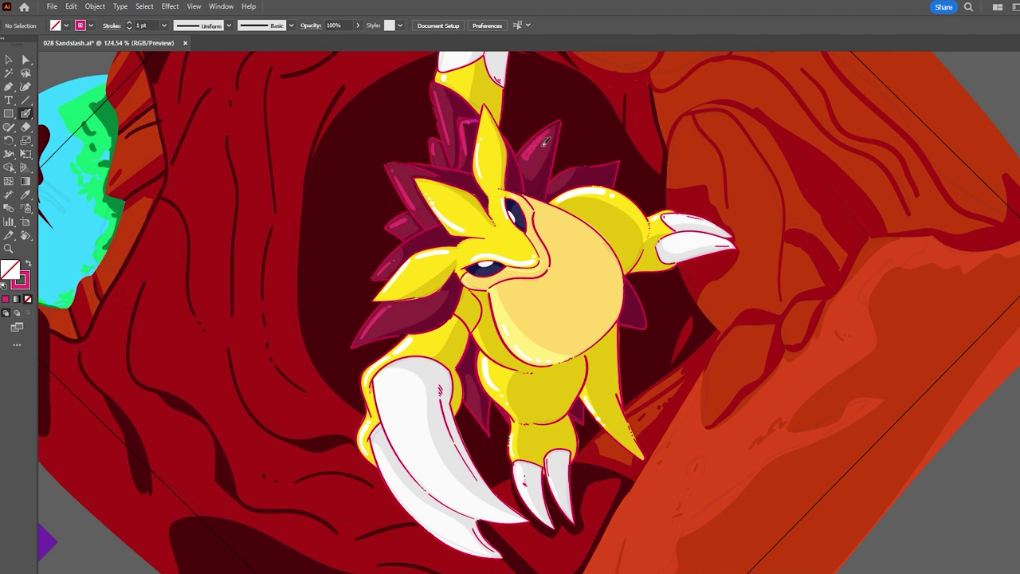